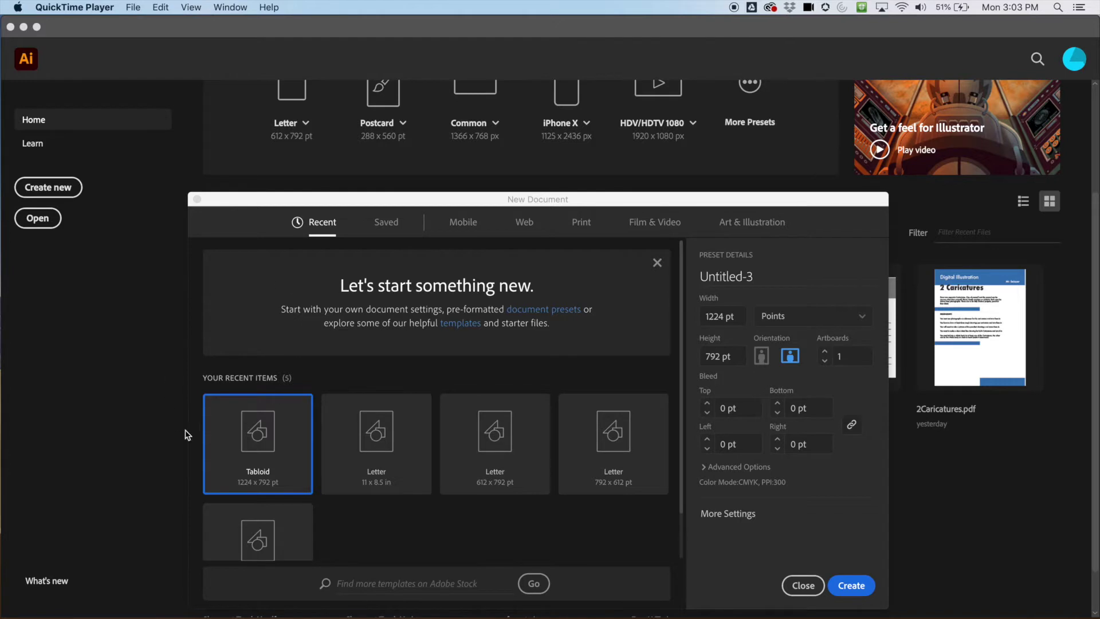
Choose the Letter 11 × 8.5 in landscape preset and create the blank document
click(377, 436)
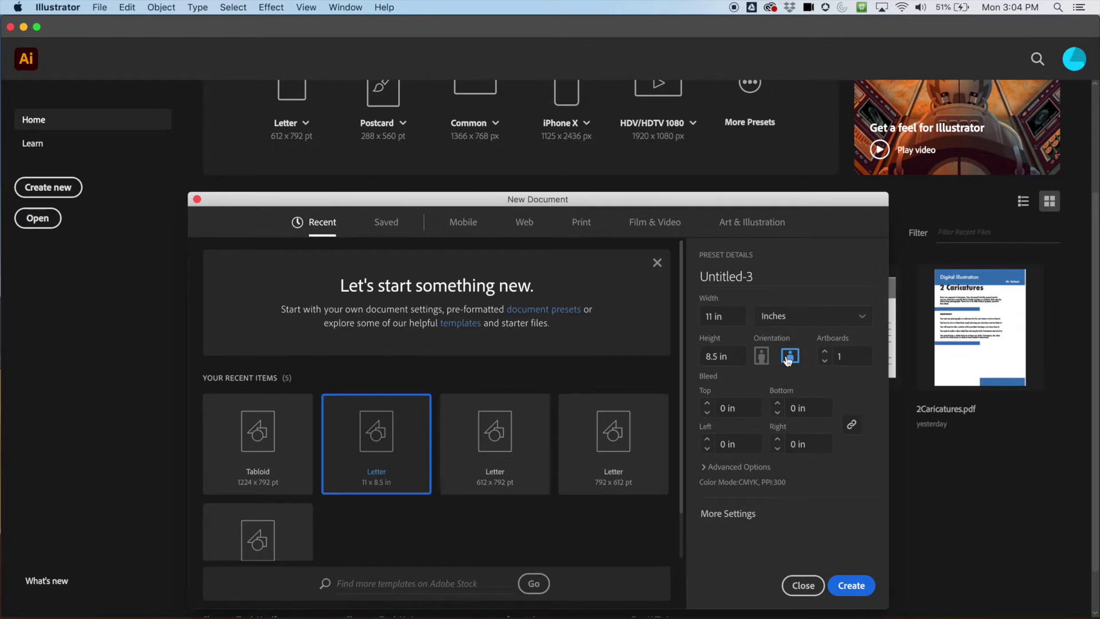
click(862, 590)
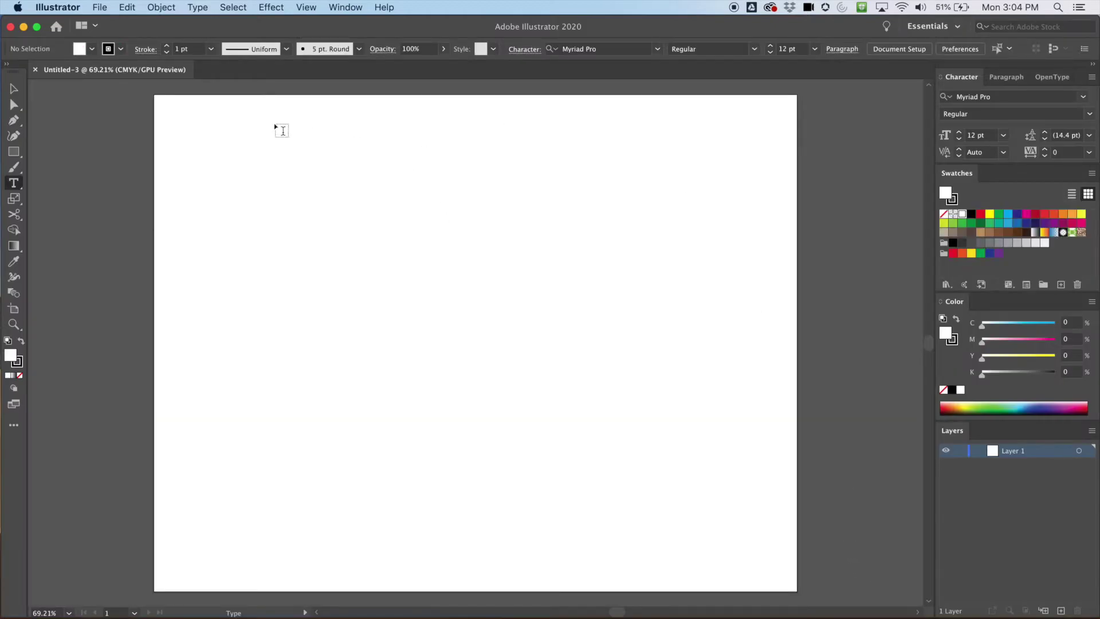
Switch to the Selection tool, turn on View > Show Grid, and zoom to 150%
click(13, 89)
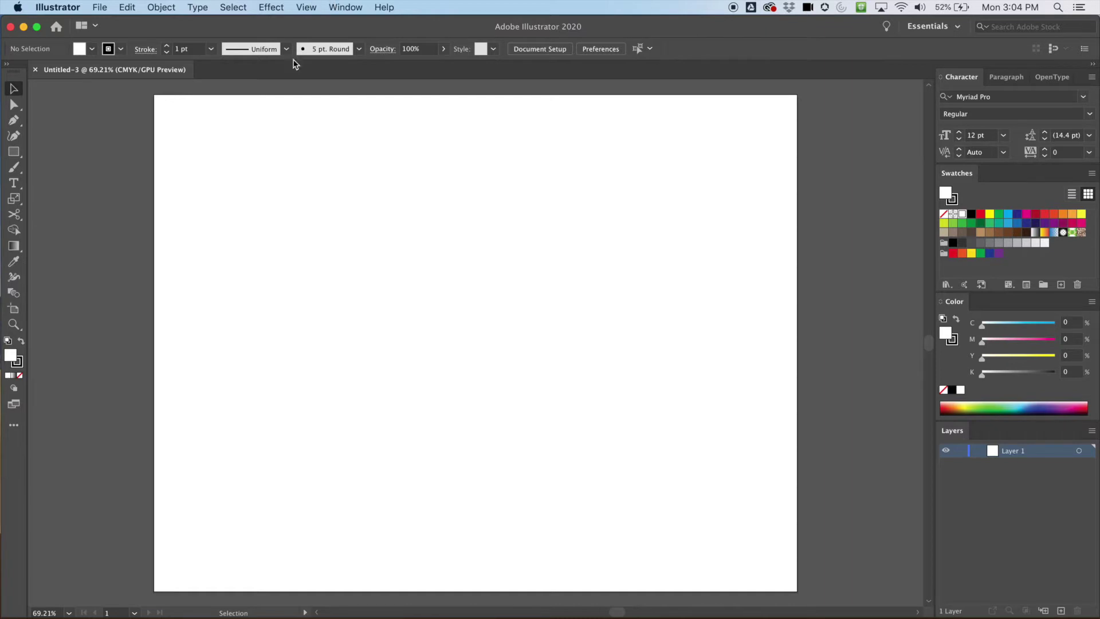
click(306, 8)
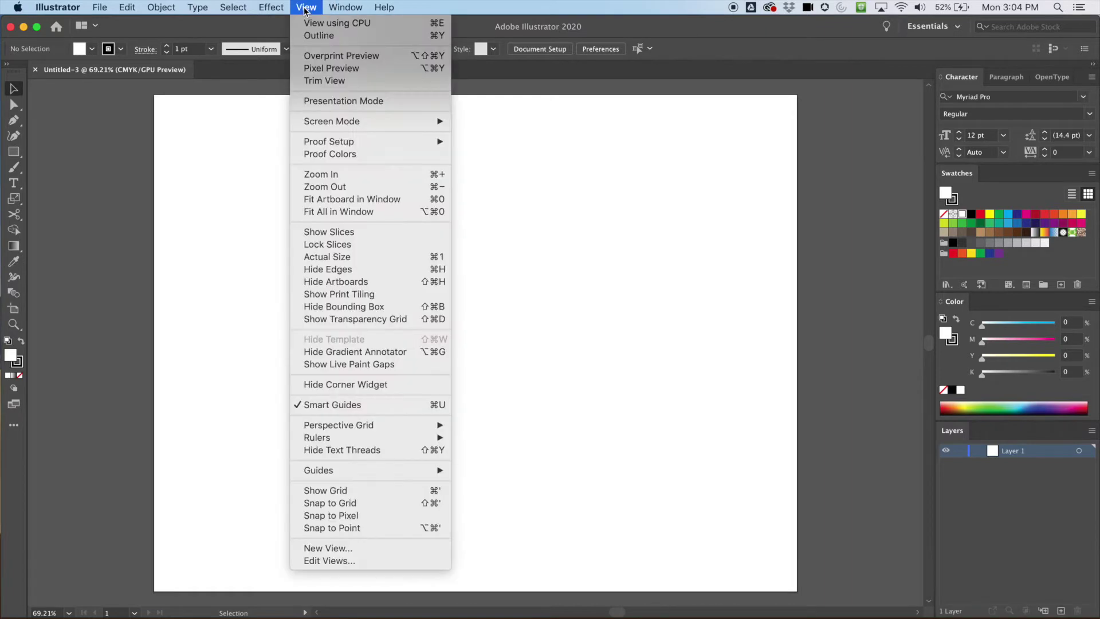
click(396, 492)
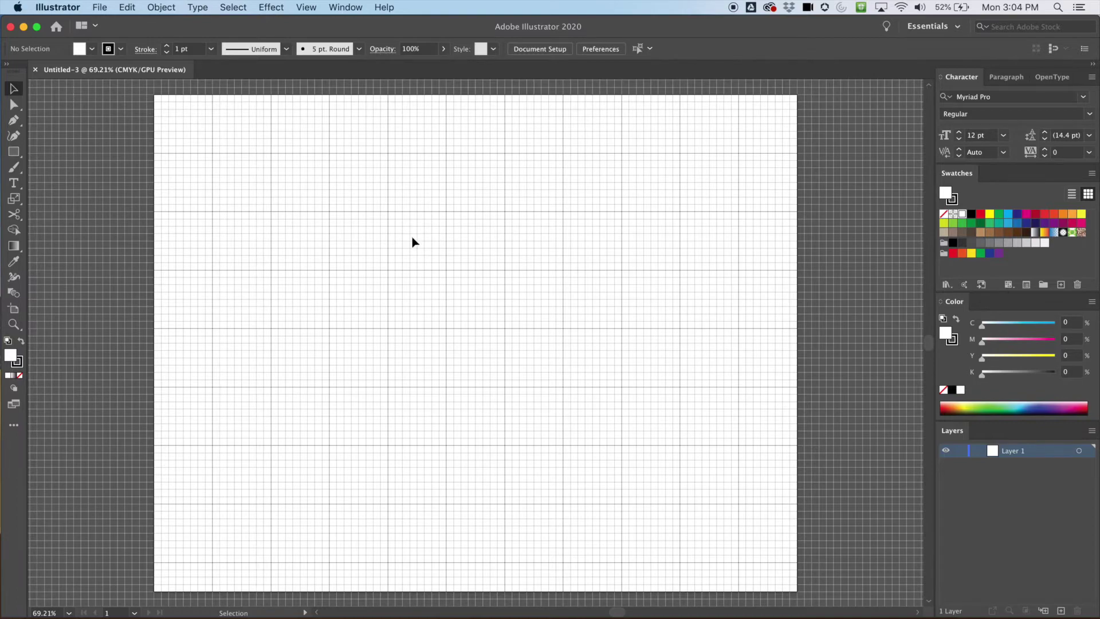
key(super+equal)
key(super+equal)
Select the Pen tool and pan the gridded canvas into position
drag(278, 244, 347, 247)
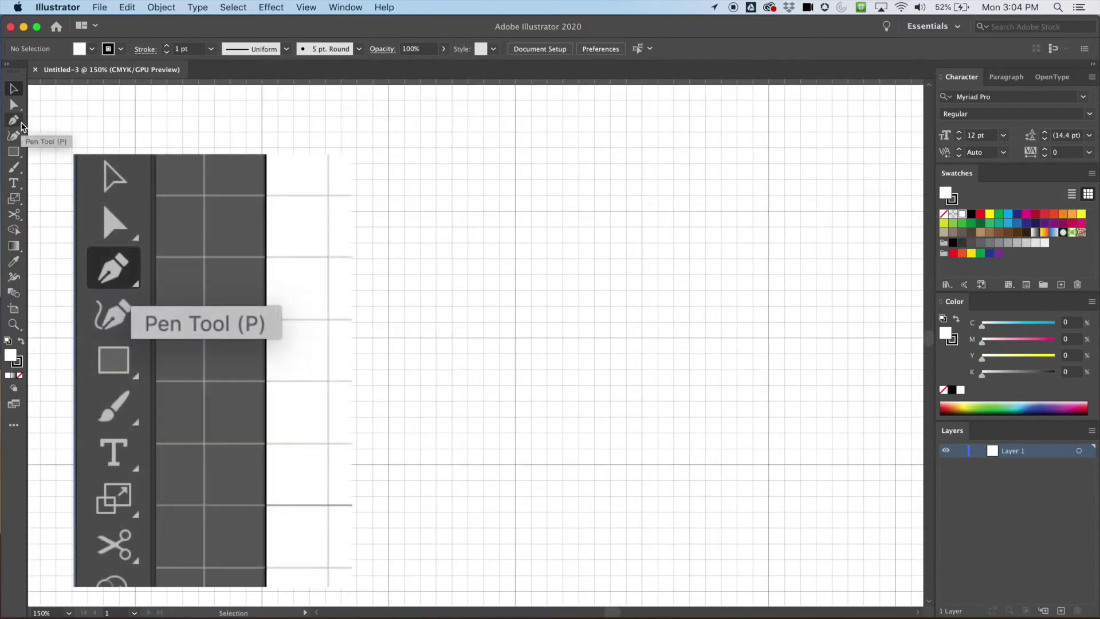
click(22, 123)
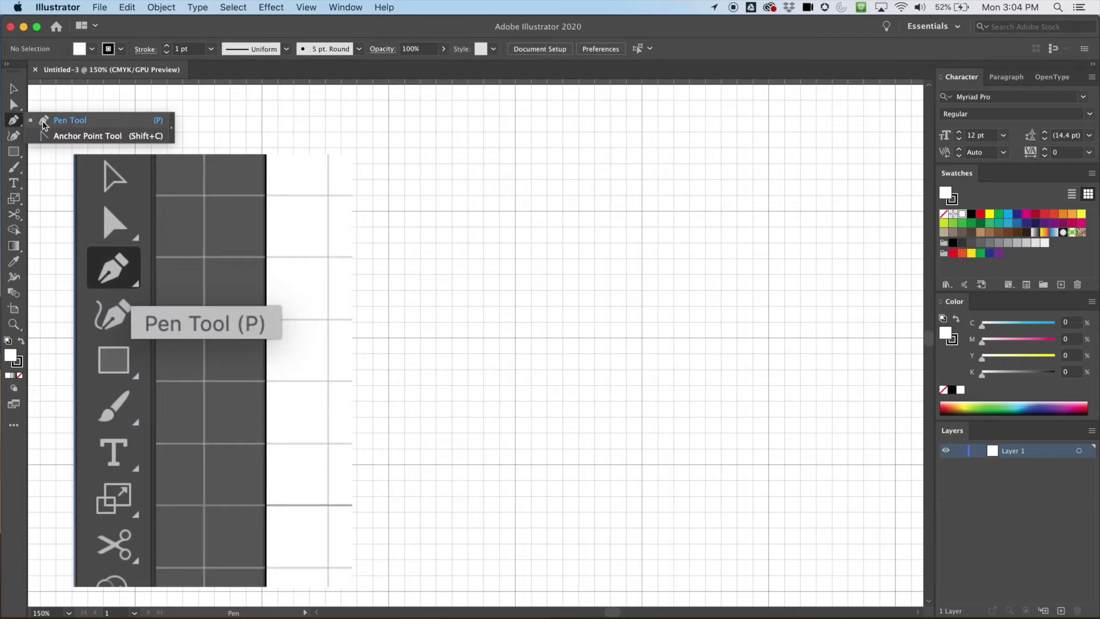
click(44, 121)
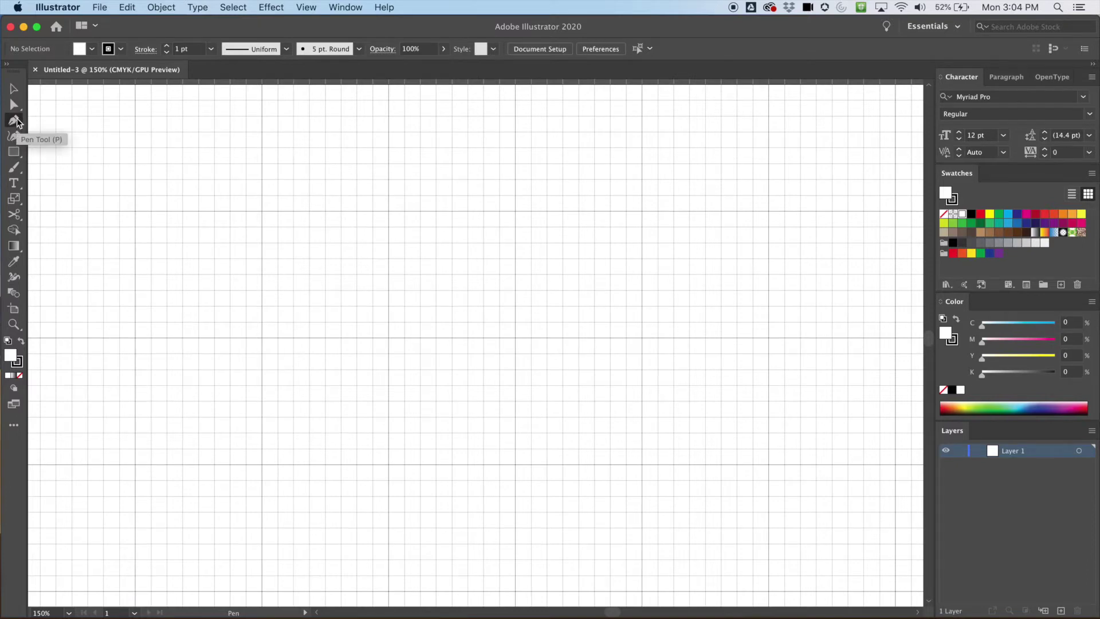
drag(73, 113, 122, 123)
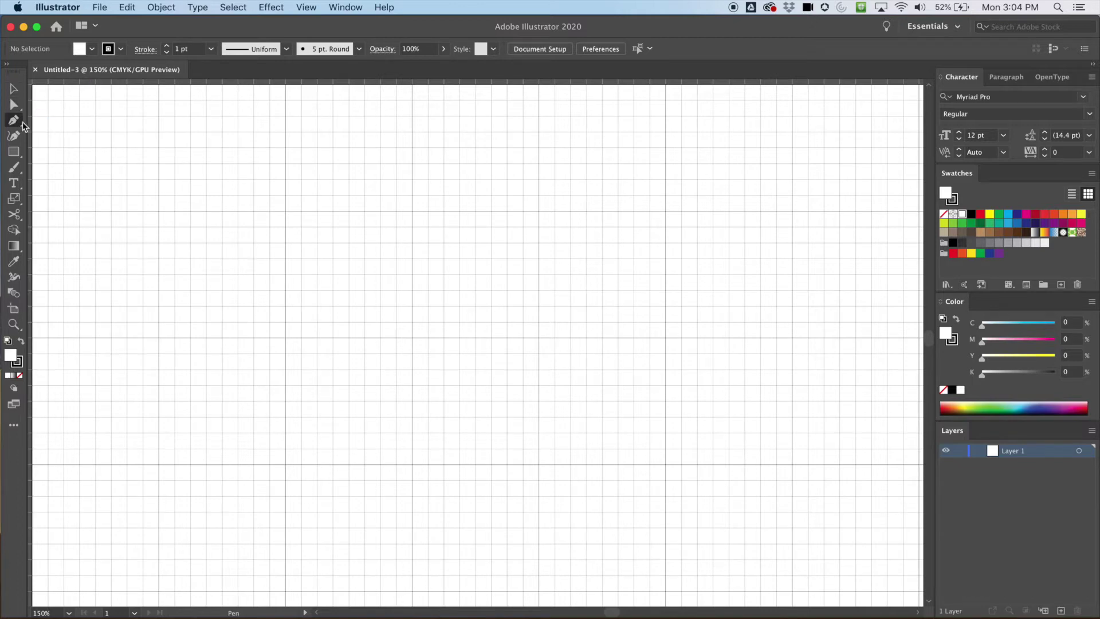
click(95, 132)
click(281, 142)
click(308, 251)
click(456, 177)
click(538, 114)
click(685, 114)
click(709, 212)
click(556, 317)
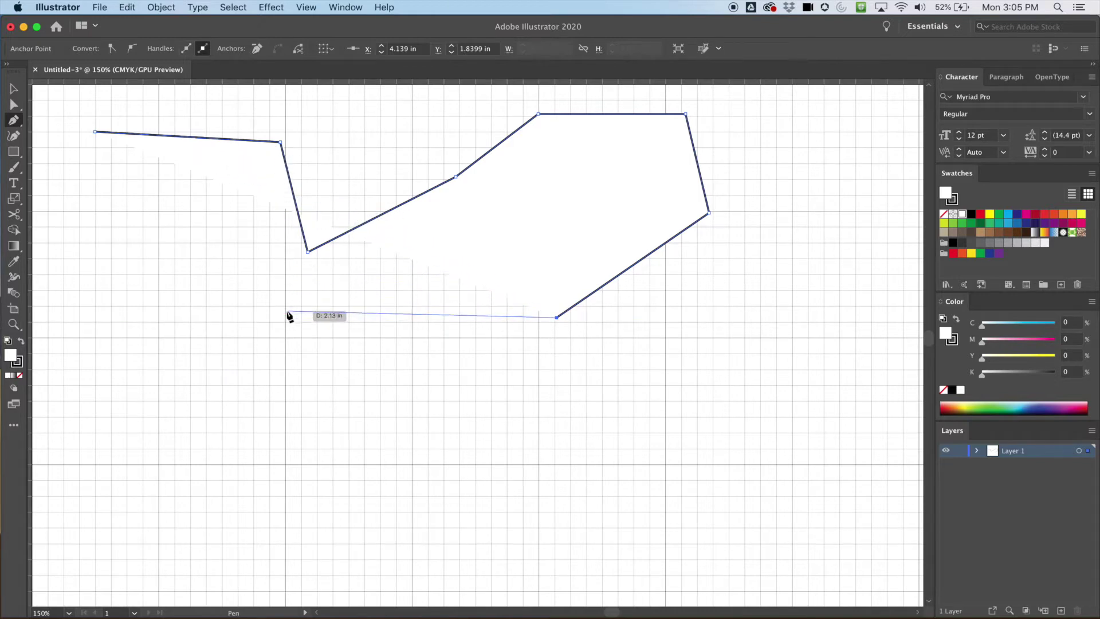
key(super+z)
key(super+z)
key(super+z)
key(super+z)
key(super+z)
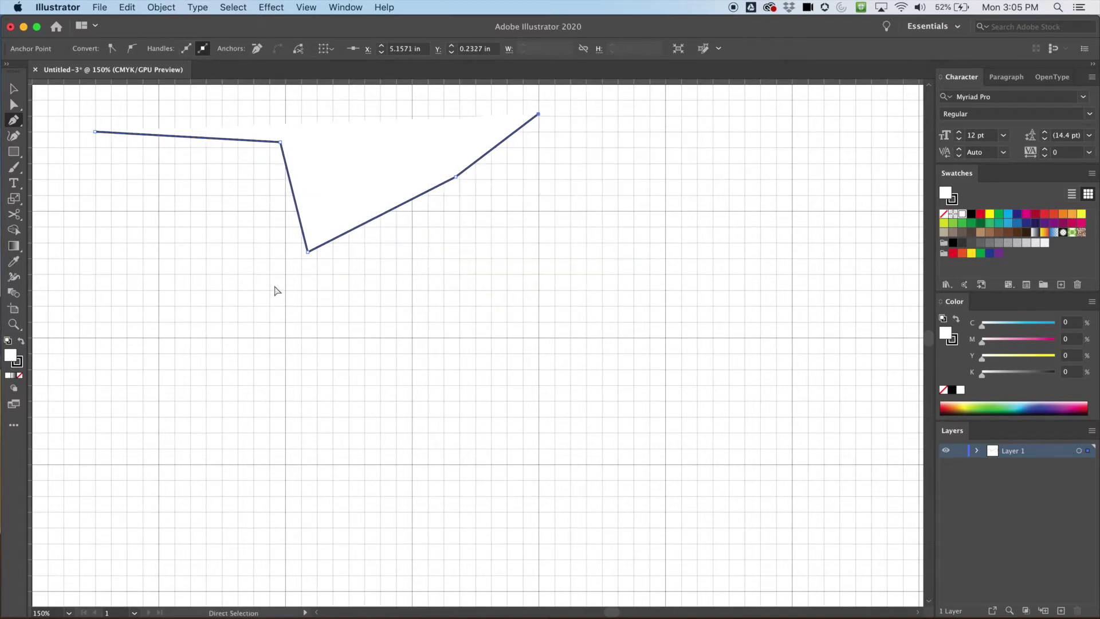
key(super+z)
key(super+z)
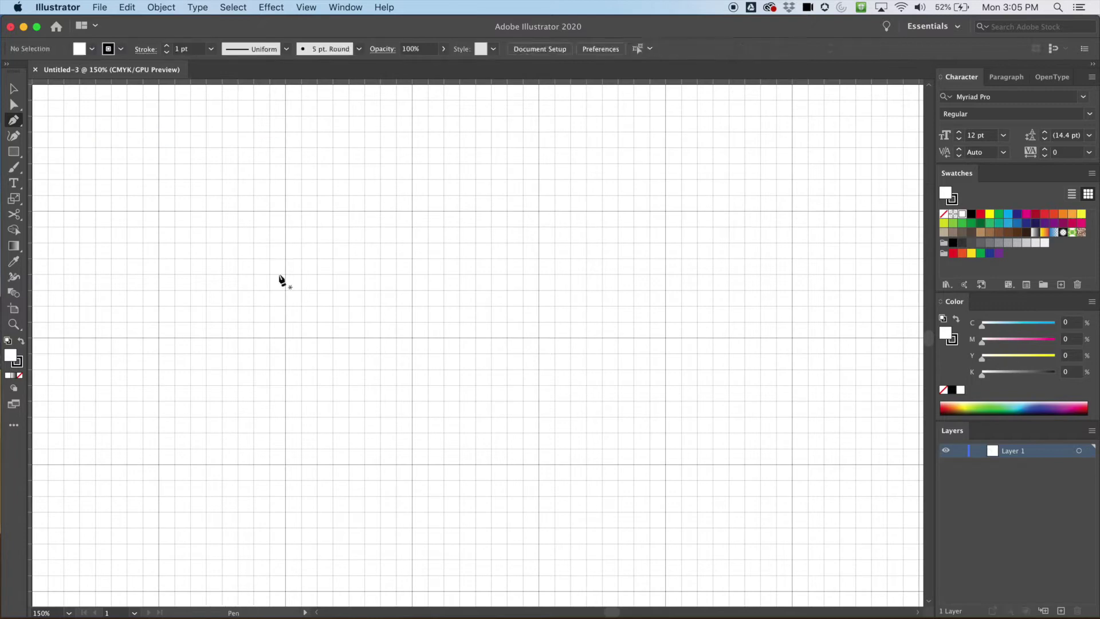
click(127, 210)
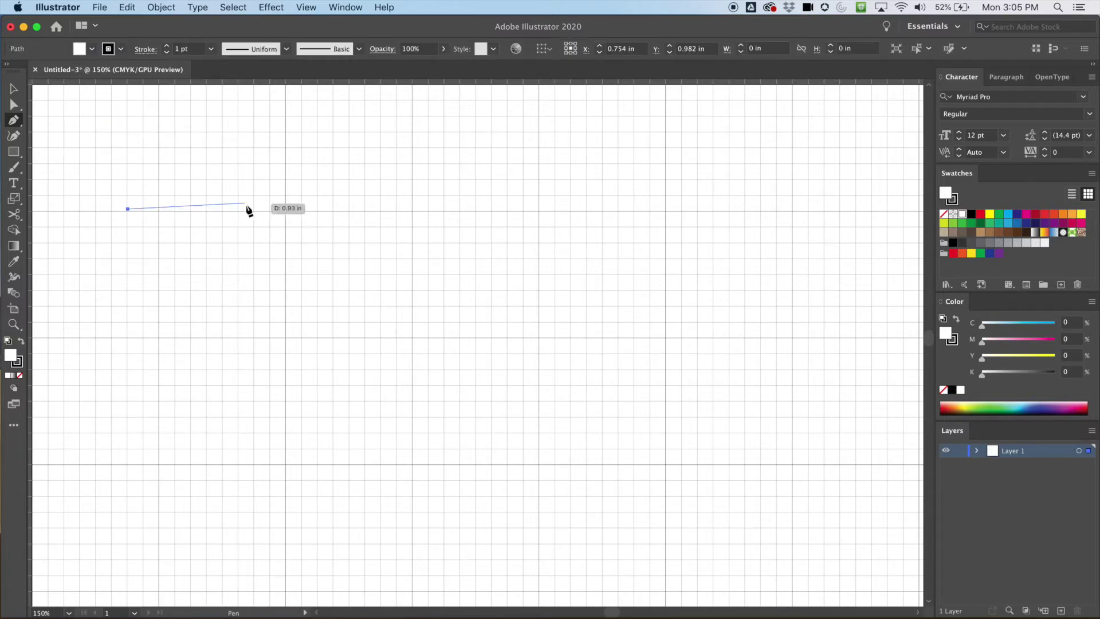
click(258, 214)
click(272, 139)
click(373, 109)
click(444, 156)
click(410, 255)
click(477, 272)
click(519, 190)
click(624, 188)
click(602, 312)
click(457, 344)
click(309, 312)
click(21, 90)
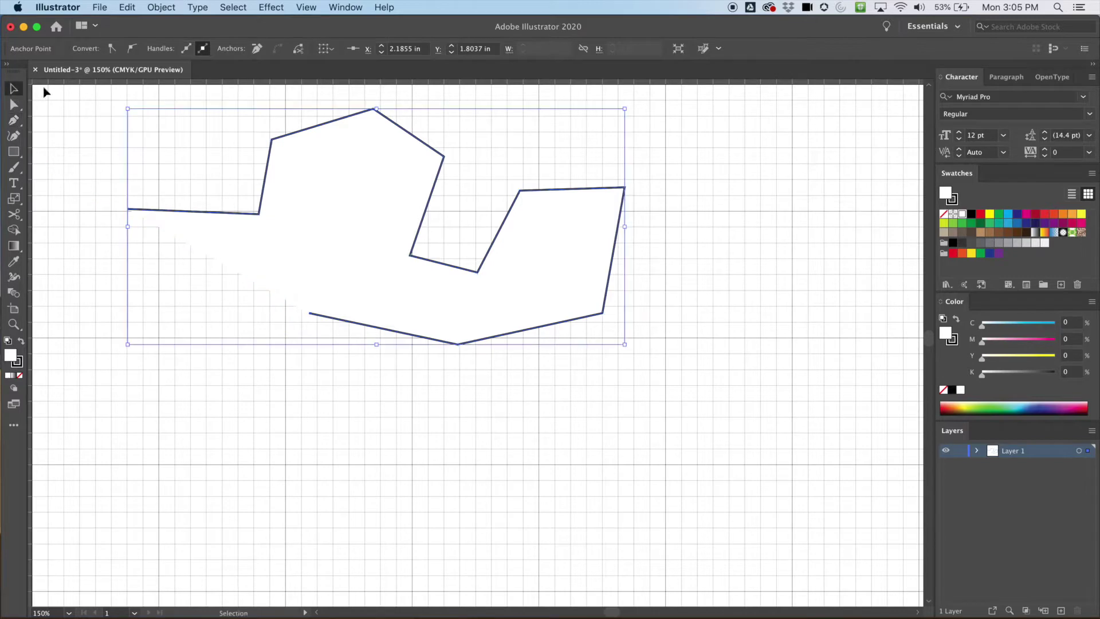
click(91, 144)
click(418, 248)
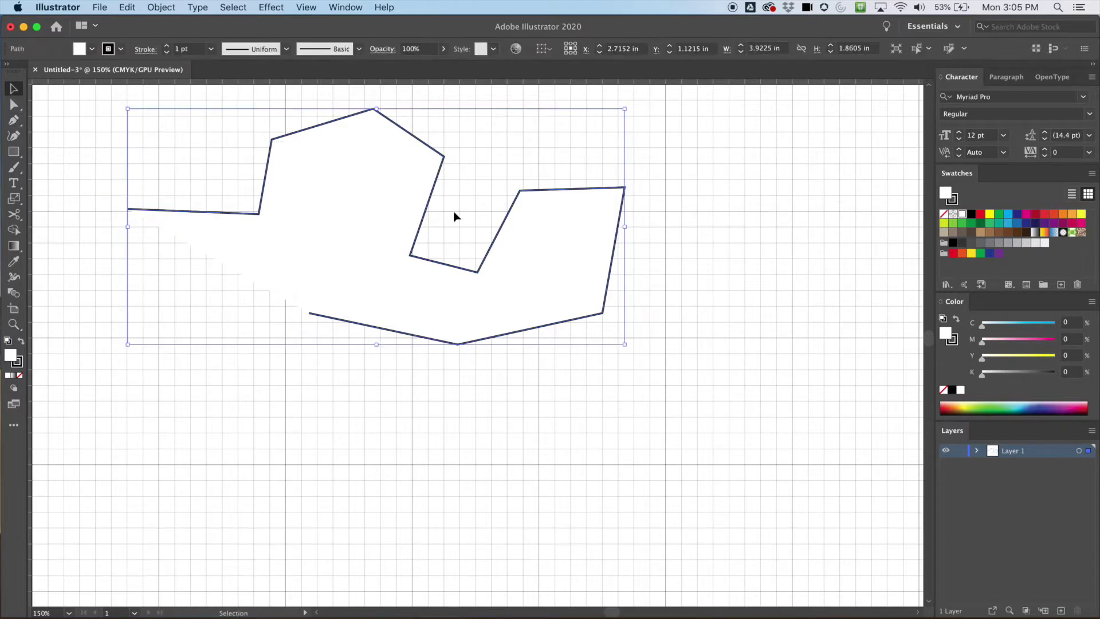
key(Delete)
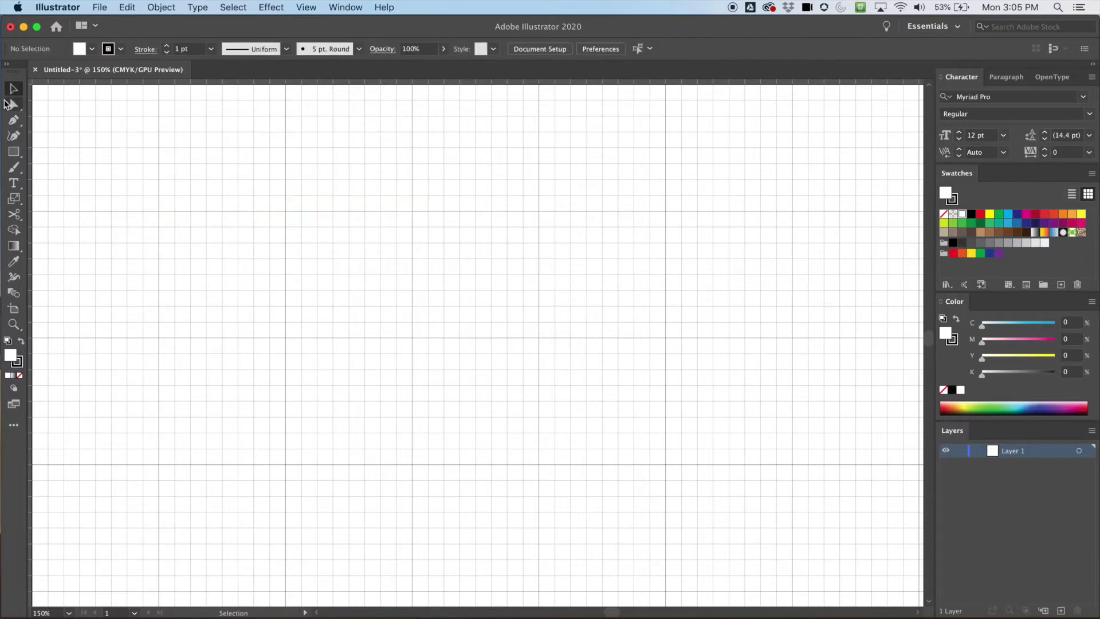
drag(14, 119, 32, 120)
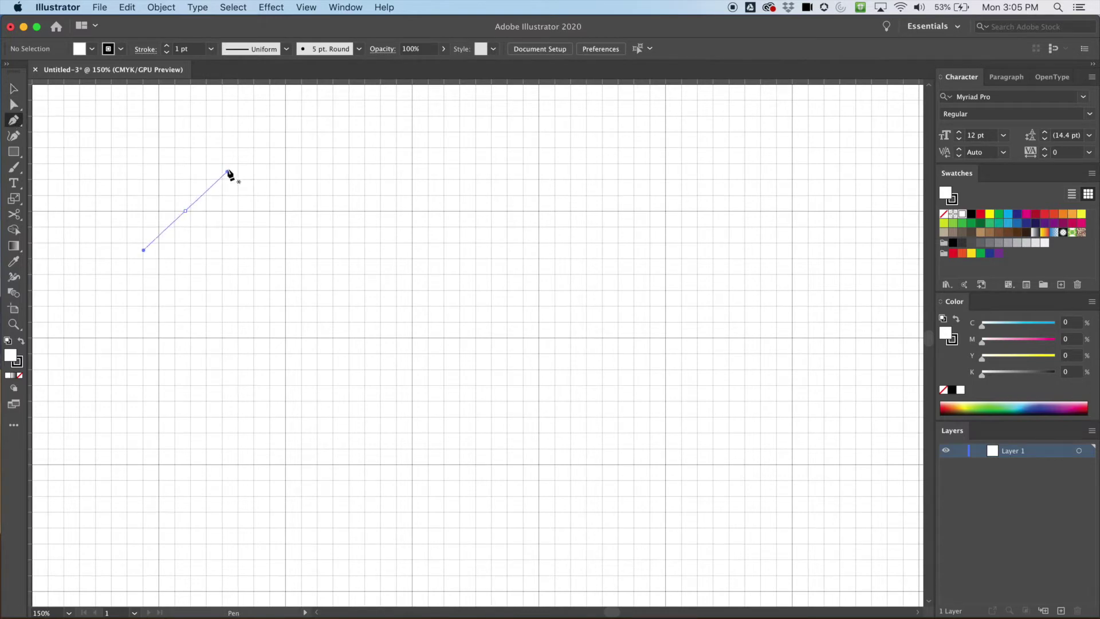
drag(229, 173, 228, 171)
drag(338, 142, 398, 182)
drag(504, 236, 543, 168)
drag(645, 133, 721, 163)
drag(733, 297, 798, 346)
drag(833, 217, 898, 295)
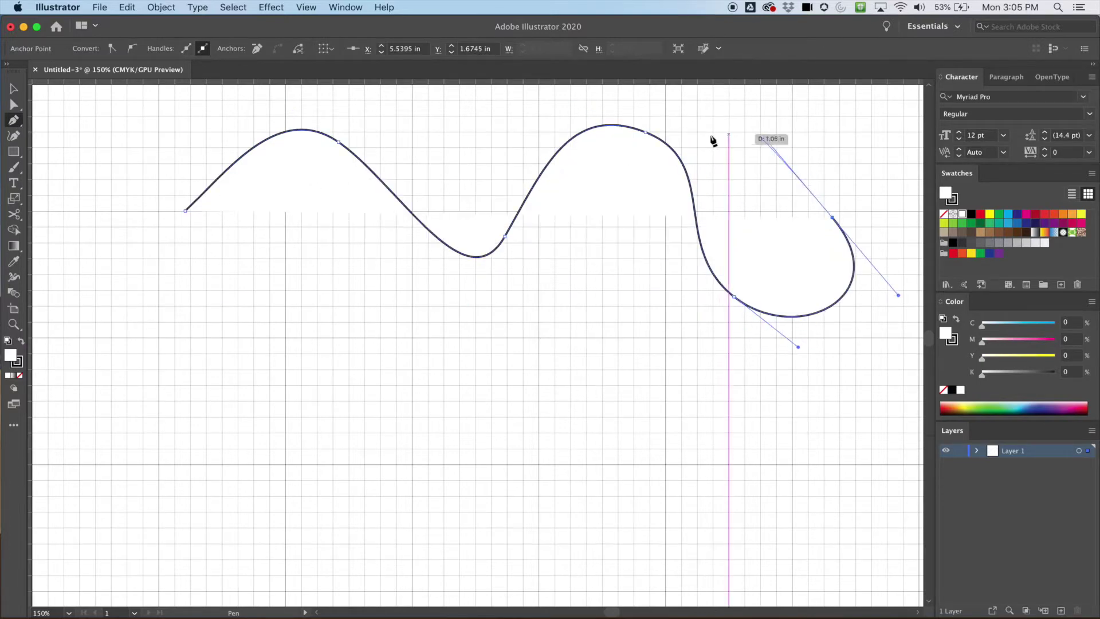
drag(599, 201, 571, 328)
drag(476, 385, 325, 341)
drag(286, 289, 319, 208)
drag(397, 169, 530, 165)
drag(665, 290, 653, 369)
click(14, 88)
click(112, 117)
click(427, 206)
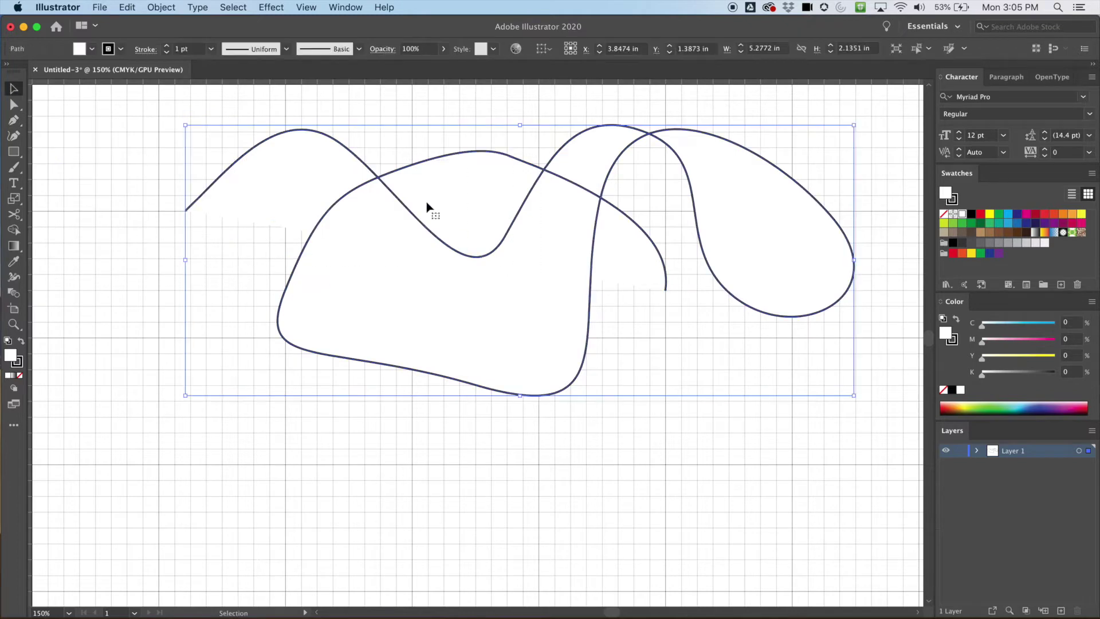
key(Delete)
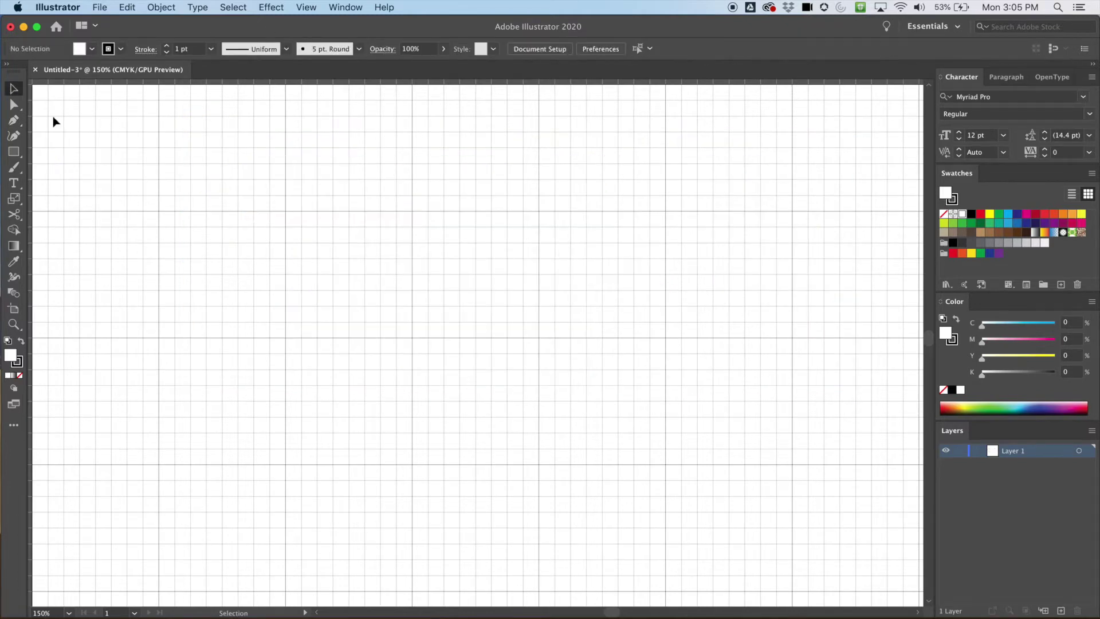
scroll(204, 187, down, 1)
scroll(203, 187, right, 1)
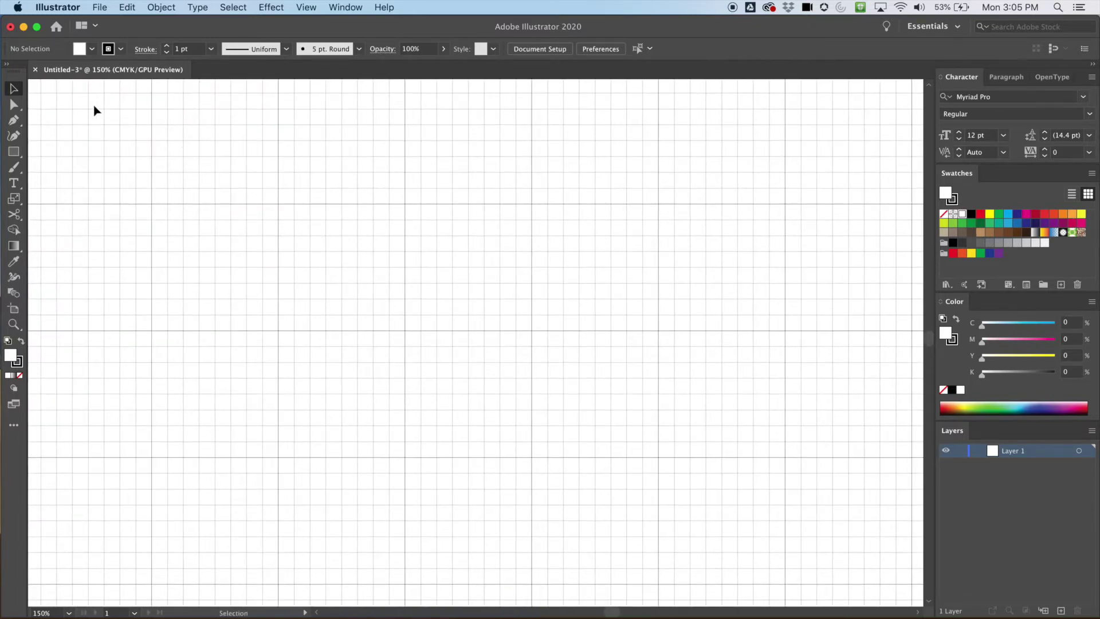
click(14, 123)
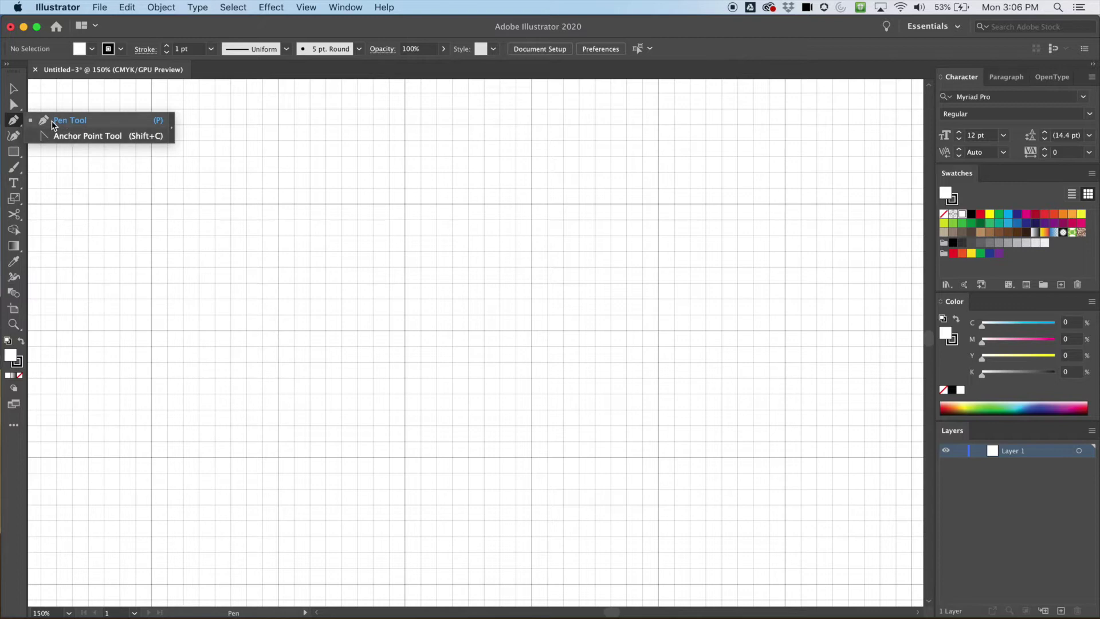
click(52, 122)
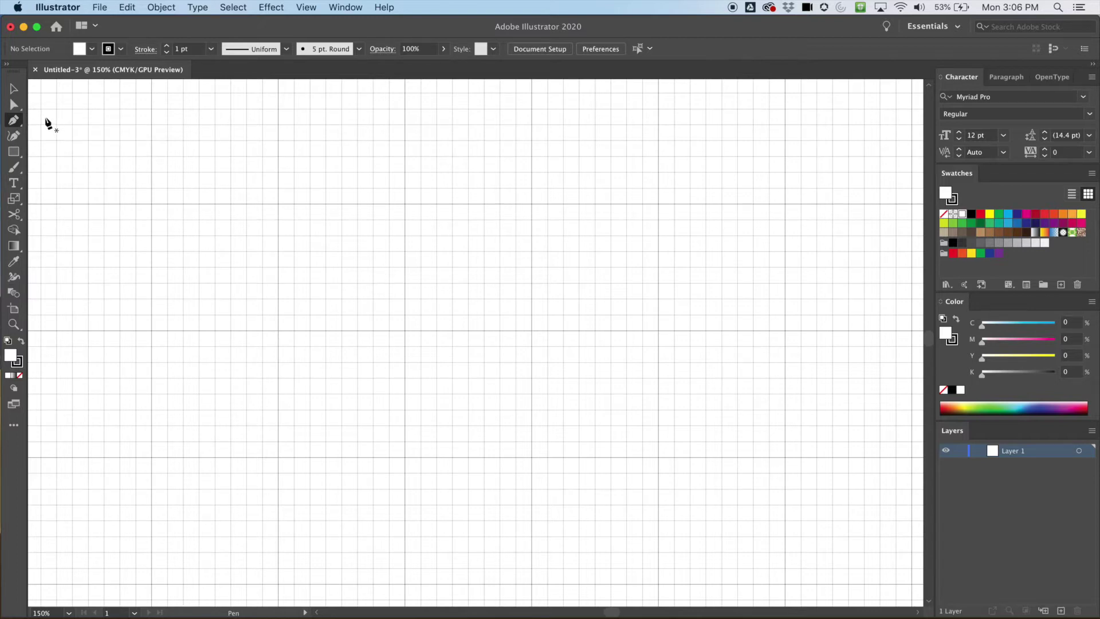
click(17, 133)
click(103, 165)
click(122, 256)
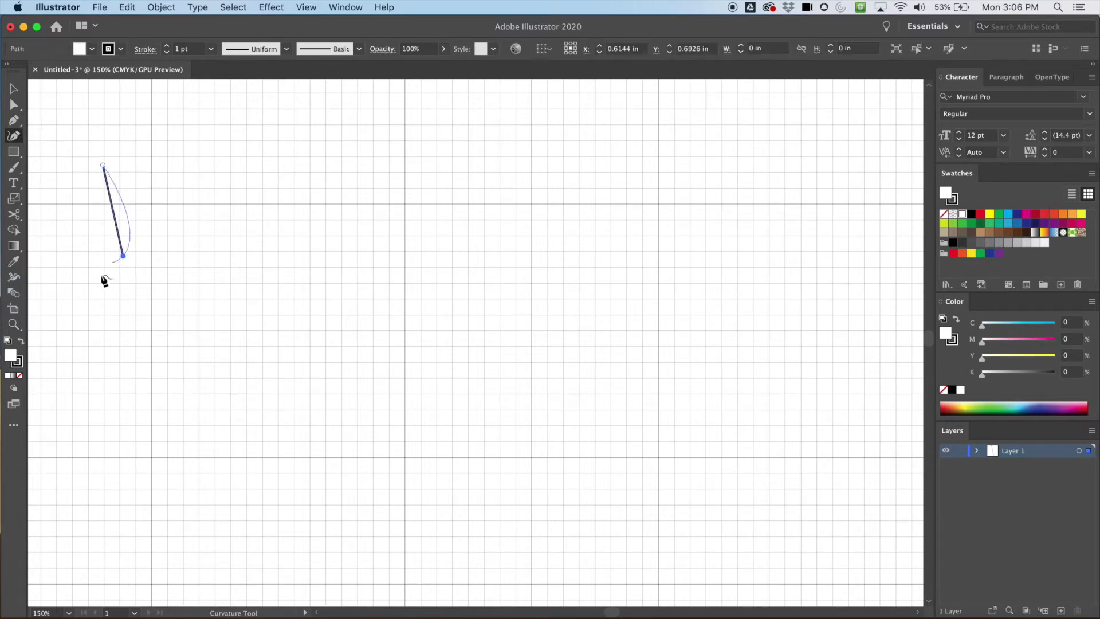
click(164, 287)
click(228, 174)
click(145, 125)
click(45, 220)
click(102, 165)
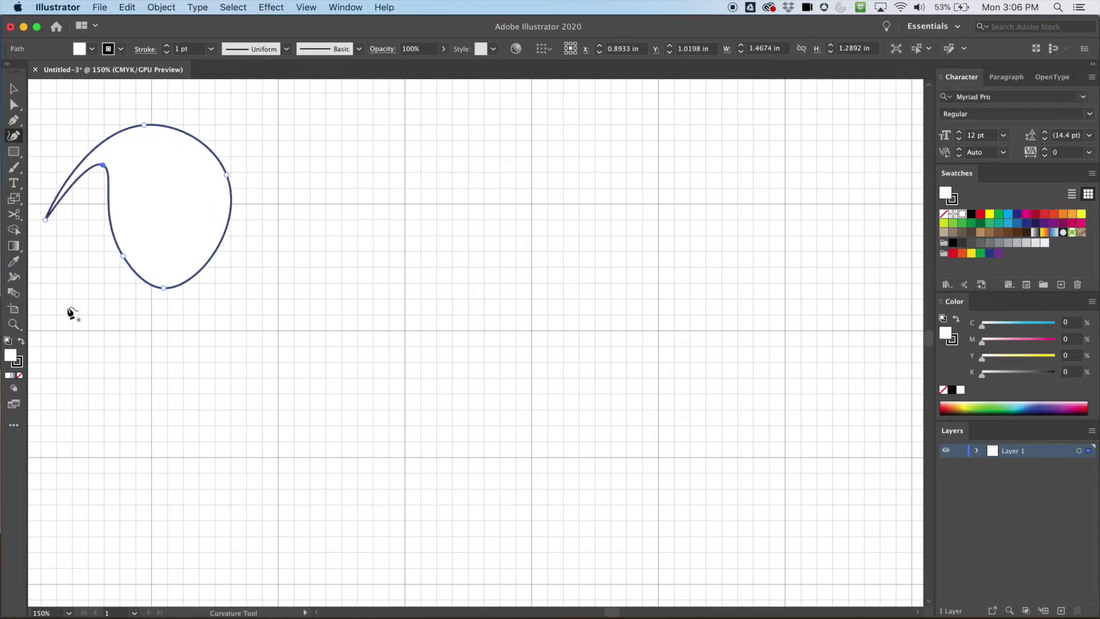
click(13, 89)
click(53, 98)
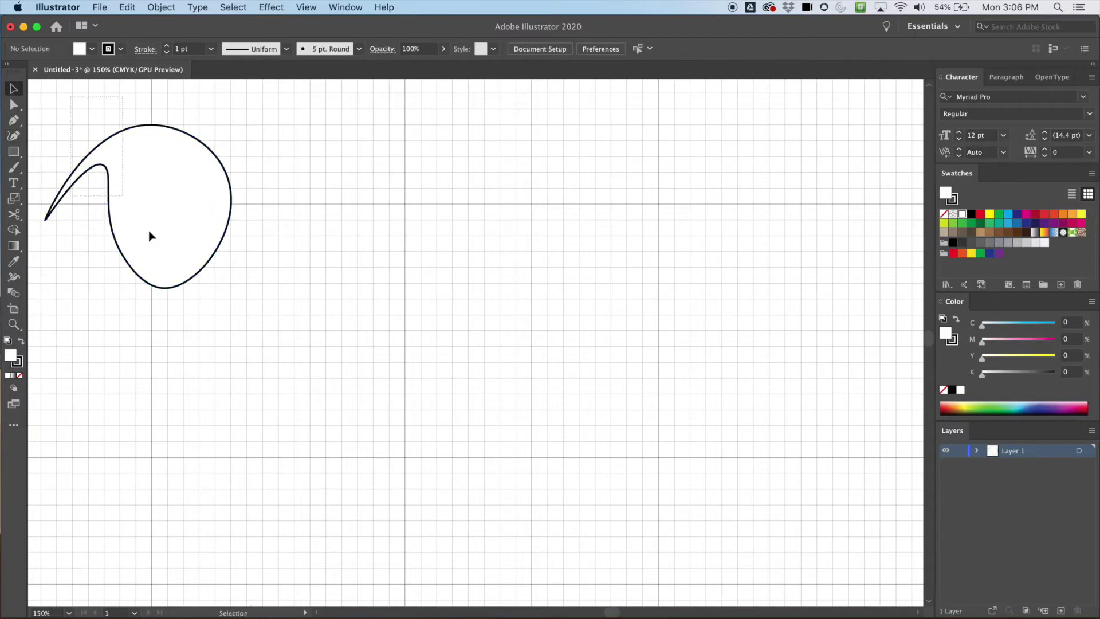
click(153, 236)
key(Delete)
key(p)
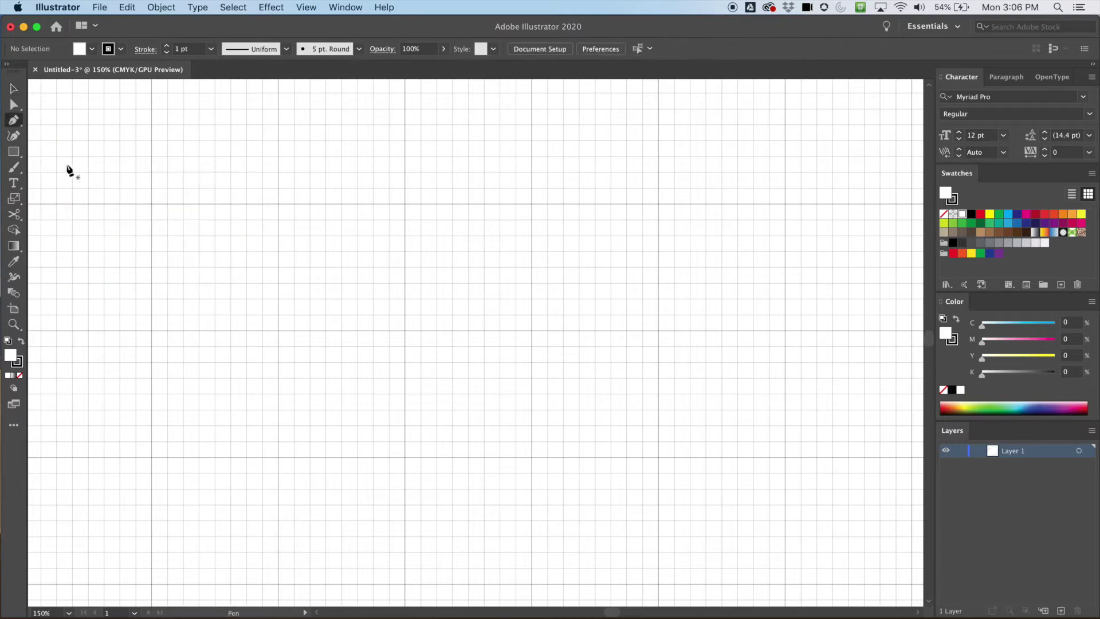
Pan to the artboard's top-left and place the first Pen anchor on a grid intersection
click(306, 7)
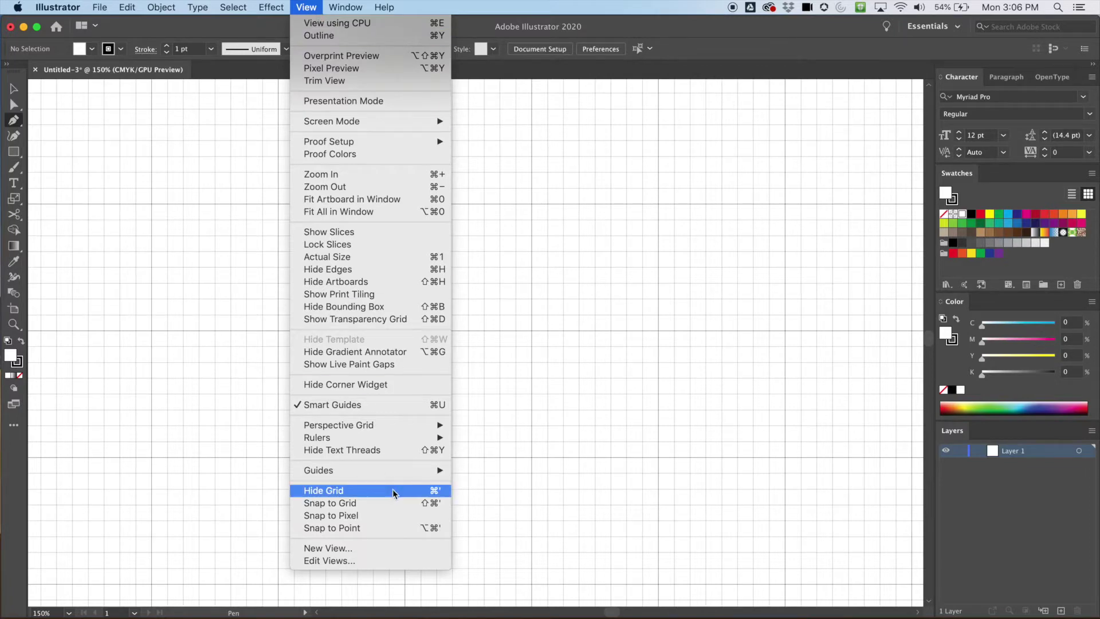
click(500, 7)
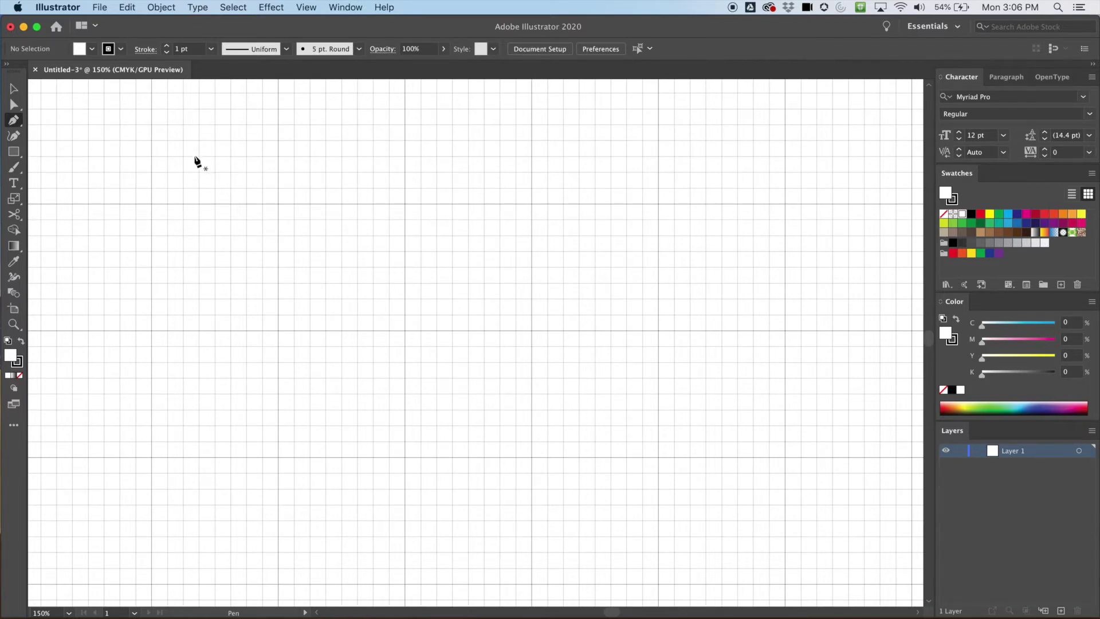
drag(194, 161, 175, 200)
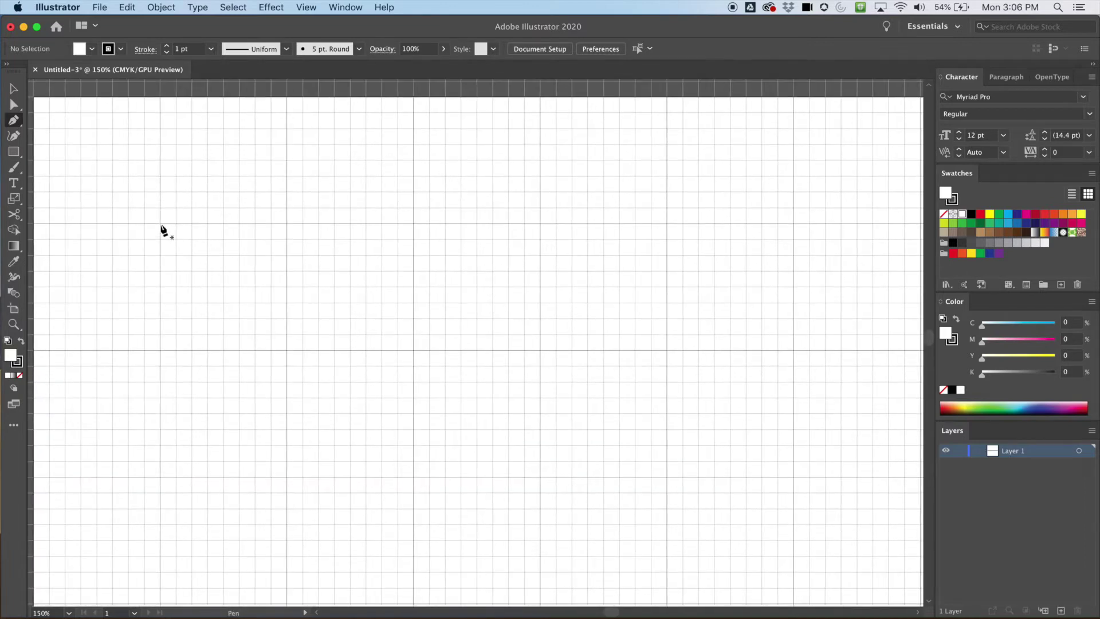
click(160, 223)
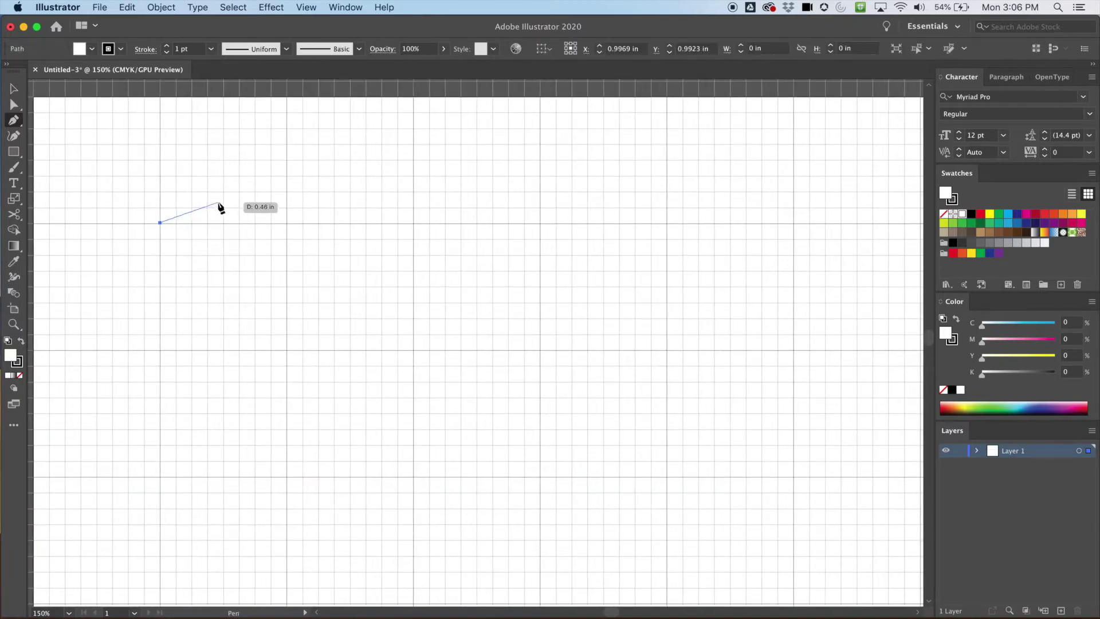
Pen-click grid corners to draw the first two square pulses, one grid step high
click(192, 222)
click(192, 192)
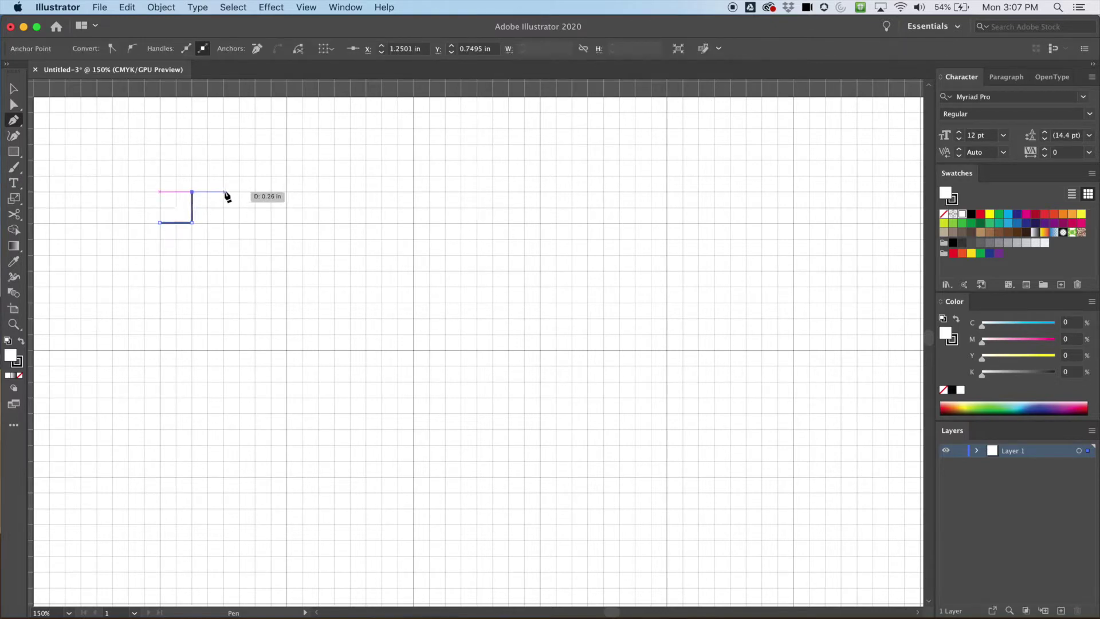
click(223, 191)
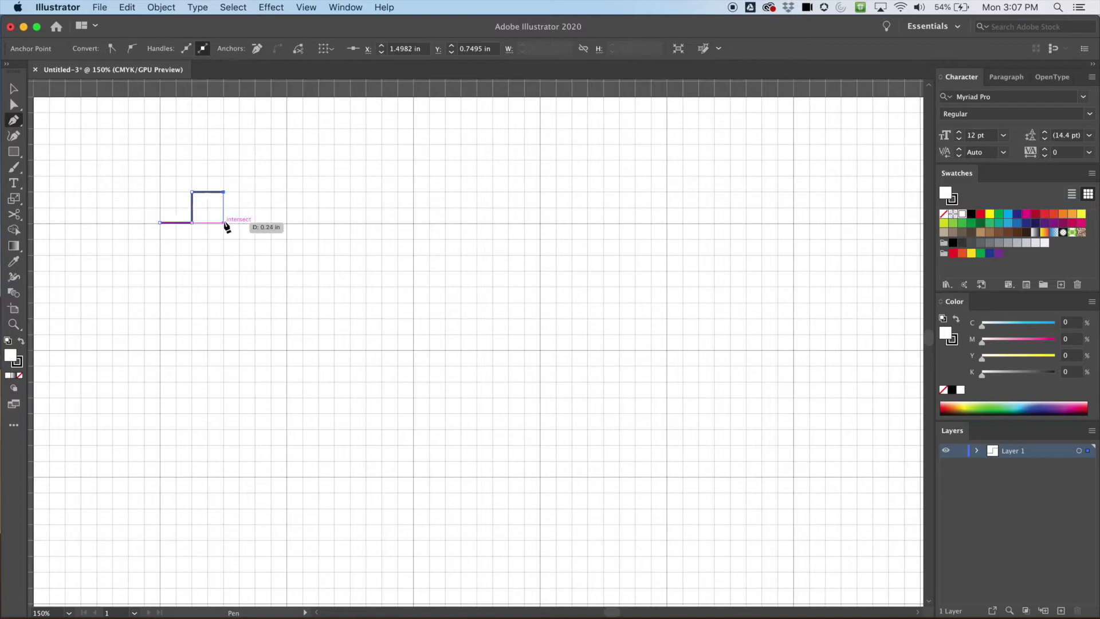
click(223, 222)
click(254, 223)
click(255, 191)
click(285, 192)
click(285, 222)
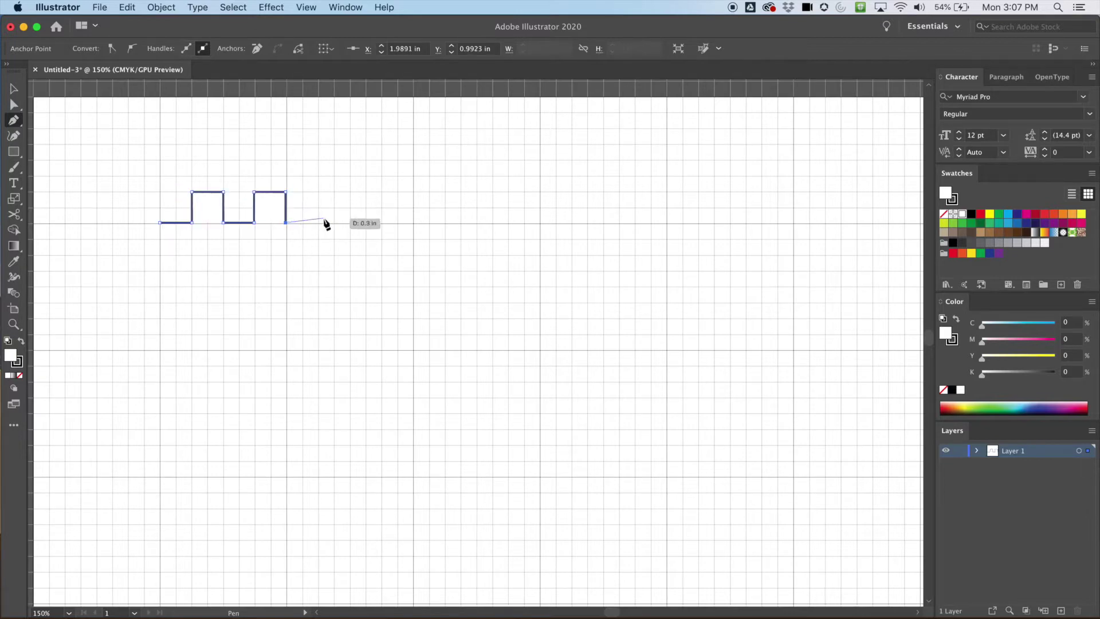
Continue the square wave with the third, fourth and fifth pulses back to the baseline
click(319, 223)
click(319, 191)
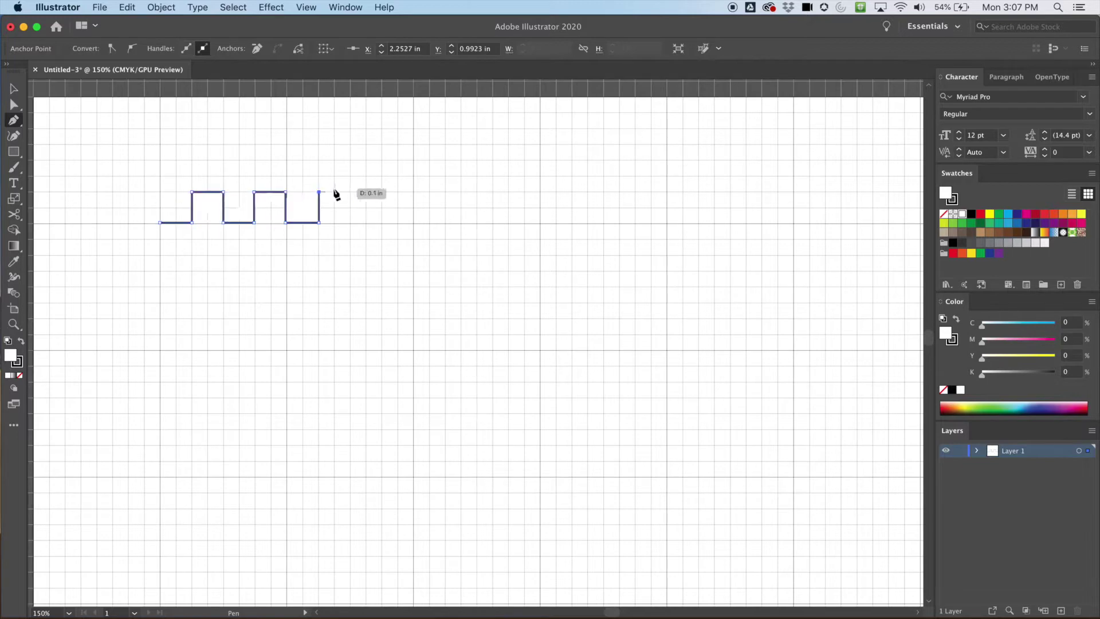
click(349, 192)
click(350, 223)
click(381, 222)
click(381, 192)
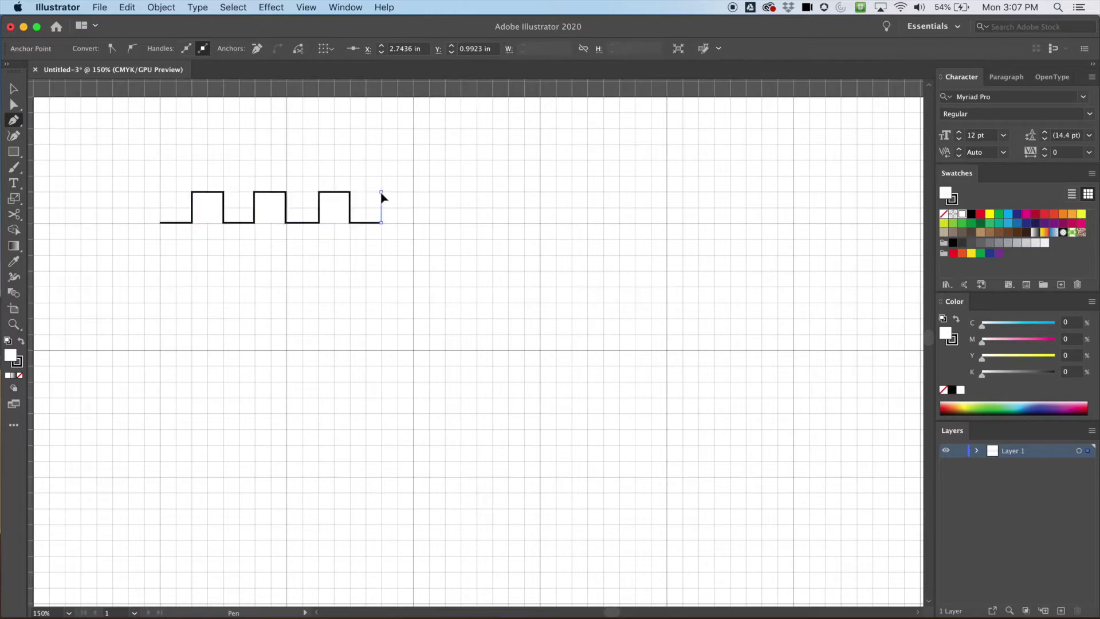
click(413, 191)
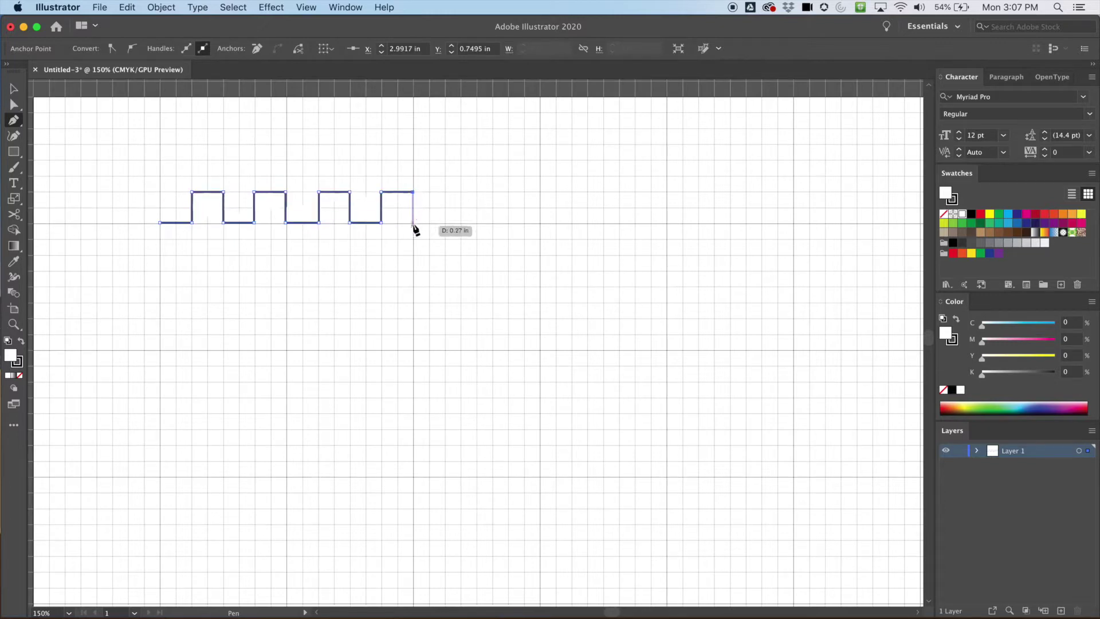
click(413, 222)
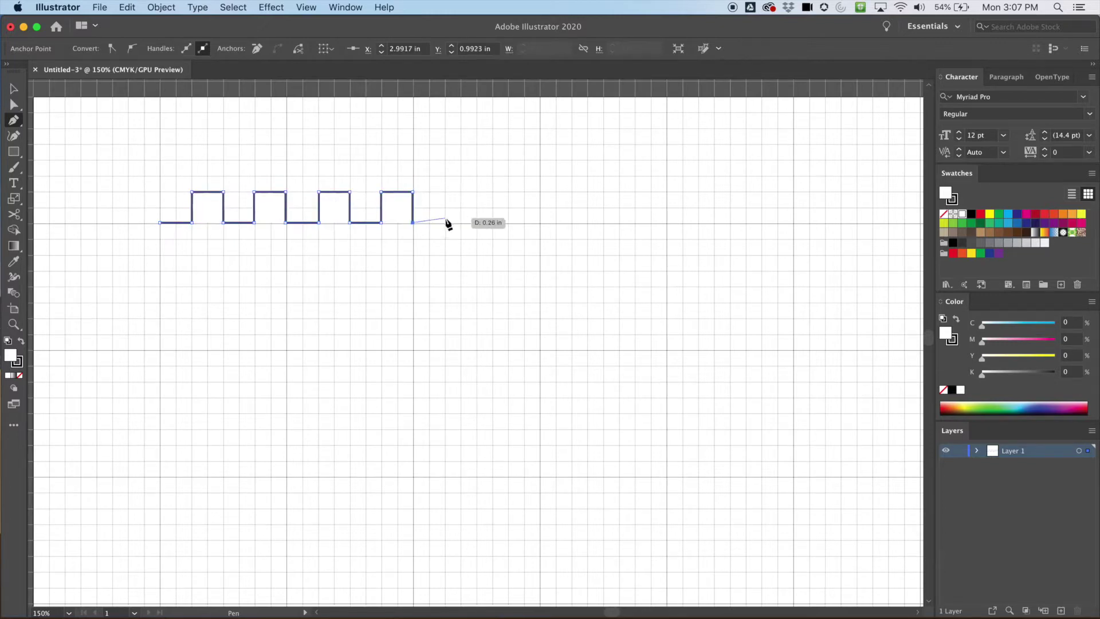
click(445, 222)
click(445, 191)
click(477, 191)
click(478, 223)
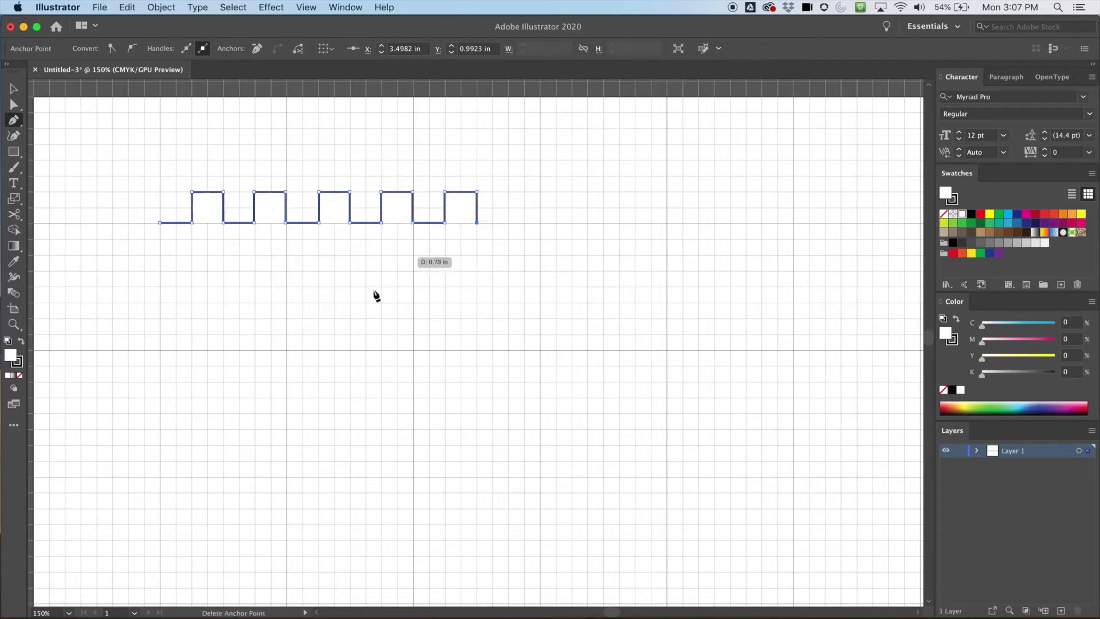
Undo the stray segments accidentally added to the end of the wave
click(155, 130)
click(88, 247)
click(206, 324)
click(358, 284)
click(463, 216)
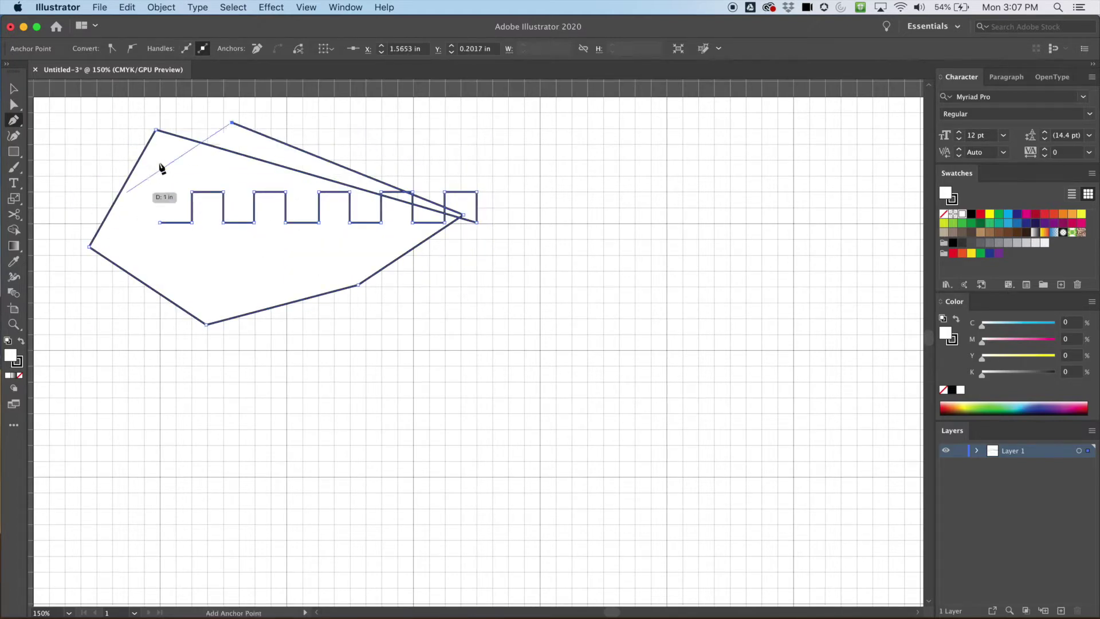
key(super)
key(super+z)
key(super+z)
key(super+z)
key(super+z)
key(super+z)
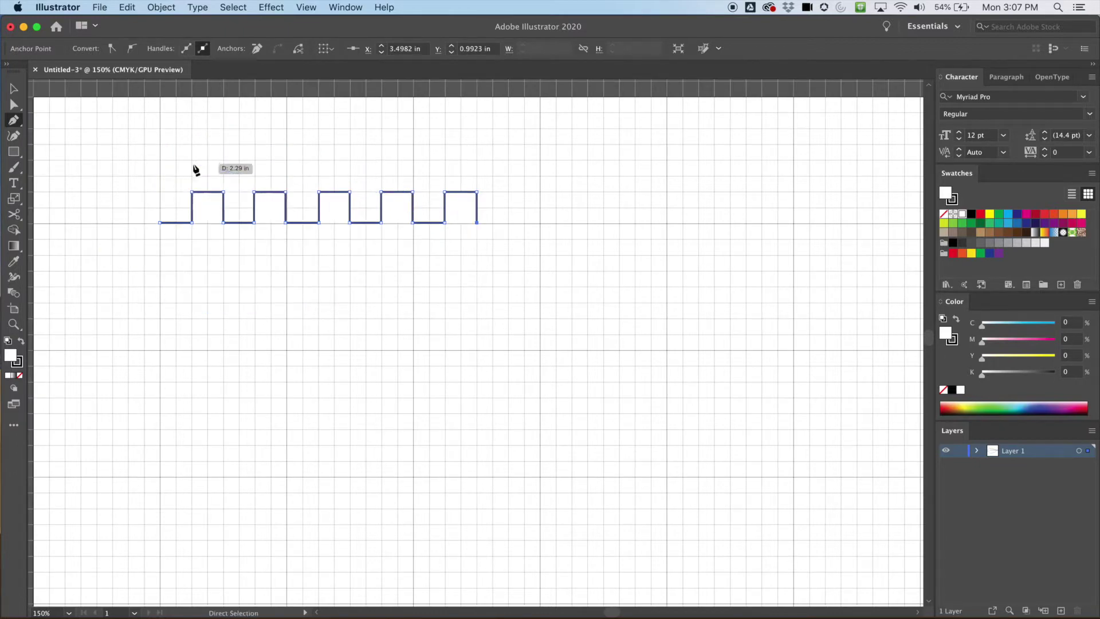
Deselect the square wave, zoom in to 300%, and pan it higher in view
click(15, 90)
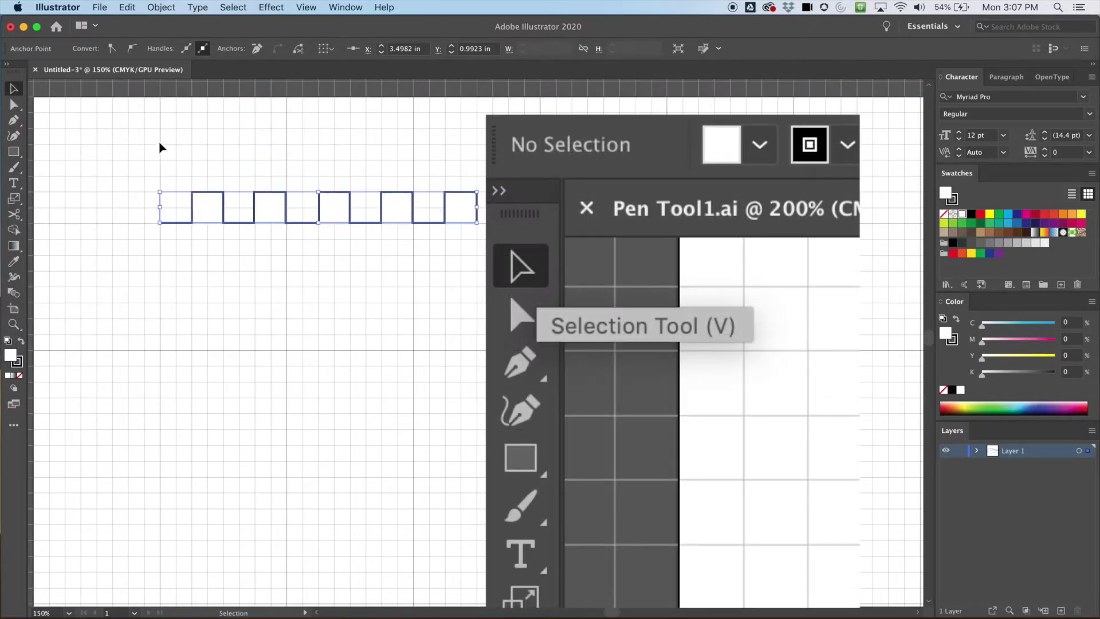
click(173, 145)
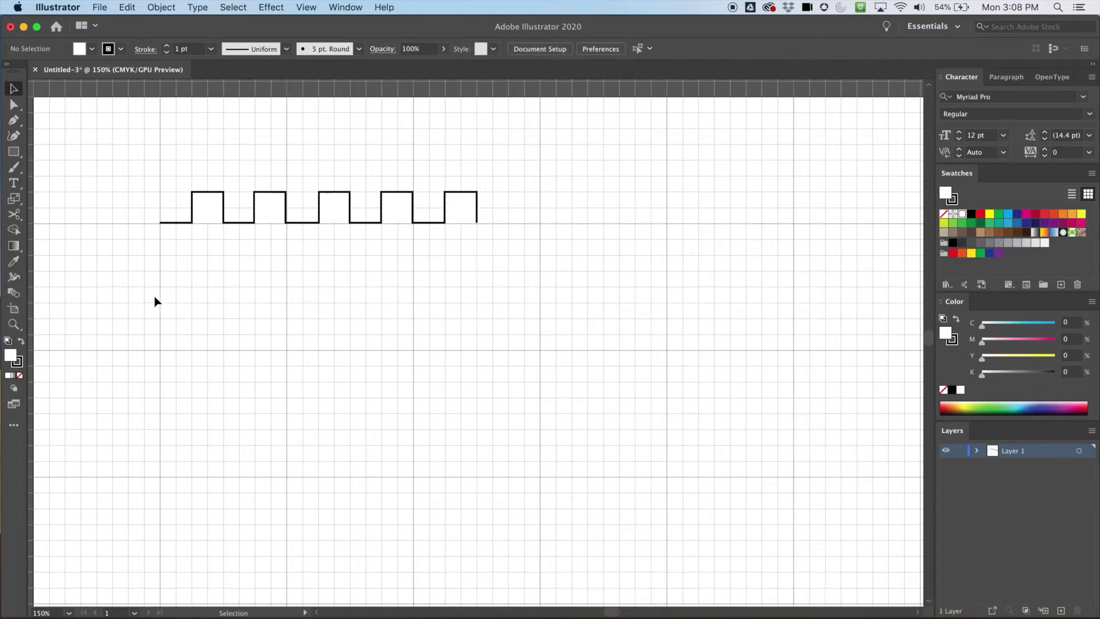
key(super+equal)
key(super+equal)
drag(142, 295, 391, 336)
Select the square wave, set its Fill to None, and deselect it
key(v)
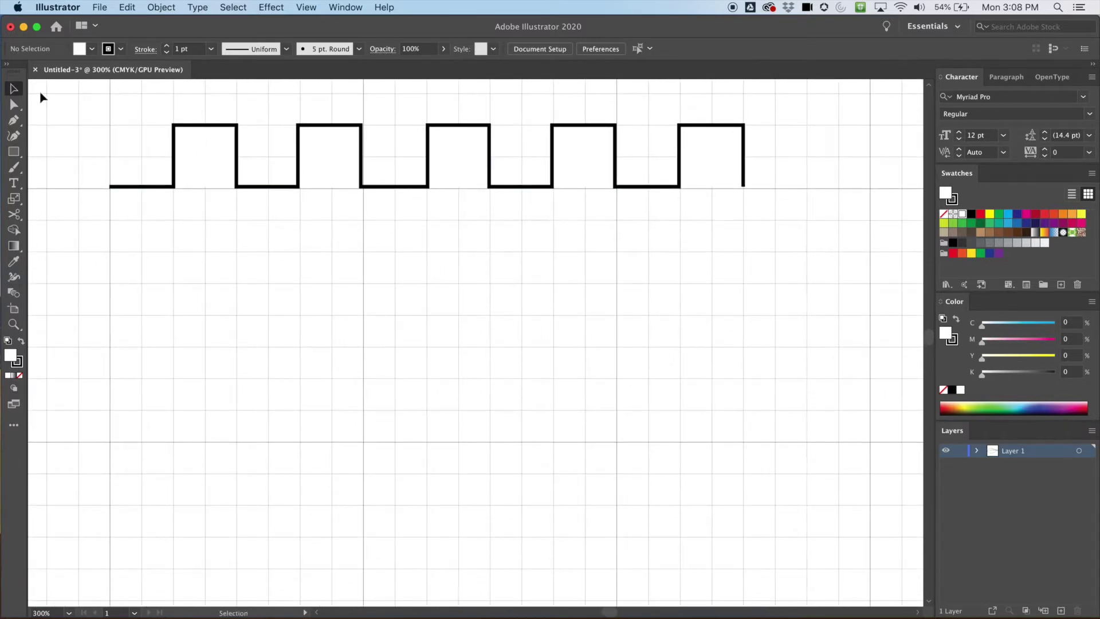
click(260, 187)
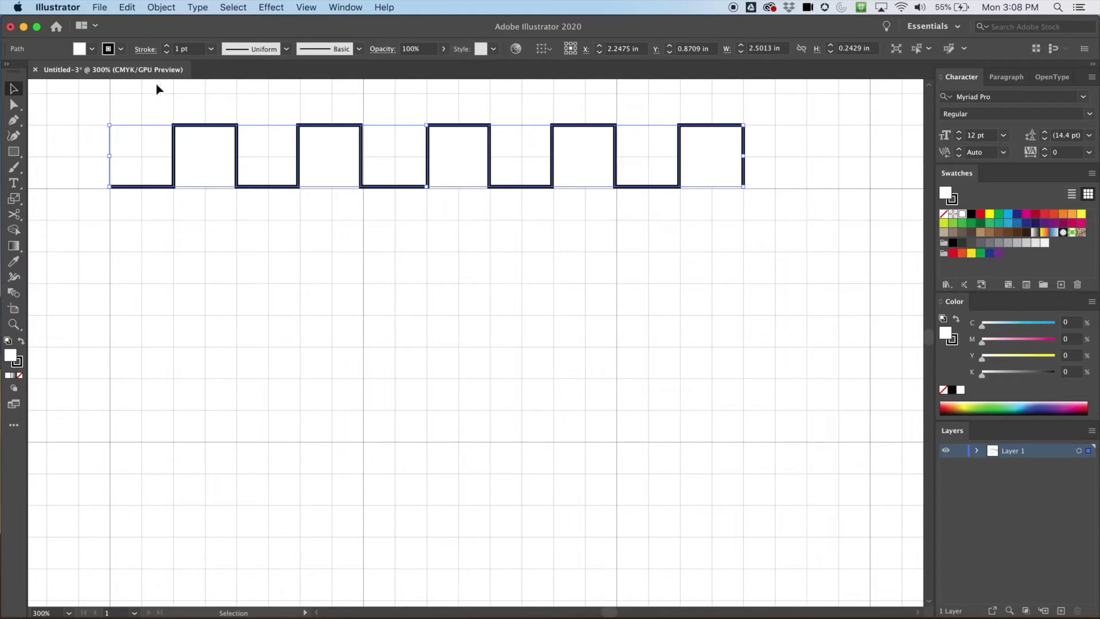
click(93, 50)
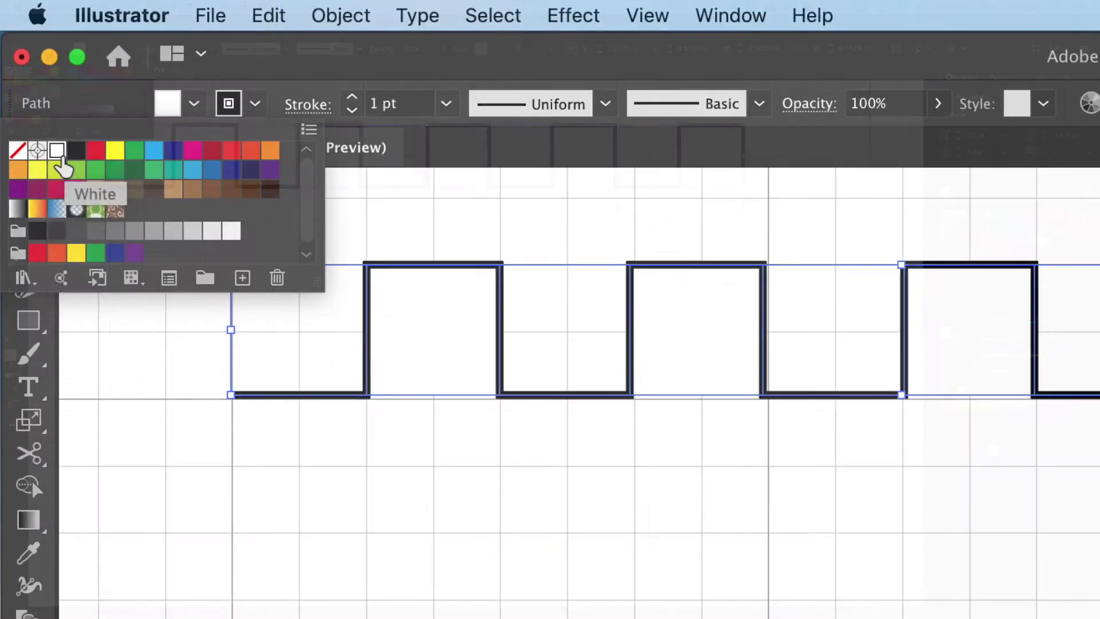
click(193, 104)
click(193, 103)
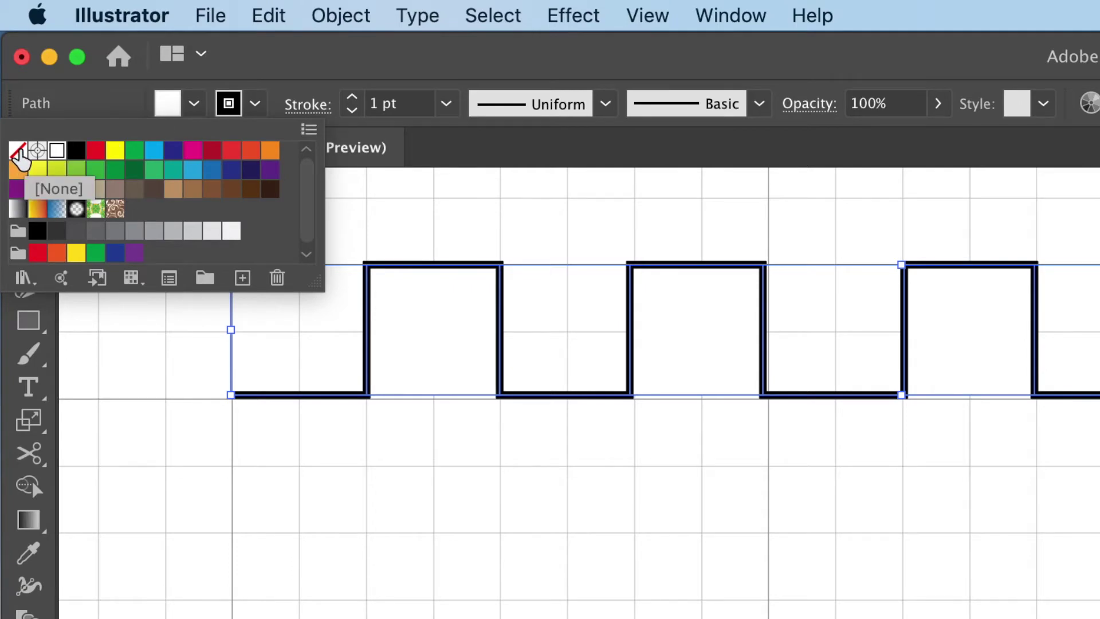
click(18, 151)
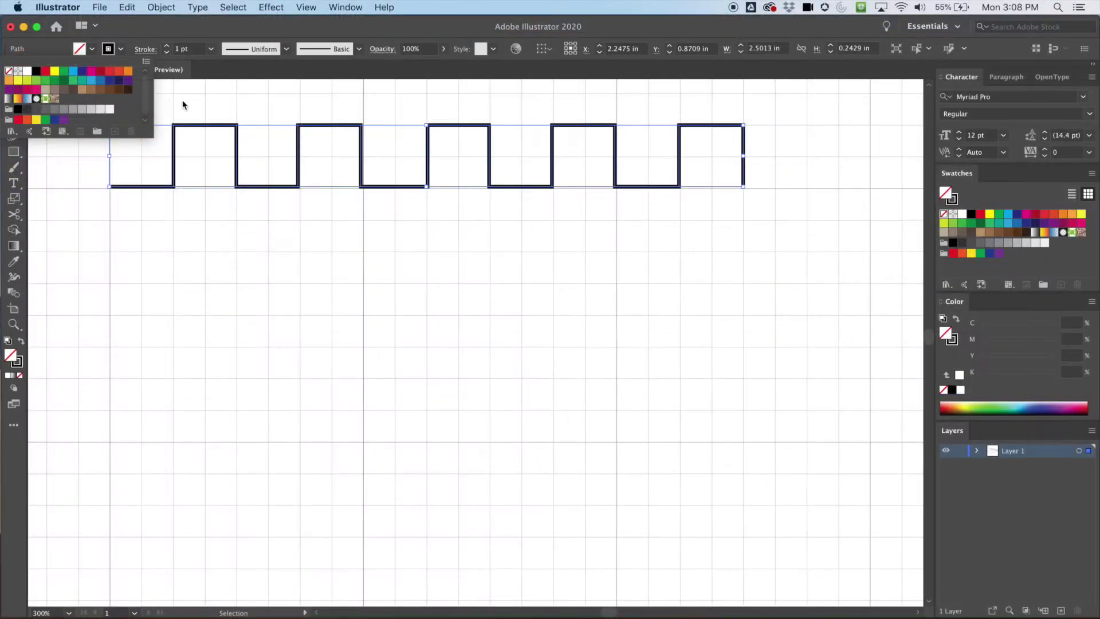
click(399, 232)
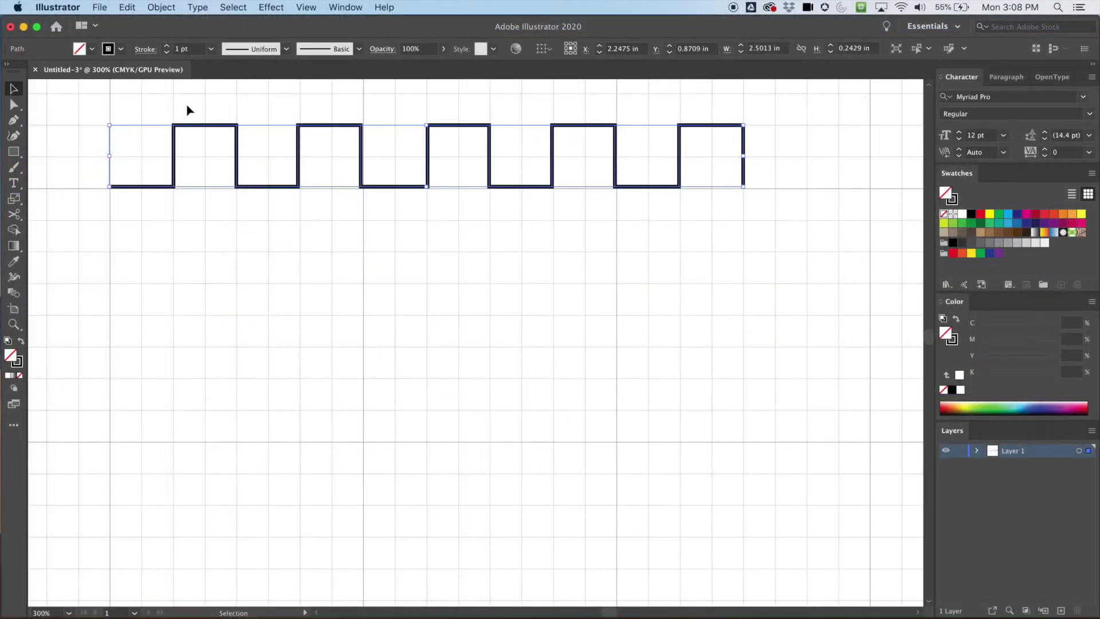
click(67, 117)
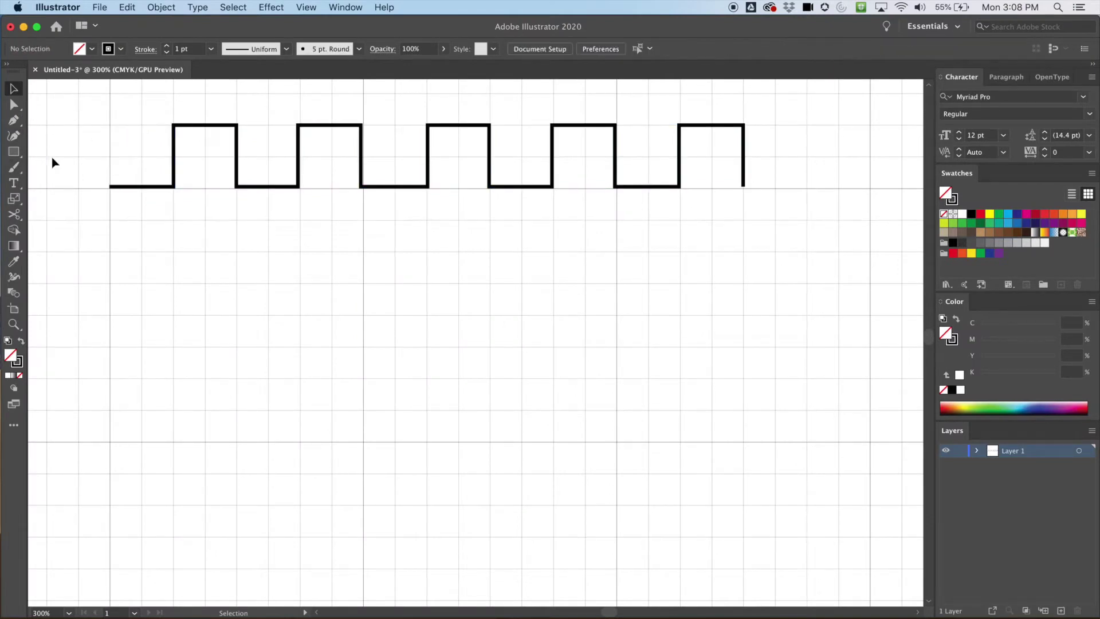
click(15, 121)
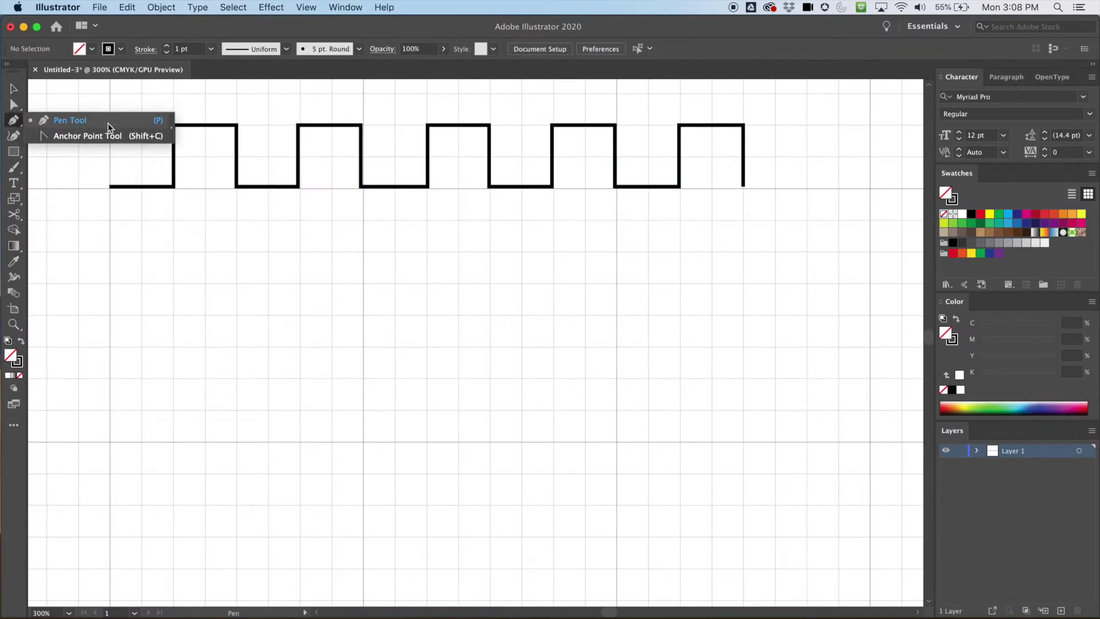
Pan the view and place the smooth wave's first anchor below the square wave, dragging vertical handles
click(14, 121)
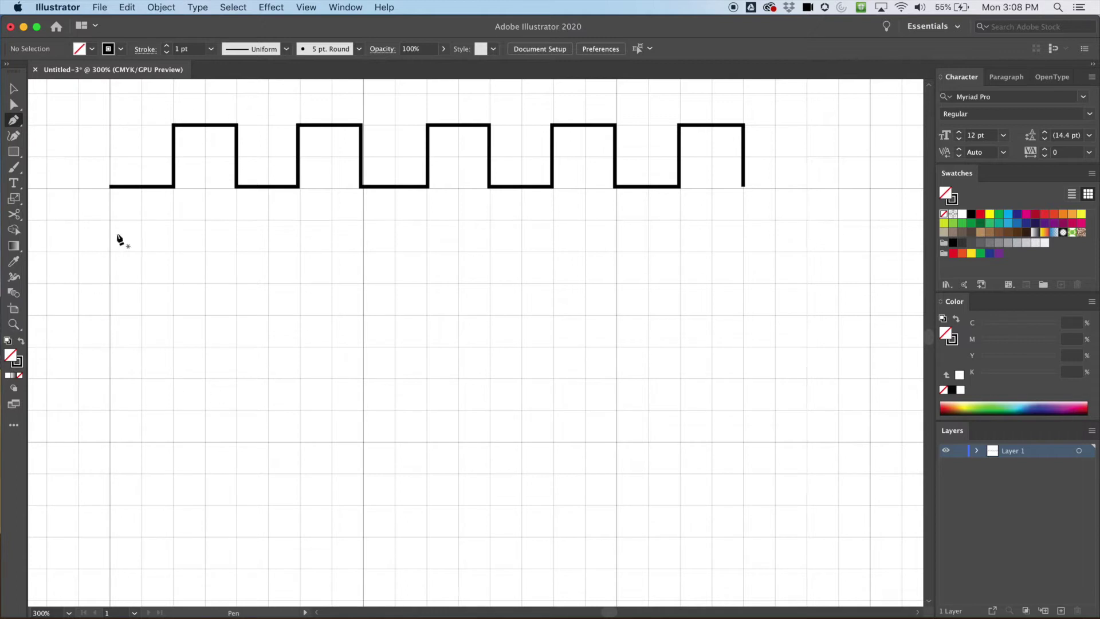
drag(115, 282, 238, 295)
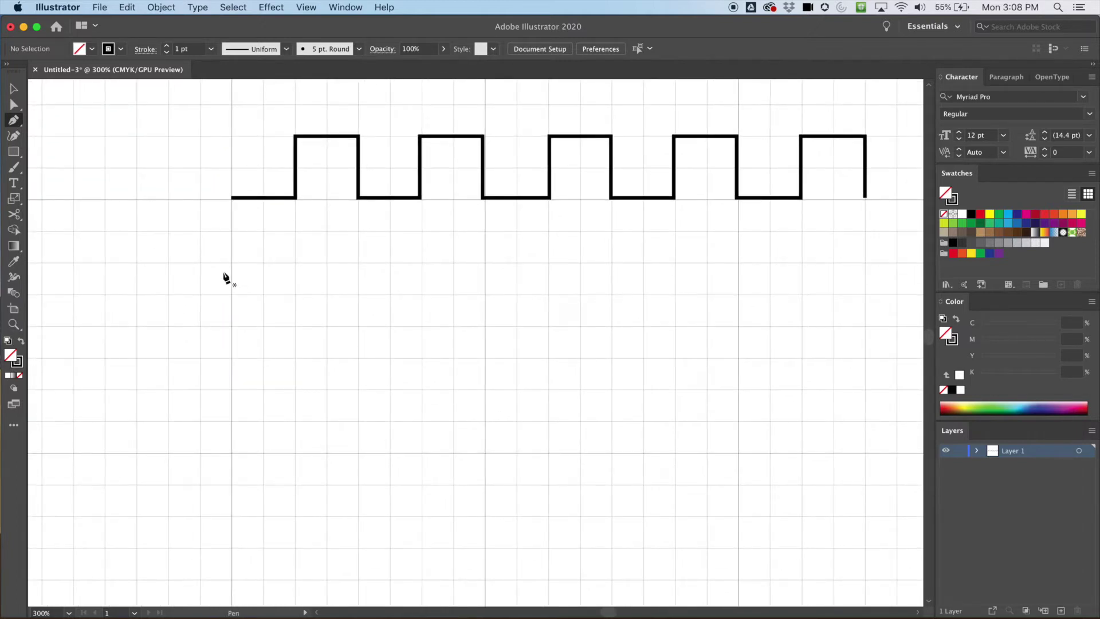
click(232, 357)
drag(227, 320, 232, 292)
drag(232, 290, 234, 298)
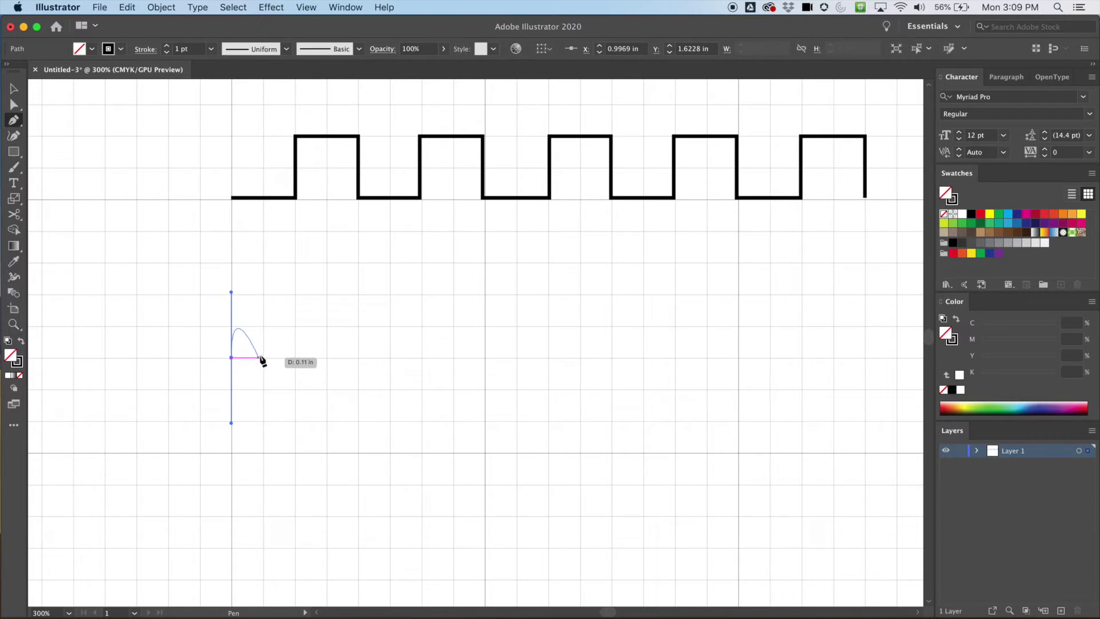
Add four smooth anchors with vertical handles along the baseline, forming crest, trough, crest and trough
click(296, 358)
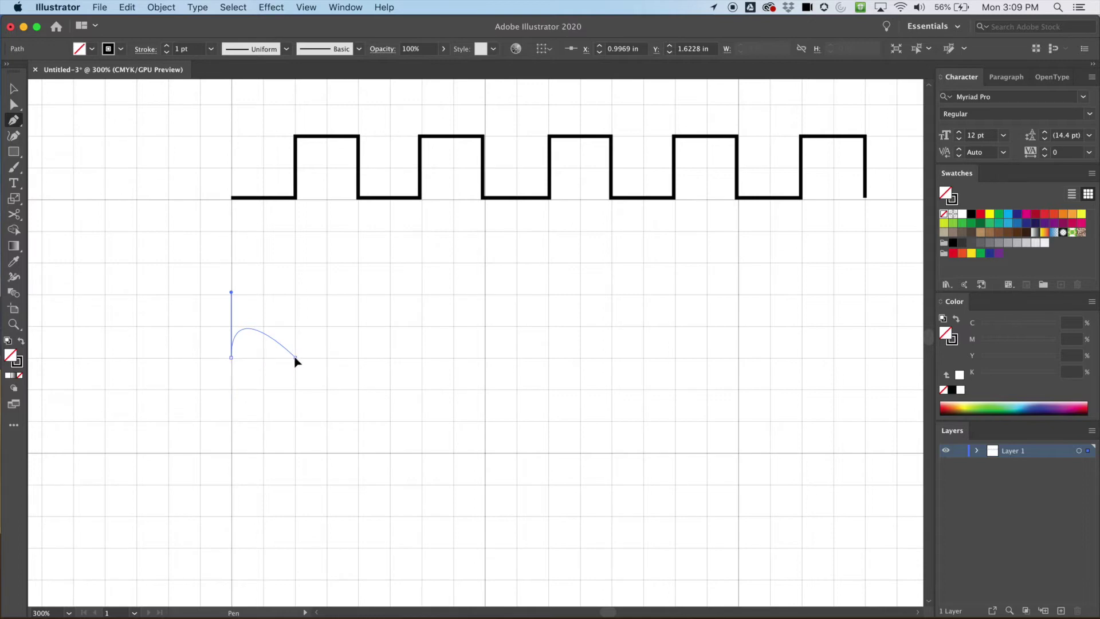
drag(296, 364, 297, 418)
drag(296, 424, 297, 425)
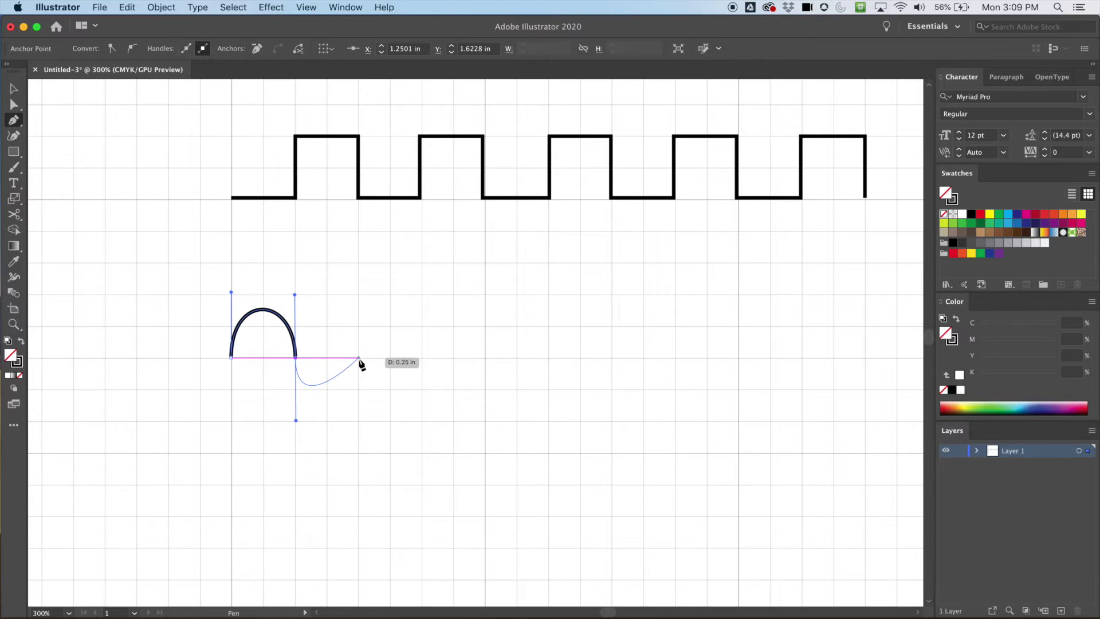
drag(359, 357, 361, 302)
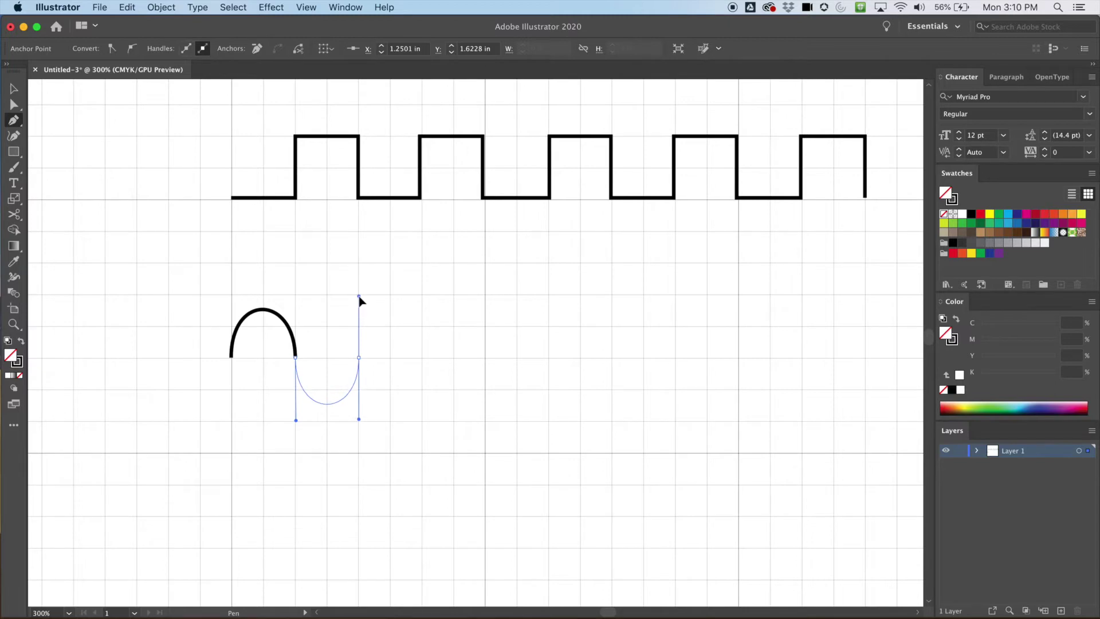
drag(359, 294, 360, 294)
drag(360, 294, 360, 297)
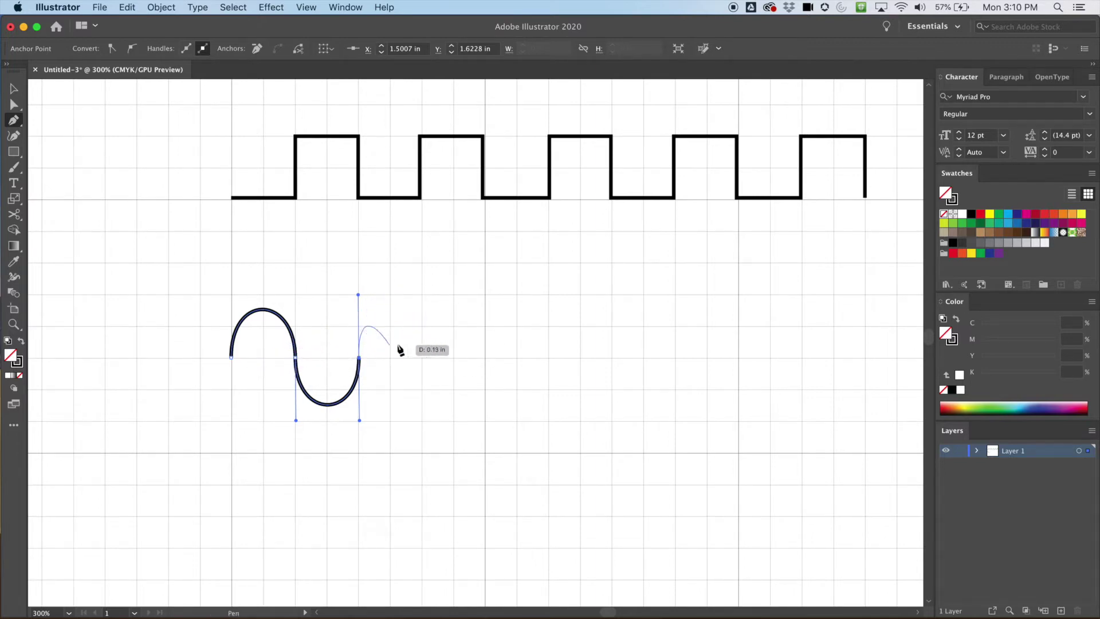
click(423, 356)
drag(422, 360, 423, 422)
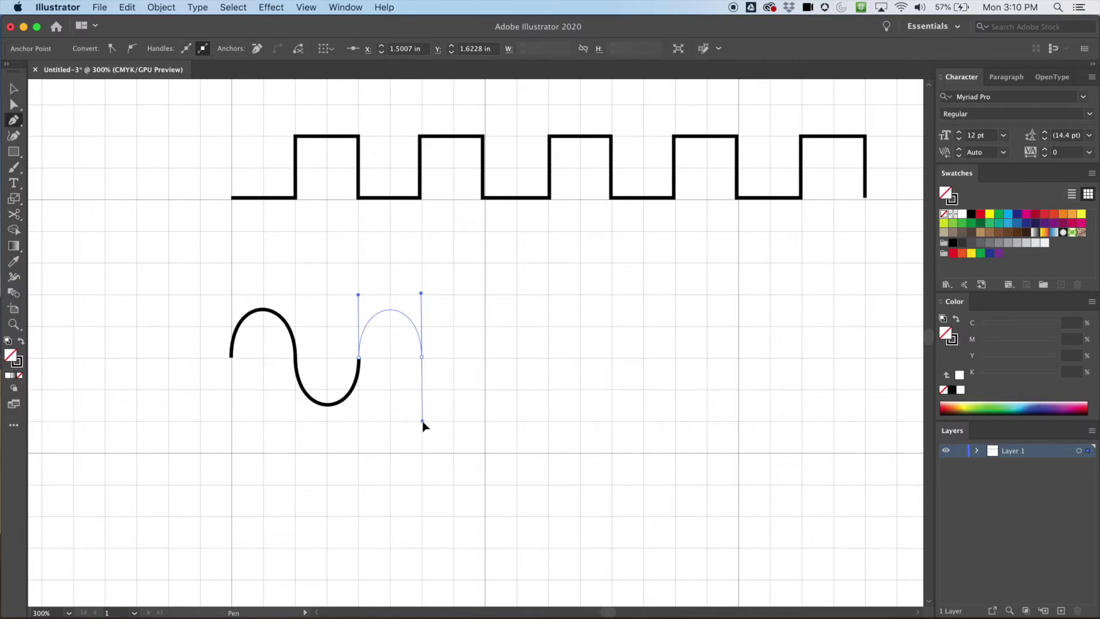
drag(422, 421, 423, 422)
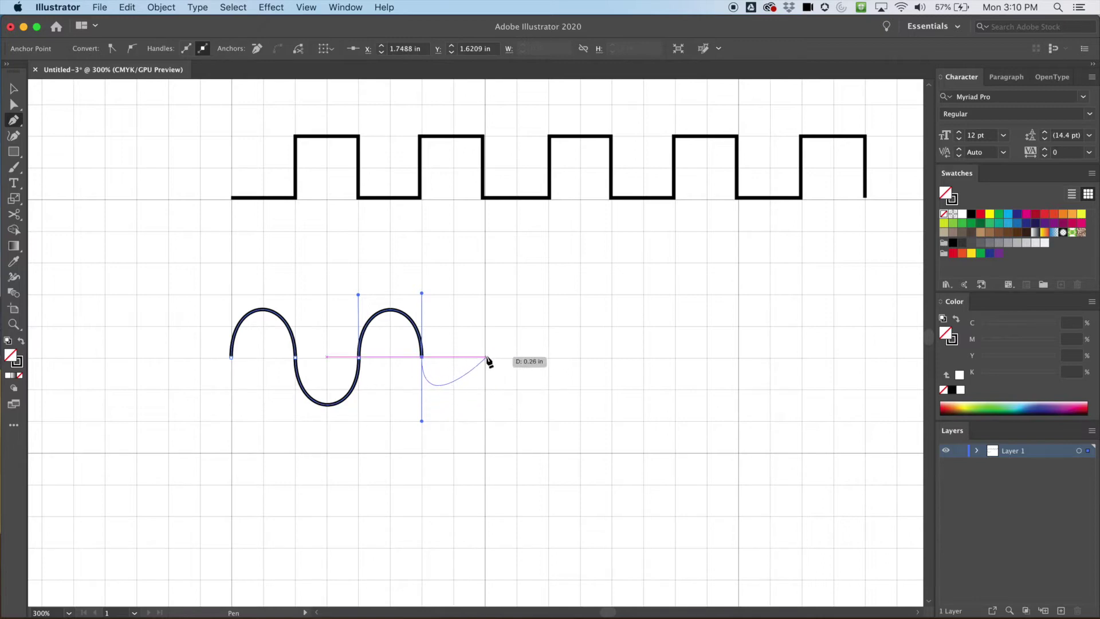
drag(486, 357, 486, 295)
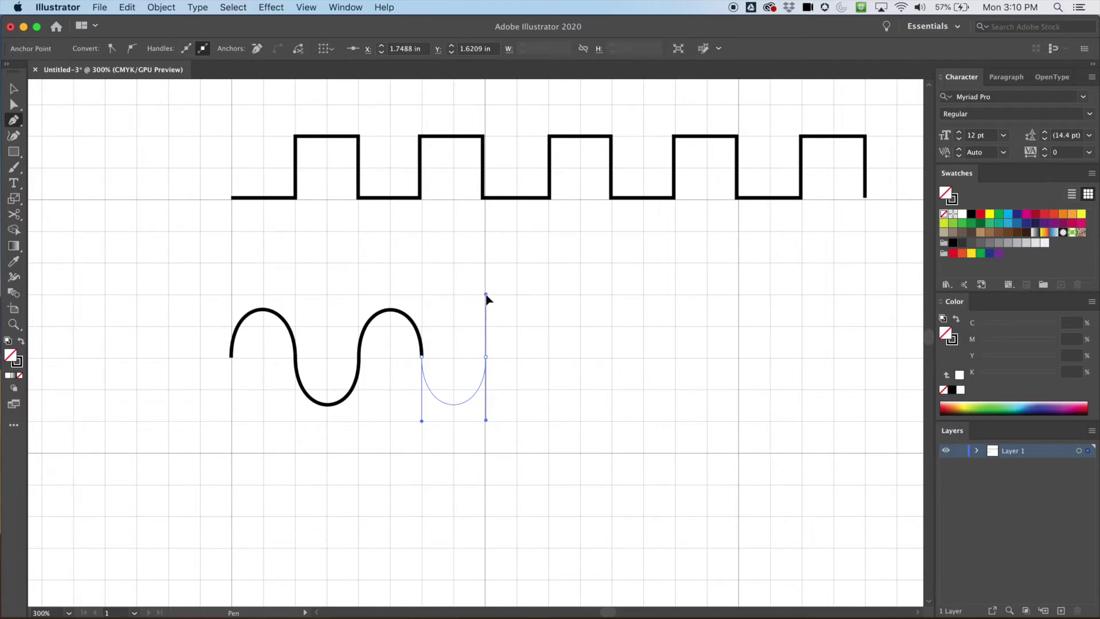
Add the remaining smooth anchors to complete four crests and troughs, then end the open path
drag(486, 295, 486, 294)
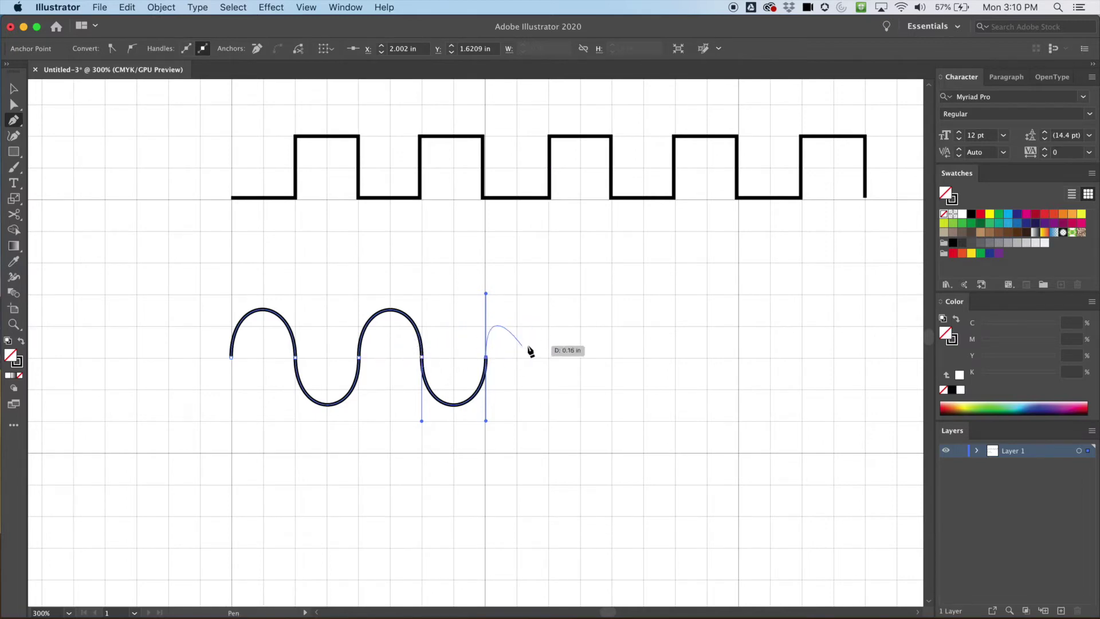
click(548, 357)
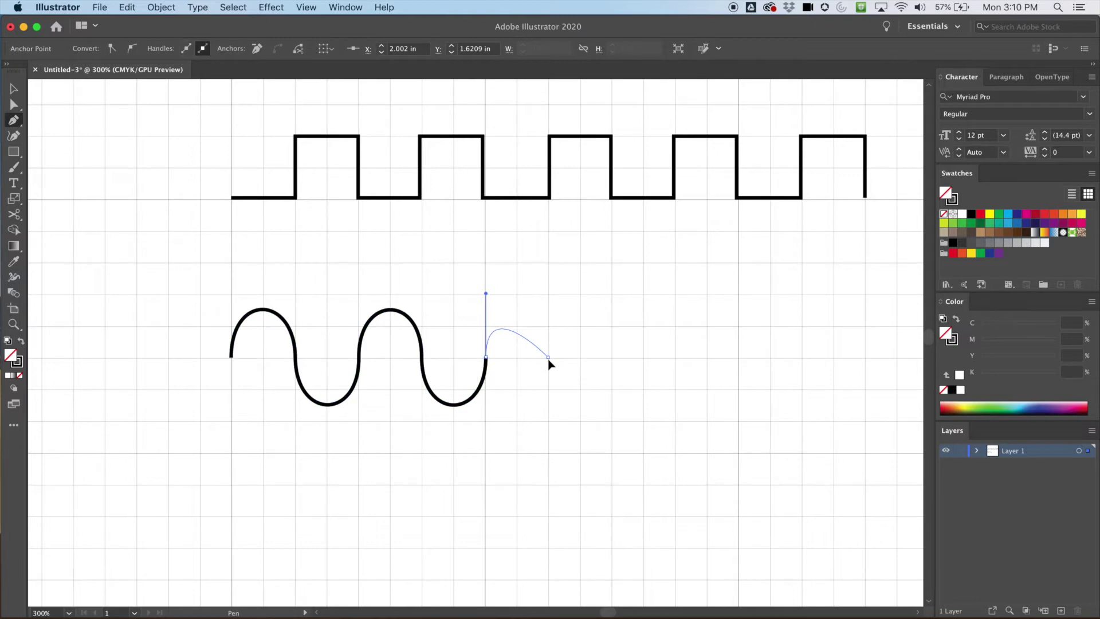
drag(548, 367, 550, 424)
drag(548, 426, 549, 427)
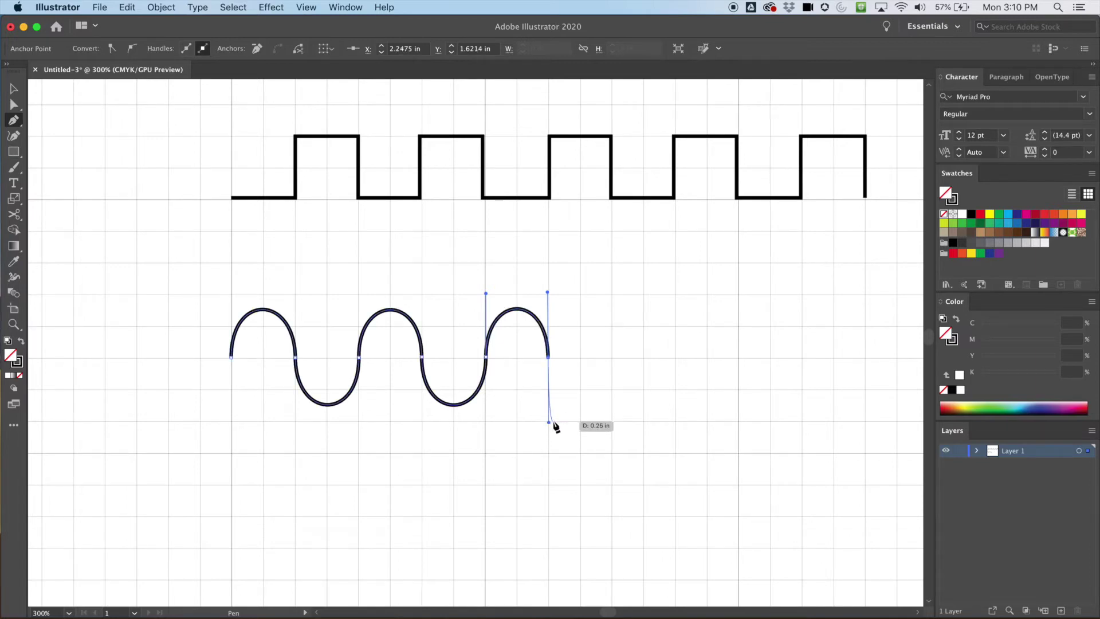
key(super)
drag(612, 360, 611, 295)
drag(677, 357, 677, 419)
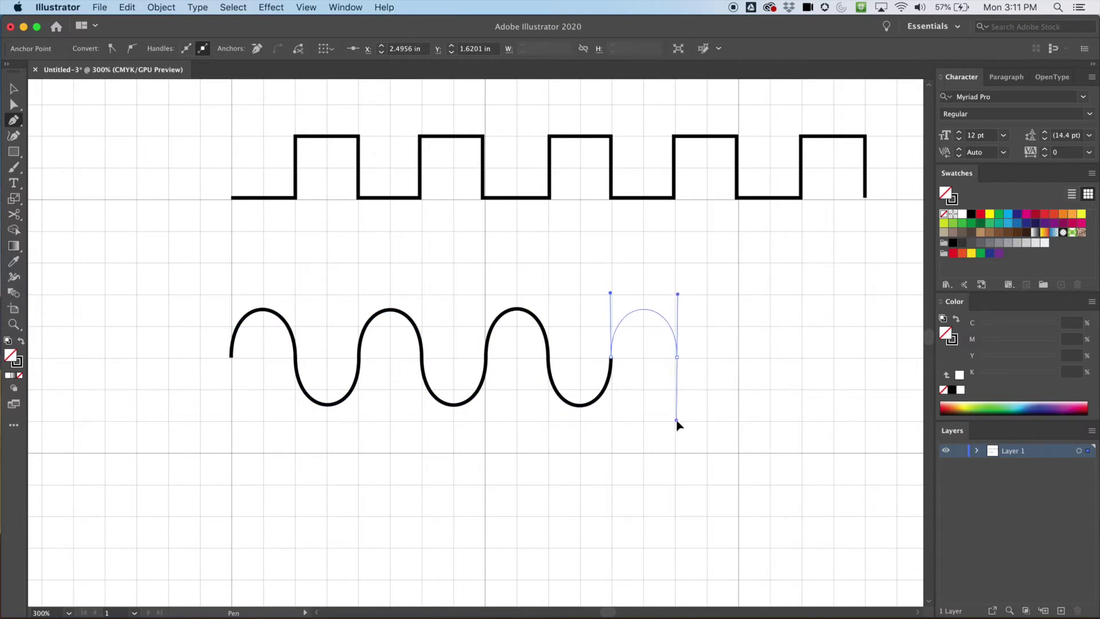
drag(677, 420, 677, 420)
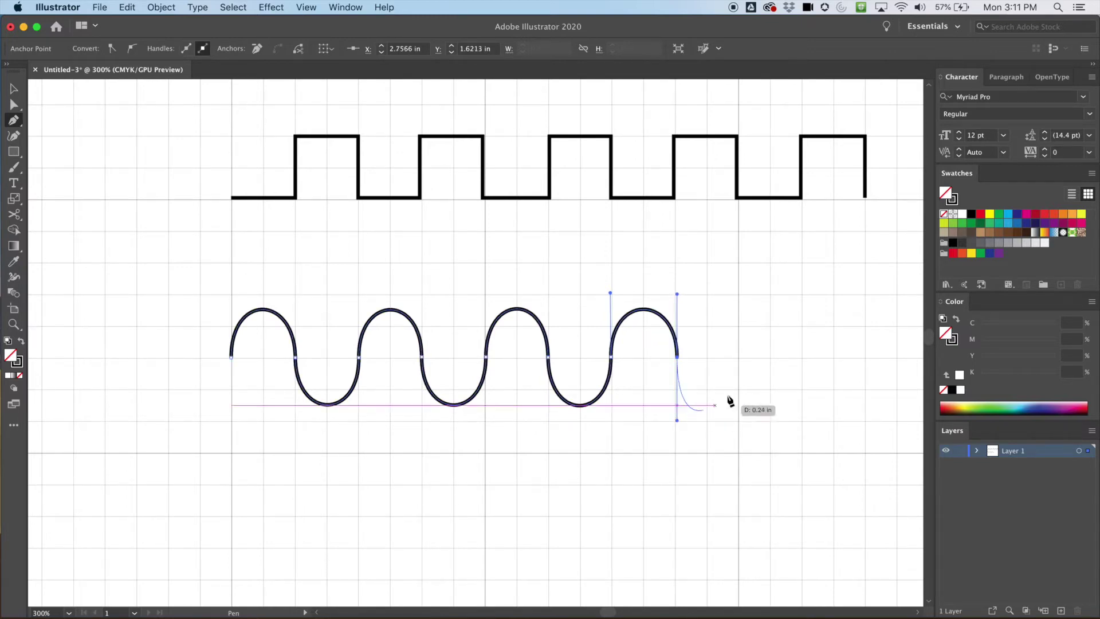
drag(737, 356, 739, 298)
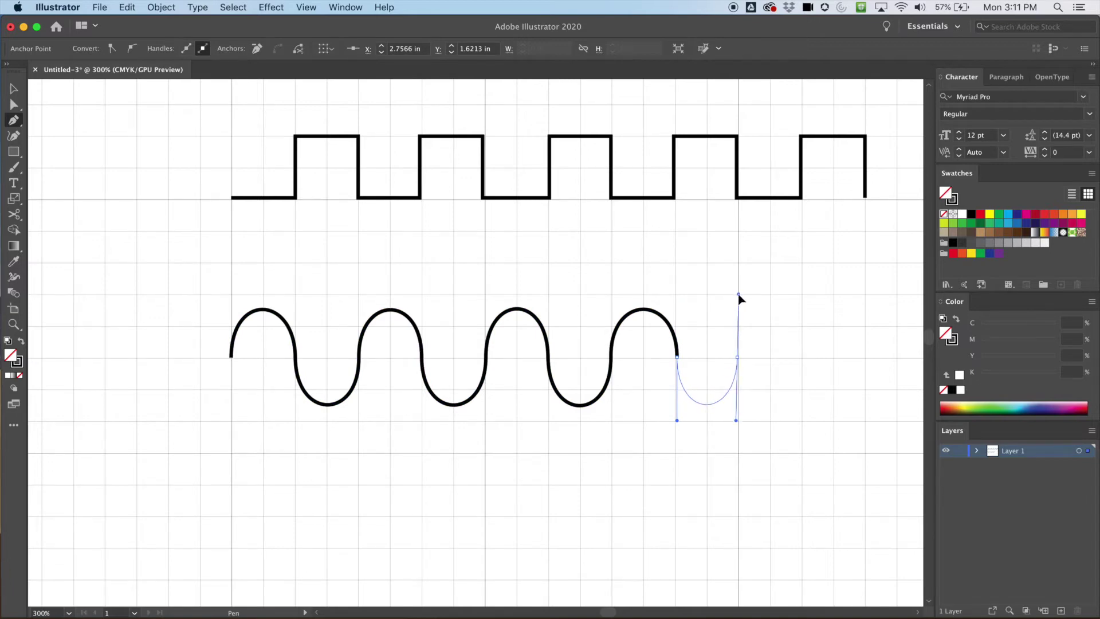
drag(738, 295, 738, 293)
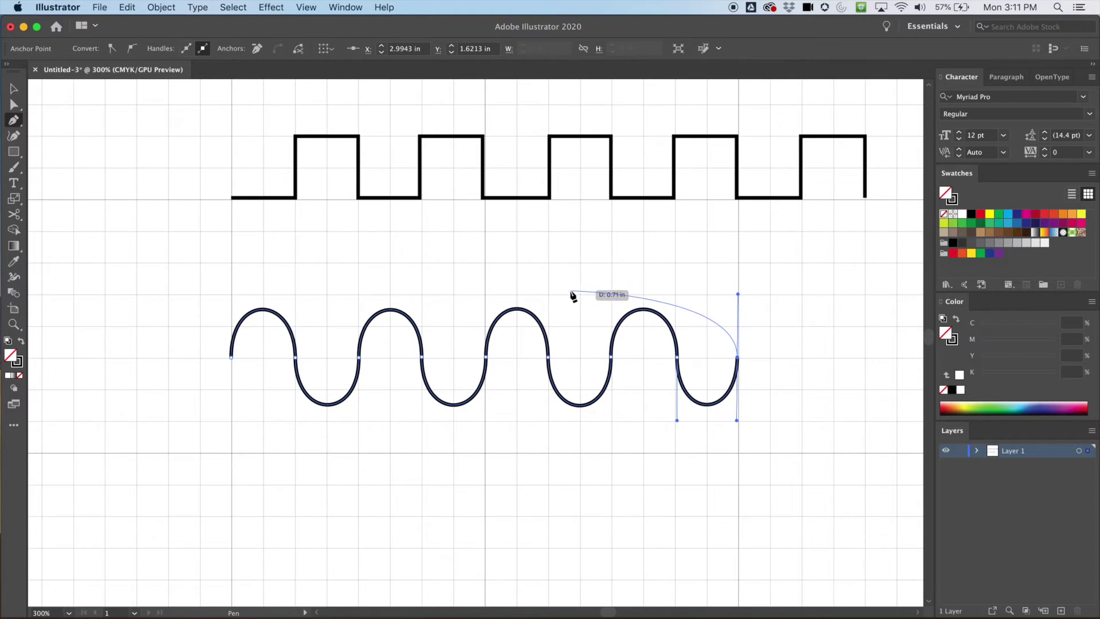
key(v)
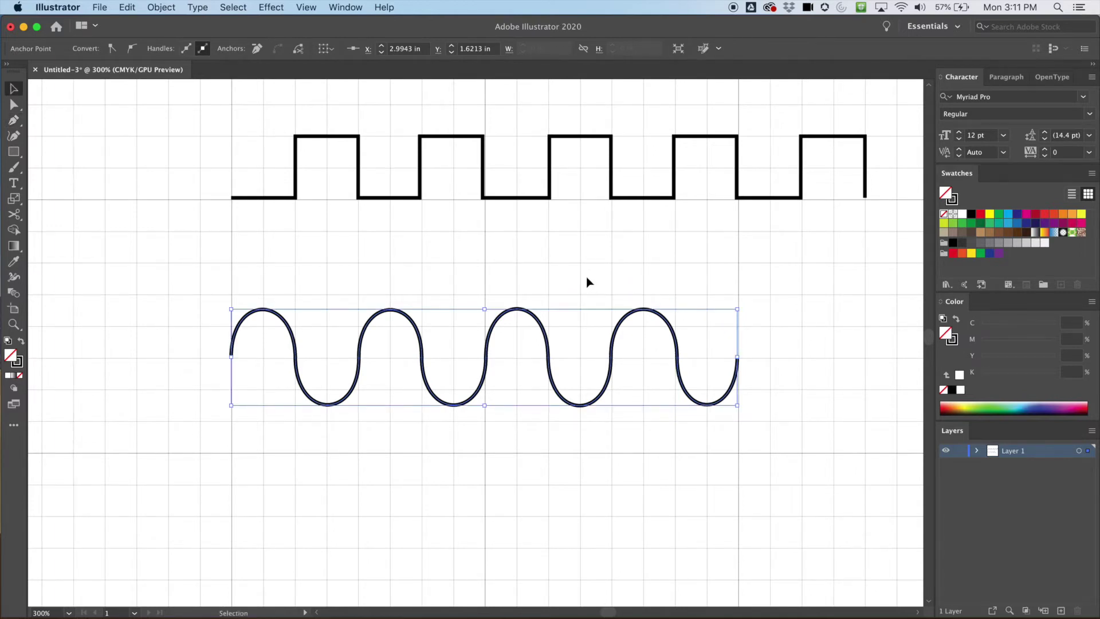
Deselect and reselect the finished sine wave, then switch to the Direct Selection tool
key(p)
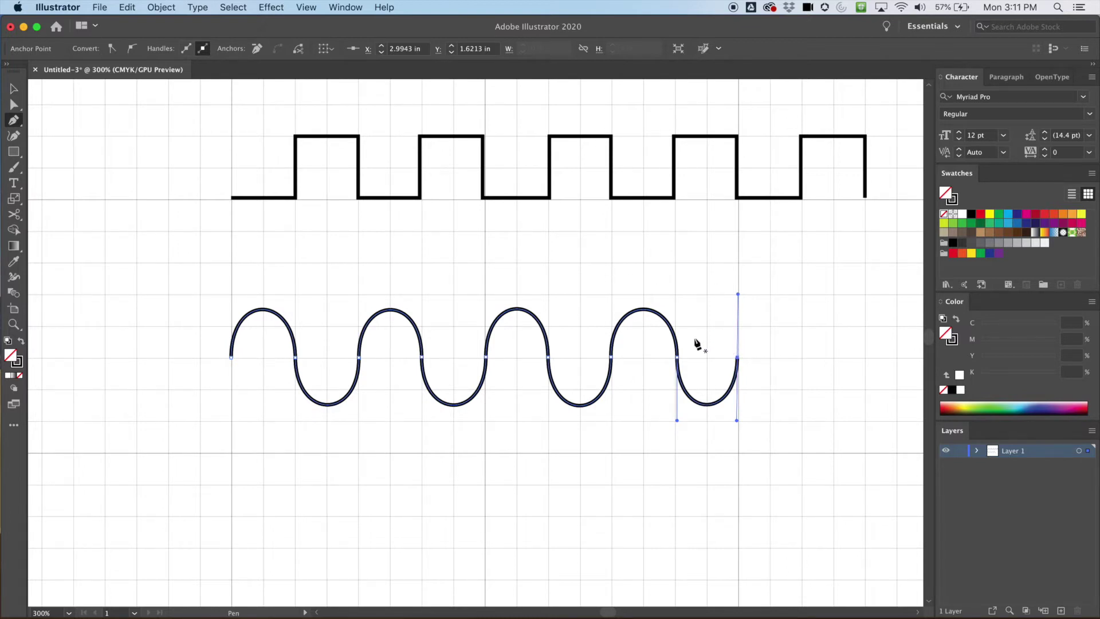
key(v)
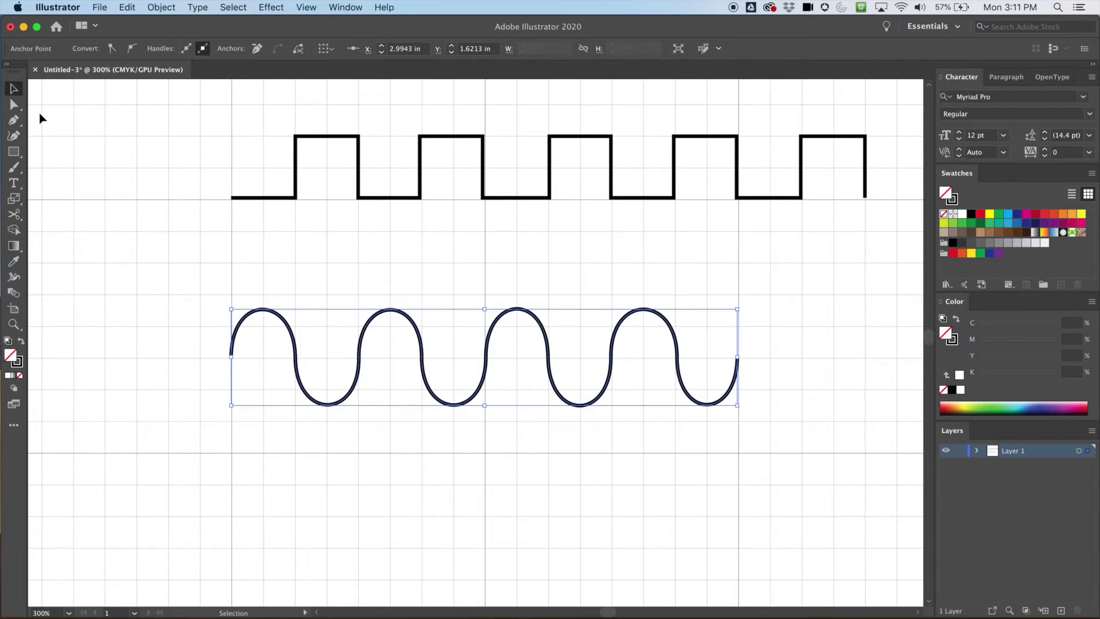
click(430, 254)
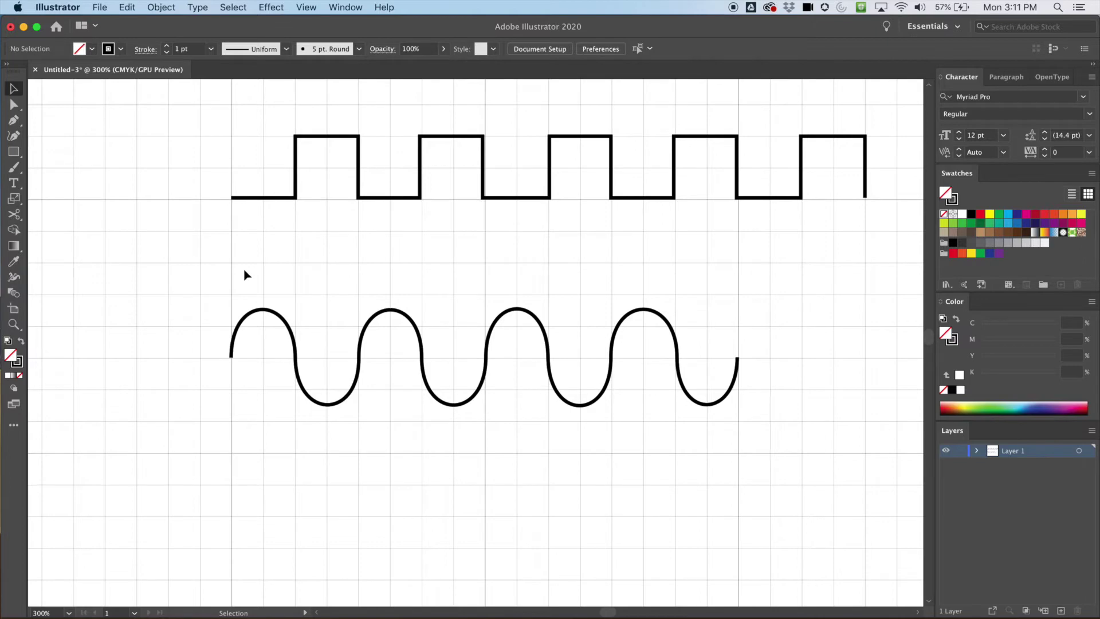
click(287, 328)
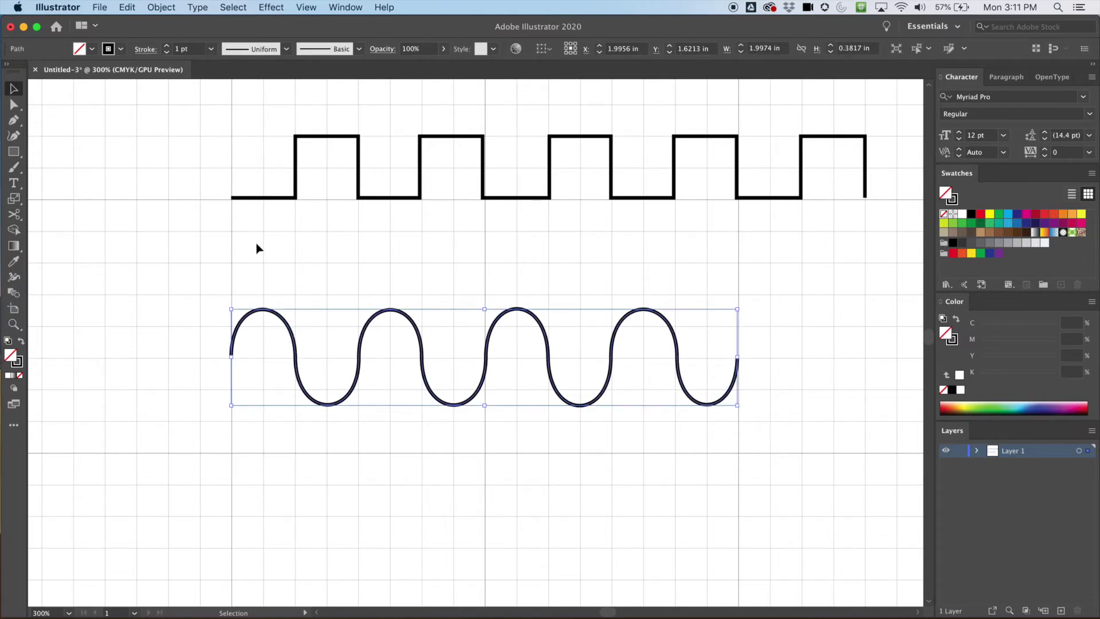
click(15, 105)
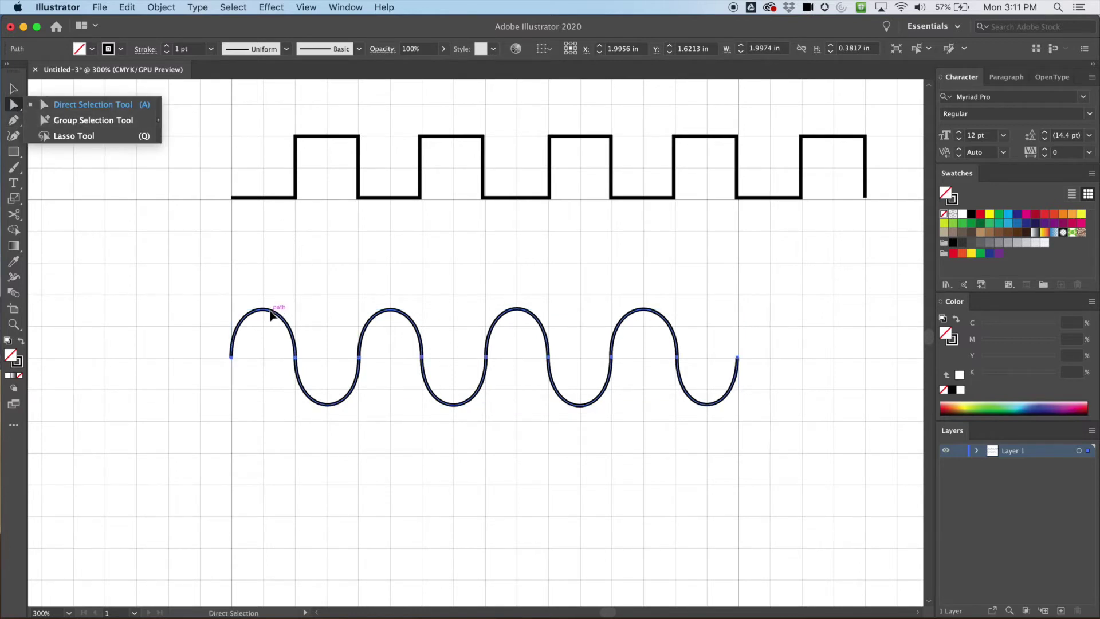
click(271, 313)
click(232, 357)
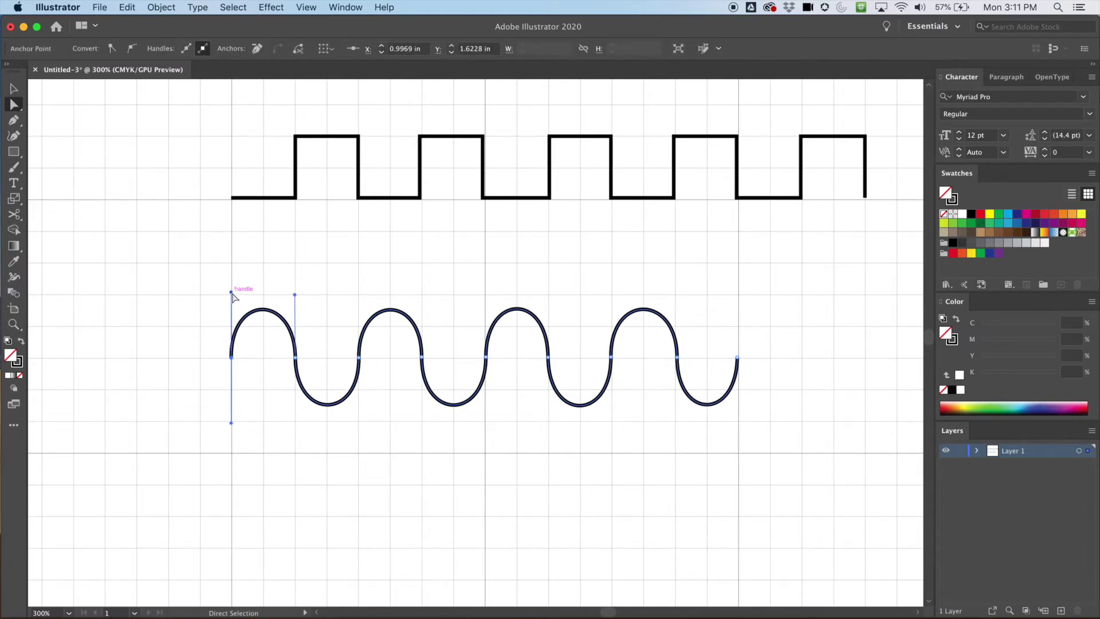
drag(232, 292, 164, 220)
drag(296, 296, 400, 224)
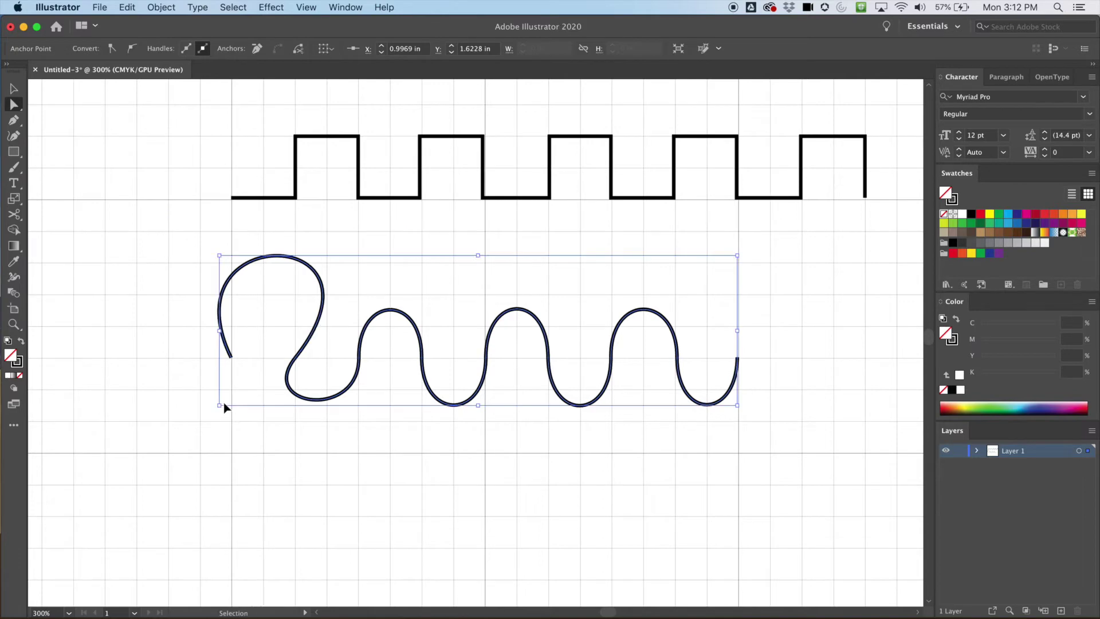
key(super+z)
key(super+z)
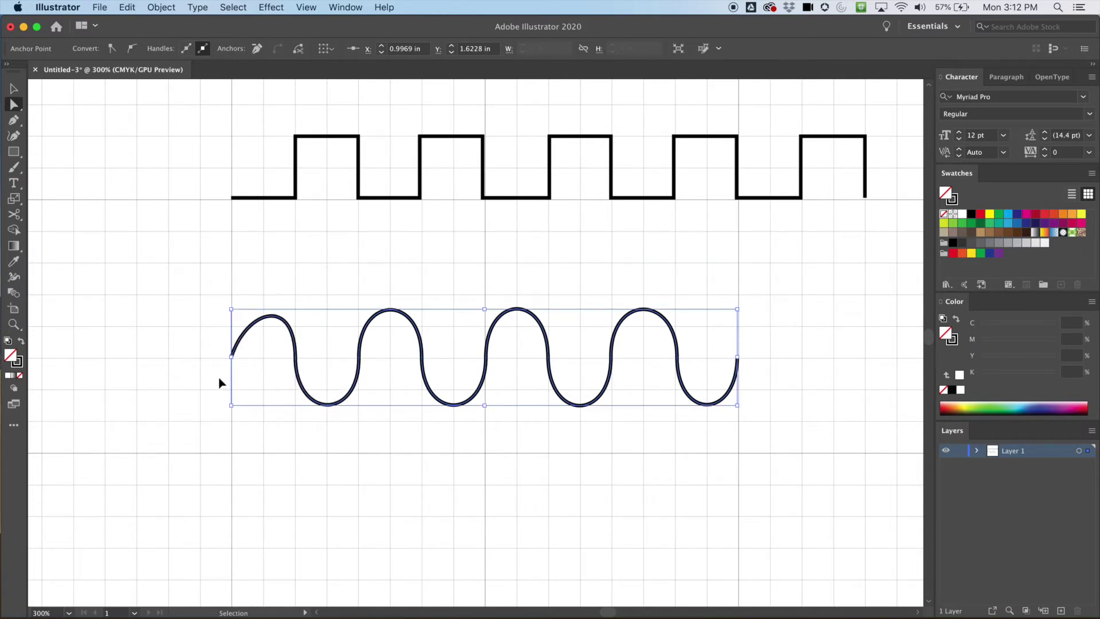
key(super+z)
key(super+z)
key(super+z)
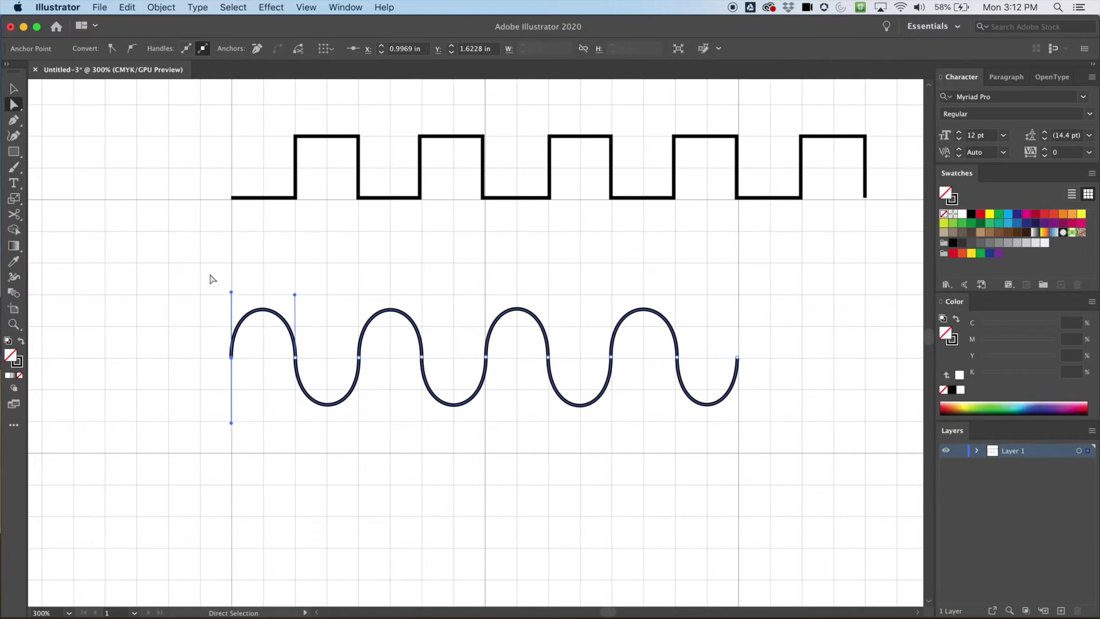
drag(256, 294, 260, 296)
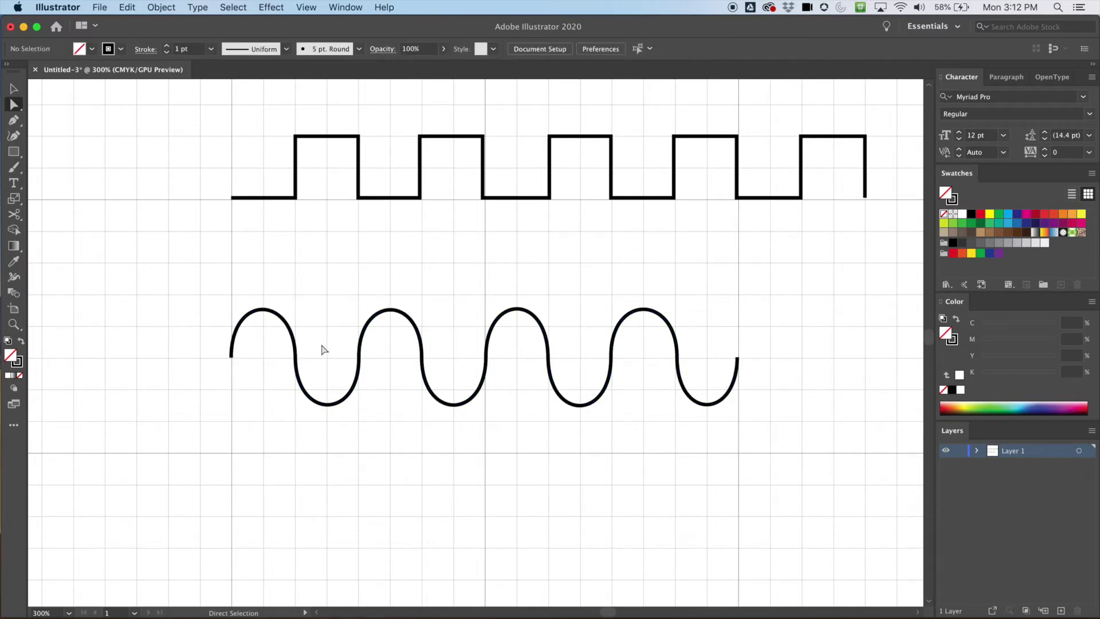
Pan the artboard up and start a new Pen path below the sine wave's left end
mouse_move(361, 417)
mouse_down()
mouse_move(344, 322)
mouse_move(351, 304)
mouse_move(353, 327)
mouse_move(365, 292)
mouse_up()
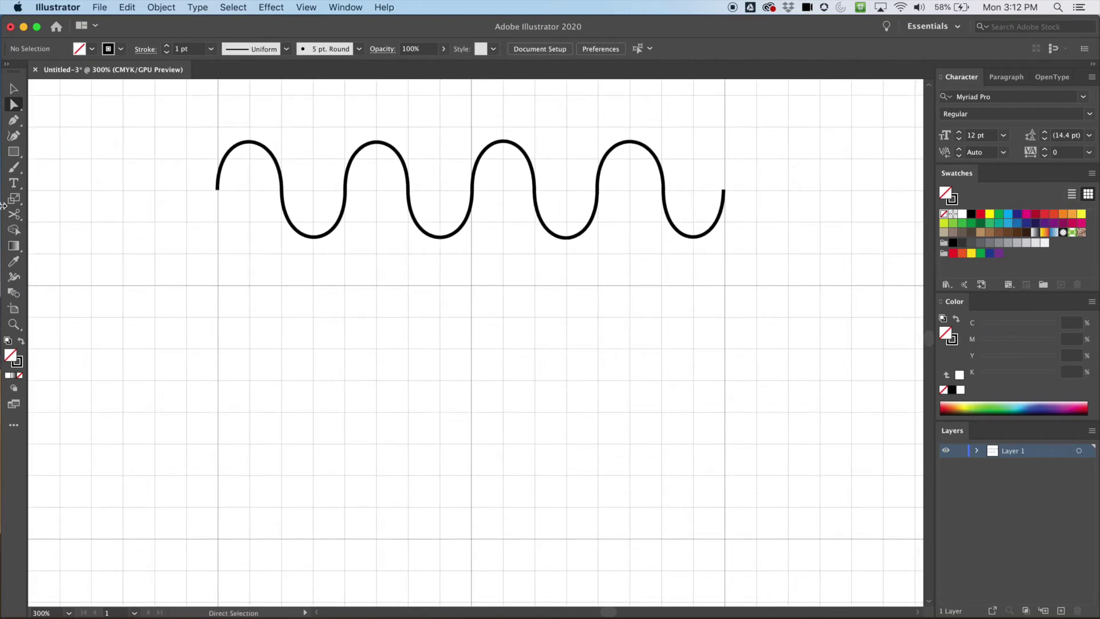
click(13, 120)
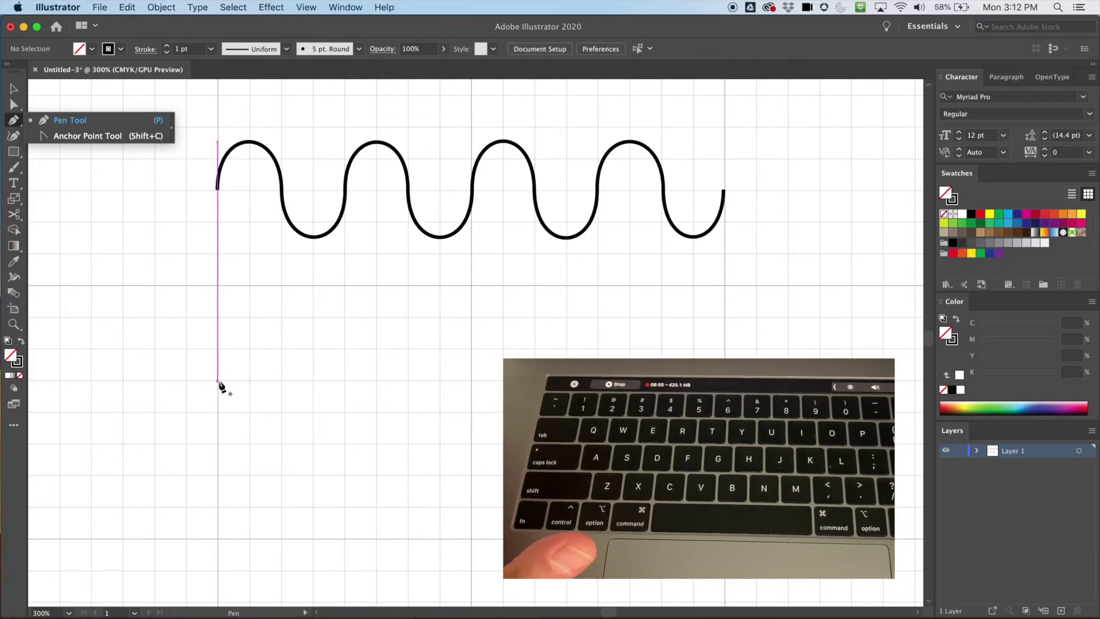
click(217, 381)
Pull the first anchor's handle up and draw the first rounded arch with a cusped handle
drag(220, 385, 217, 326)
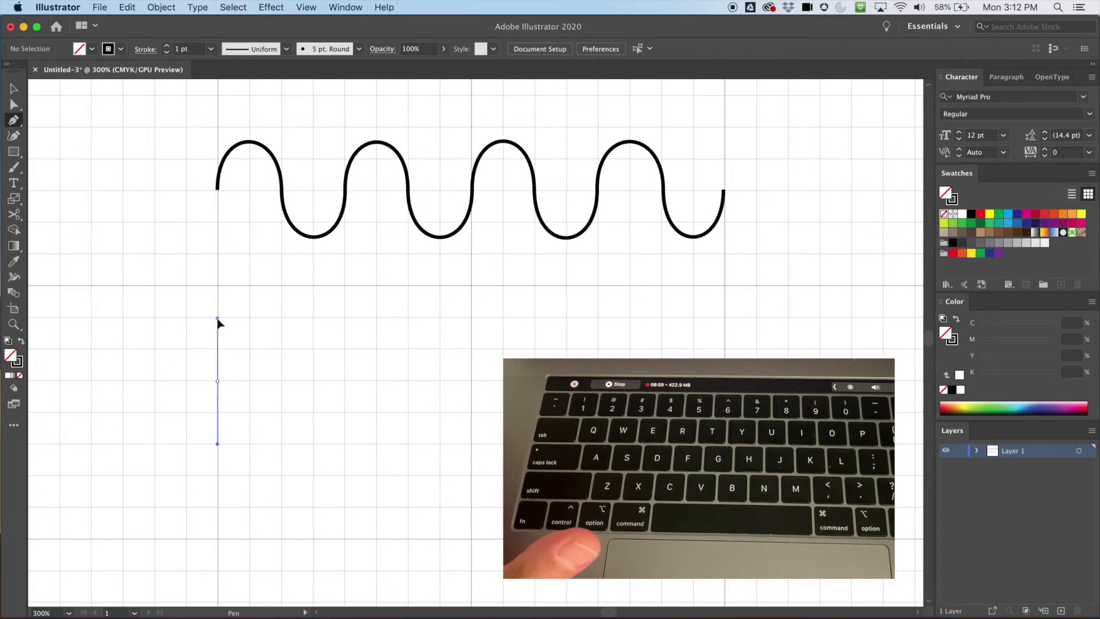
drag(217, 317, 218, 316)
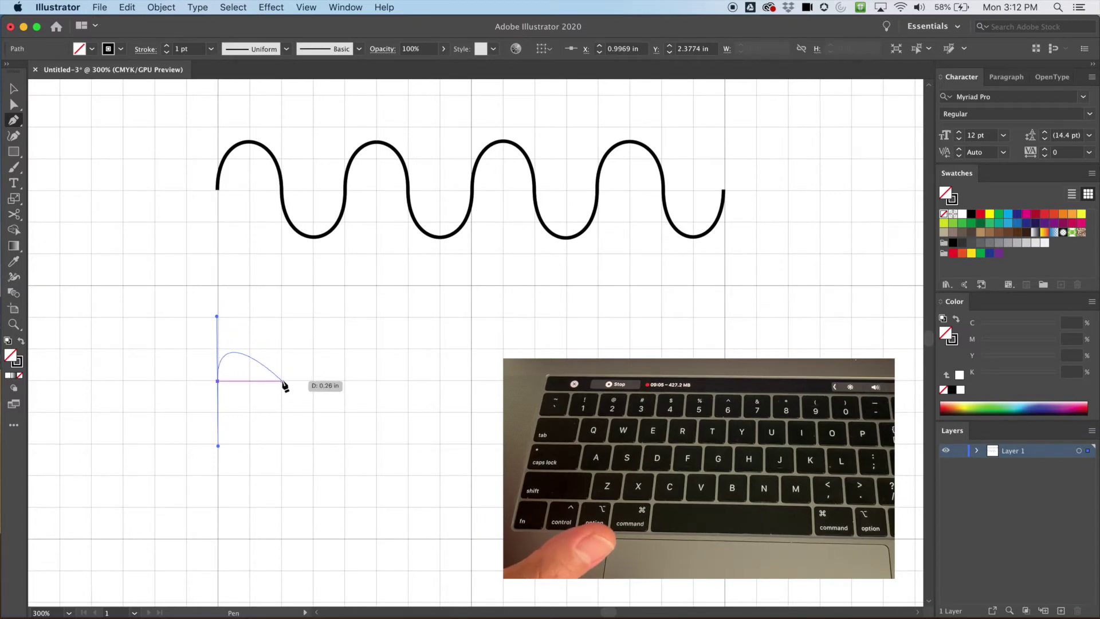
drag(281, 381, 282, 444)
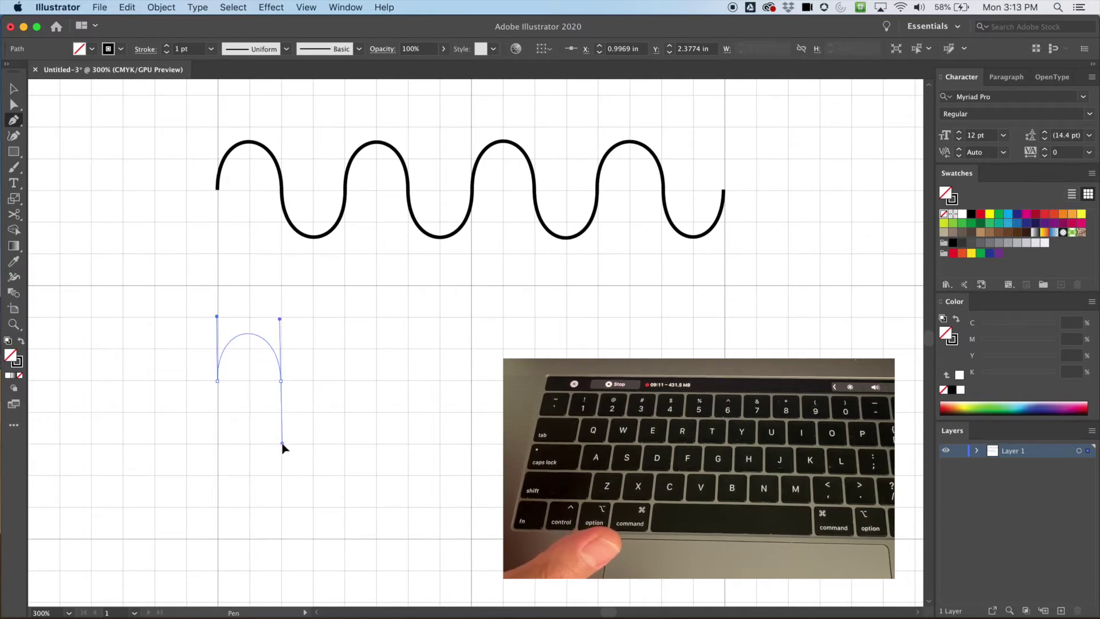
drag(284, 447, 286, 324)
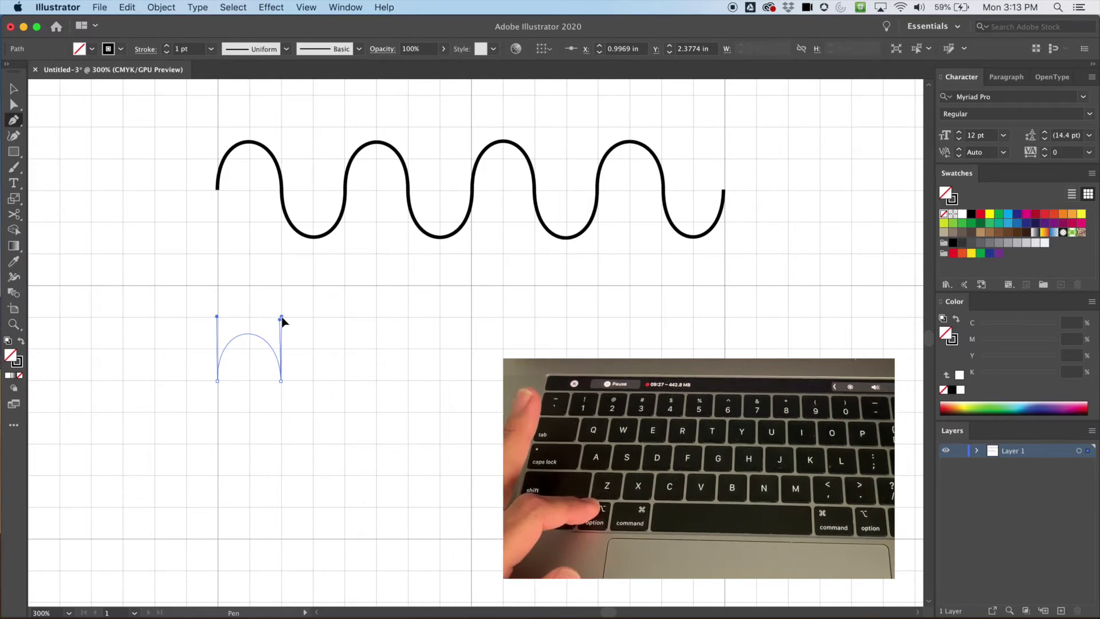
drag(282, 319, 281, 319)
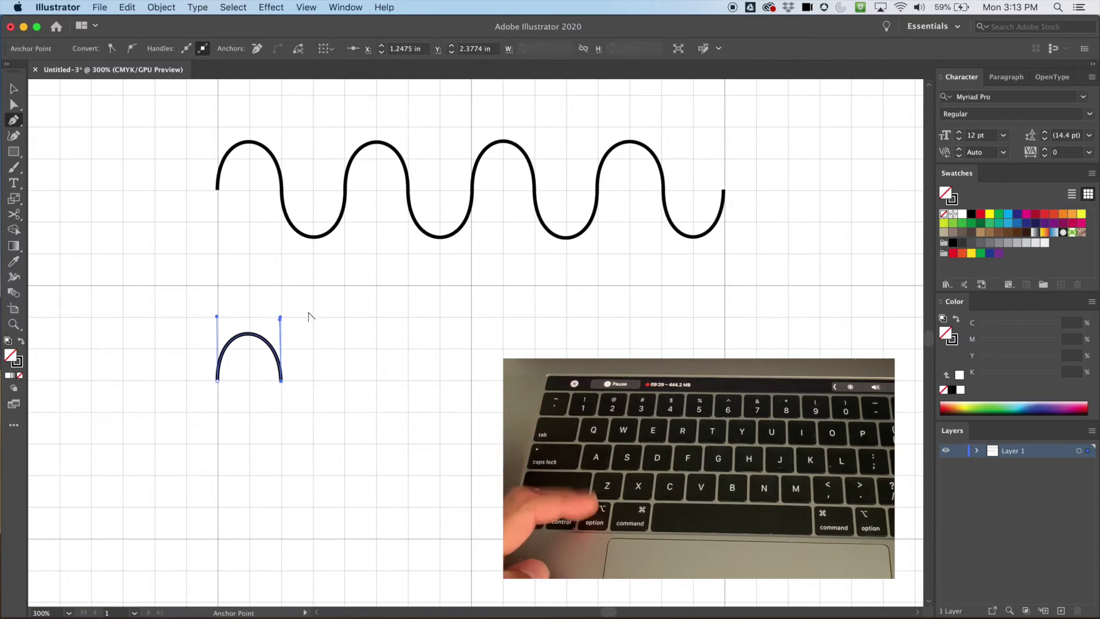
key(alt)
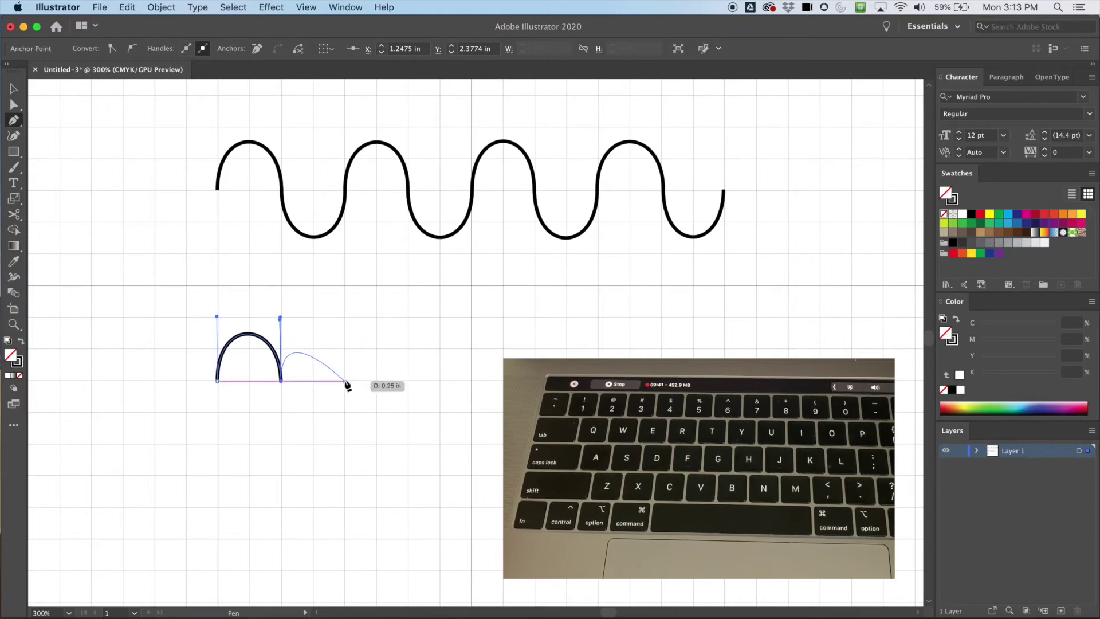
Add the next grid anchor and point its outgoing handle upward to form the second arch
drag(343, 381, 345, 438)
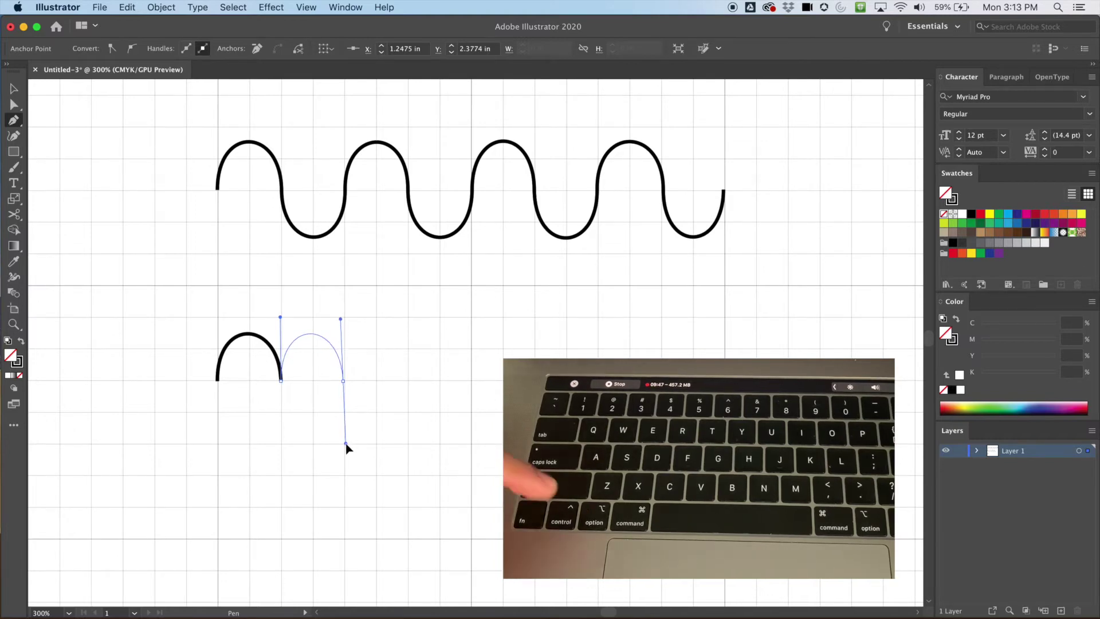
drag(346, 448, 344, 448)
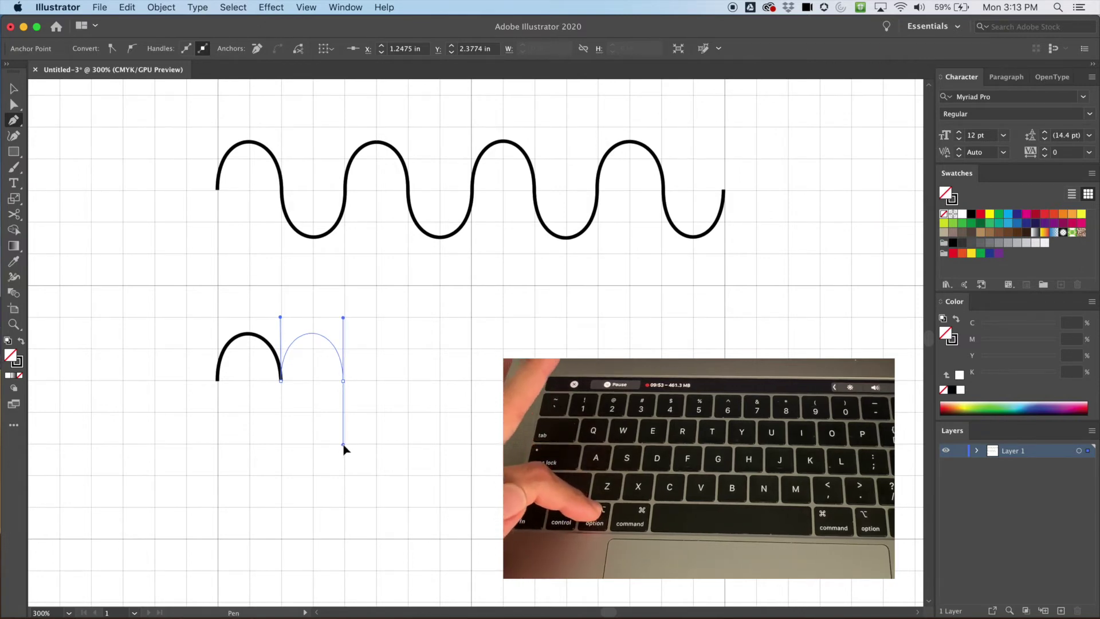
drag(346, 445, 353, 439)
drag(384, 391, 343, 318)
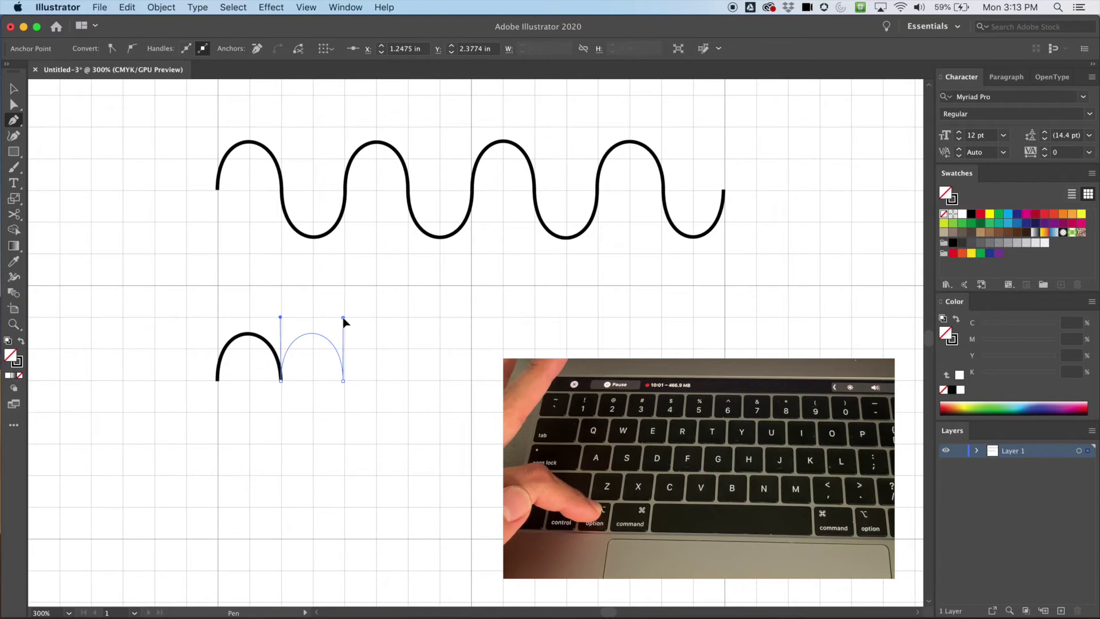
drag(343, 319, 343, 318)
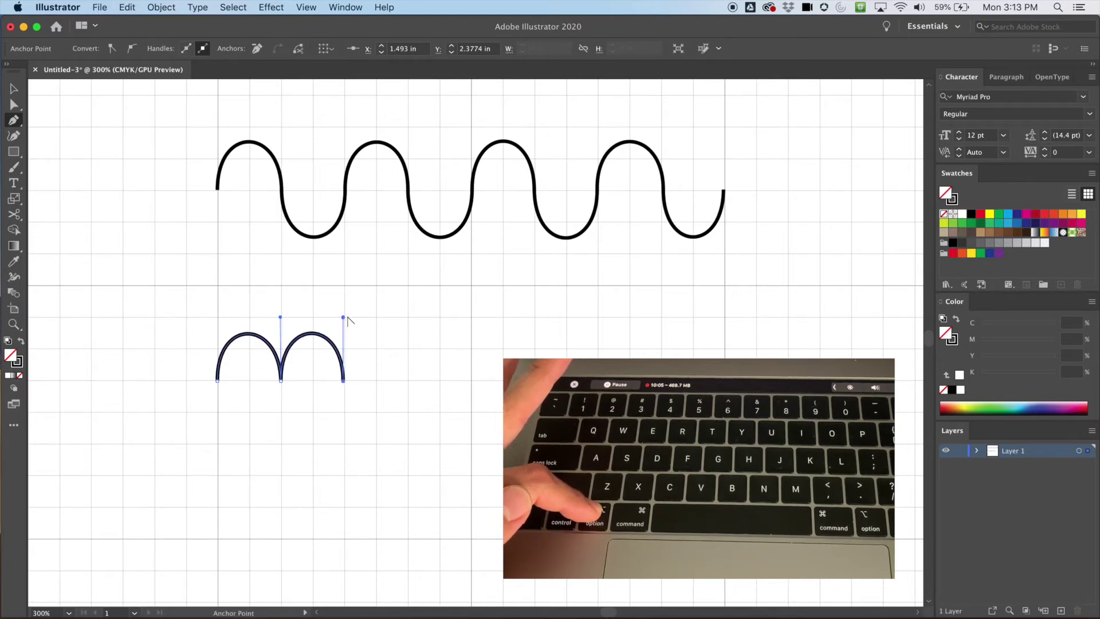
Draw the third arch and place the anchor that ends the fourth arch
drag(348, 317, 347, 318)
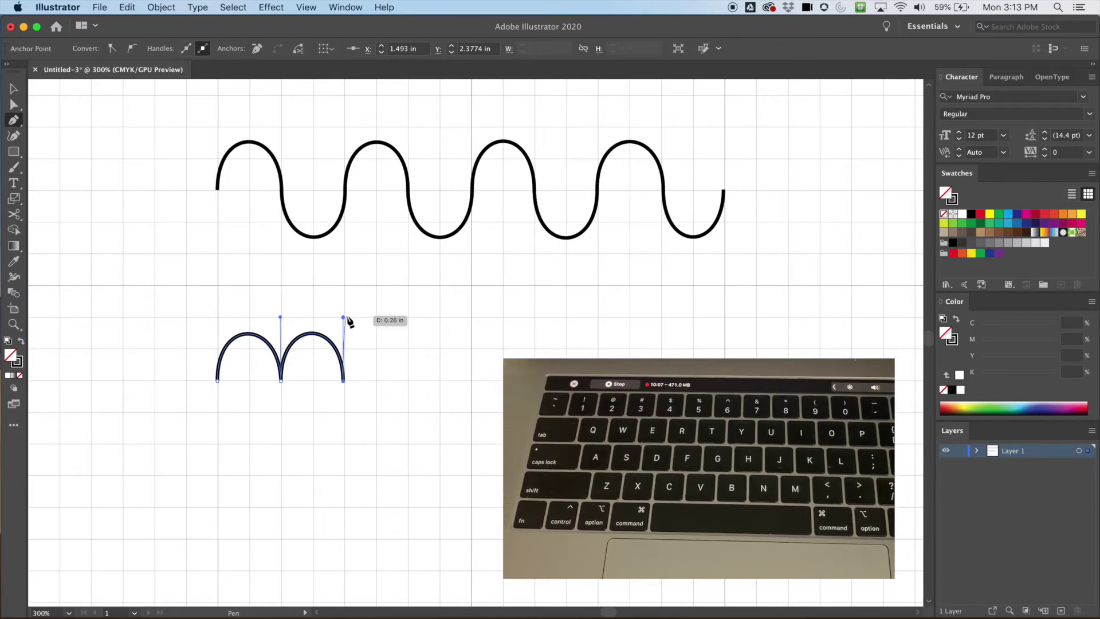
drag(408, 380, 408, 447)
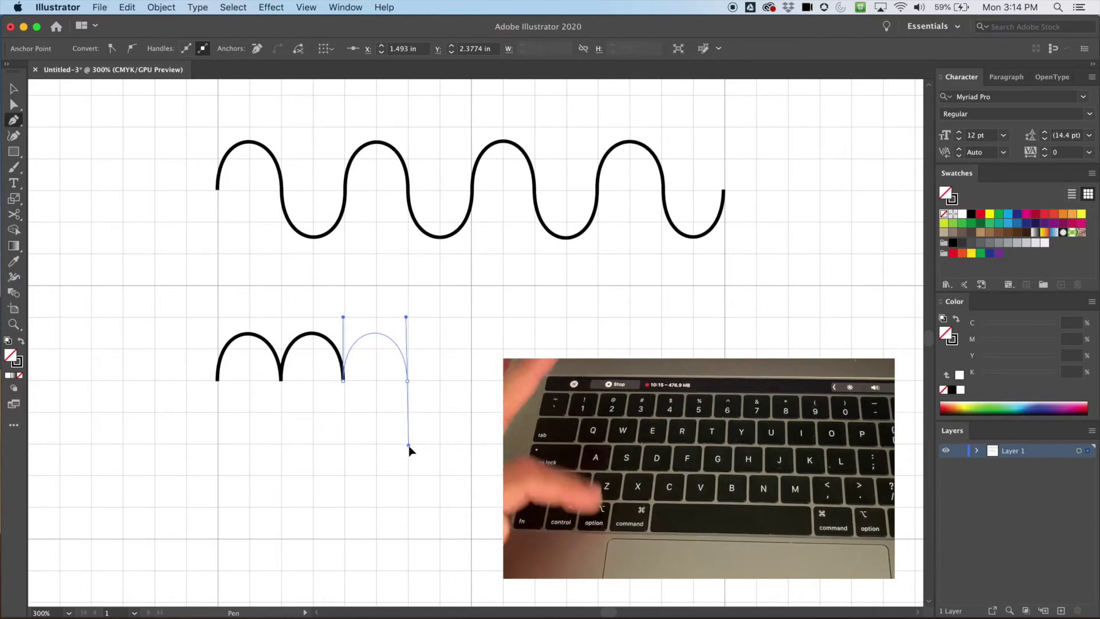
mouse_move(409, 447)
mouse_down()
mouse_move(424, 446)
mouse_move(447, 420)
mouse_move(462, 353)
mouse_move(432, 317)
mouse_move(407, 316)
mouse_up()
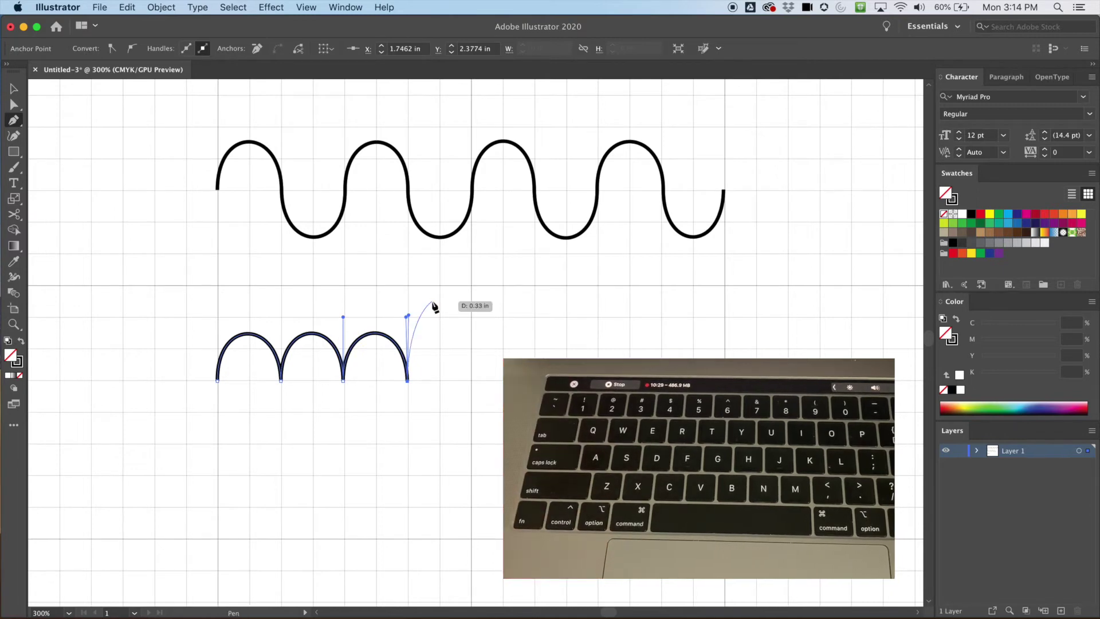
drag(471, 381, 471, 322)
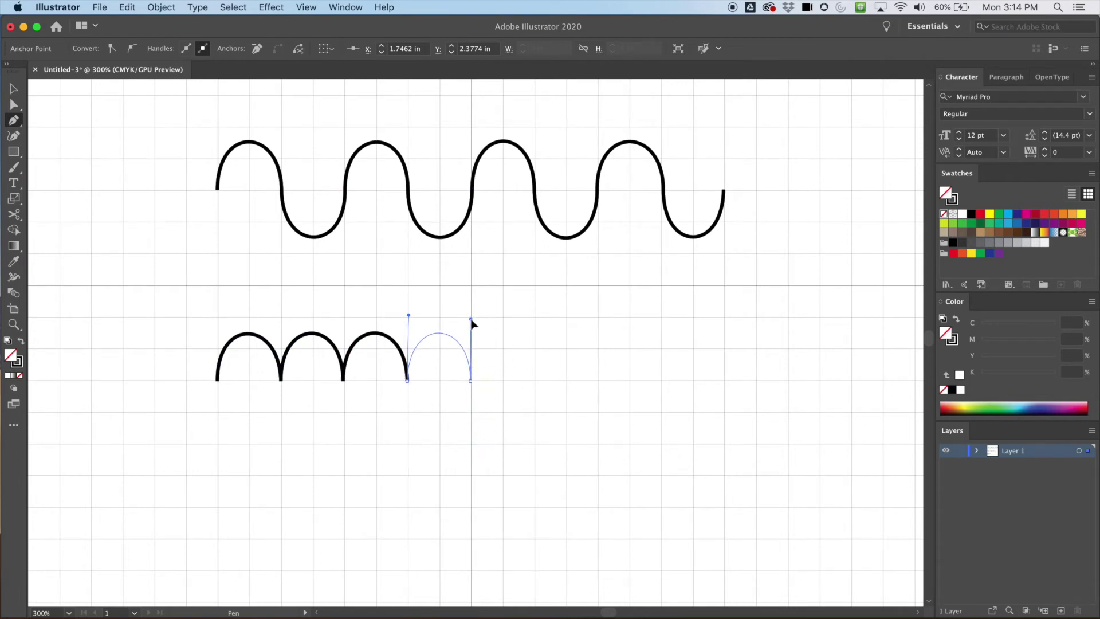
Add arches five through eight at each baseline intersection, ending below the sine wave's right end
drag(533, 380, 533, 319)
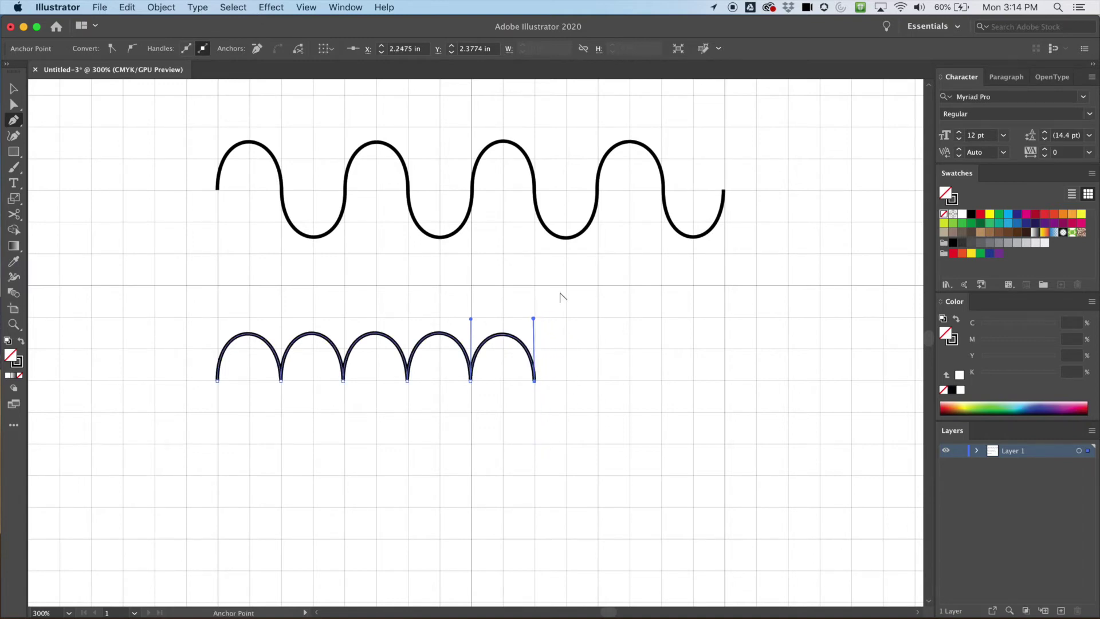
drag(597, 380, 599, 445)
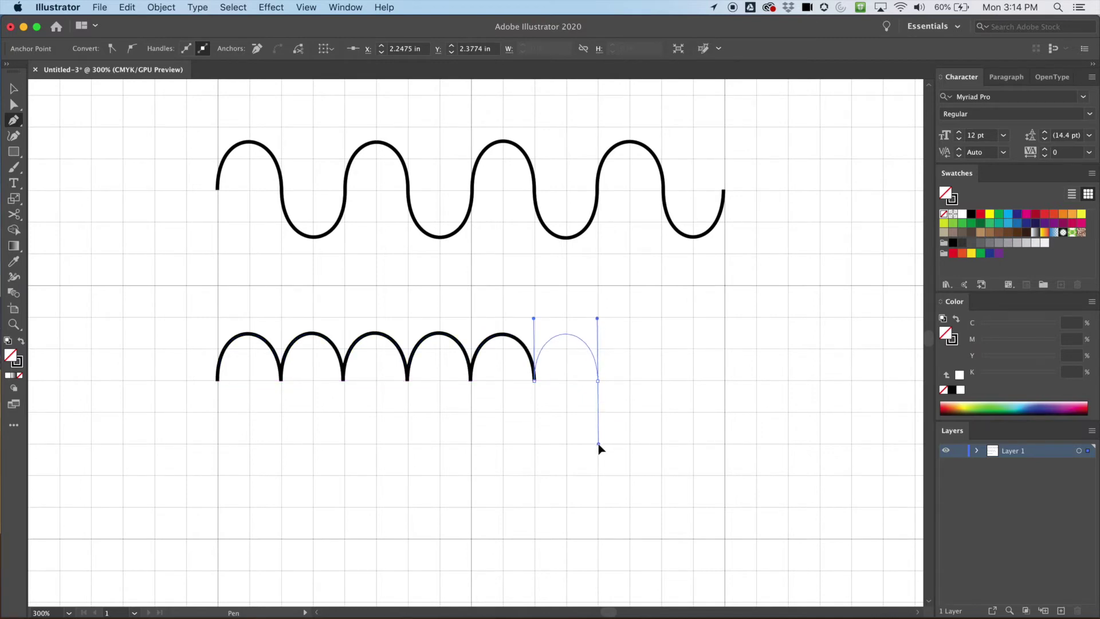
drag(599, 444, 599, 319)
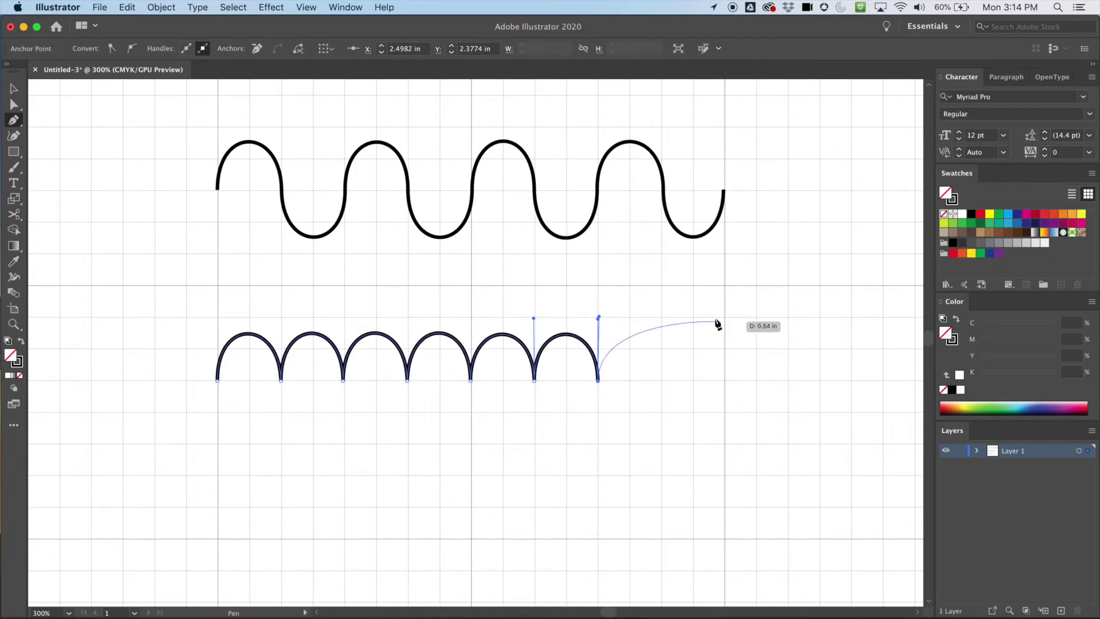
drag(661, 380, 660, 315)
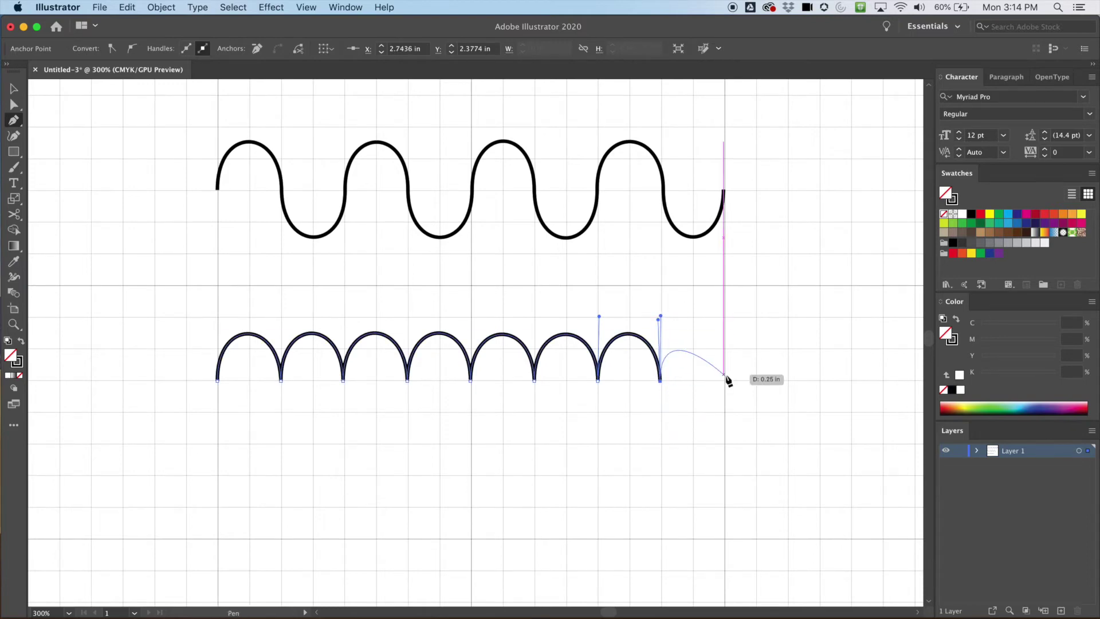
drag(724, 381, 743, 427)
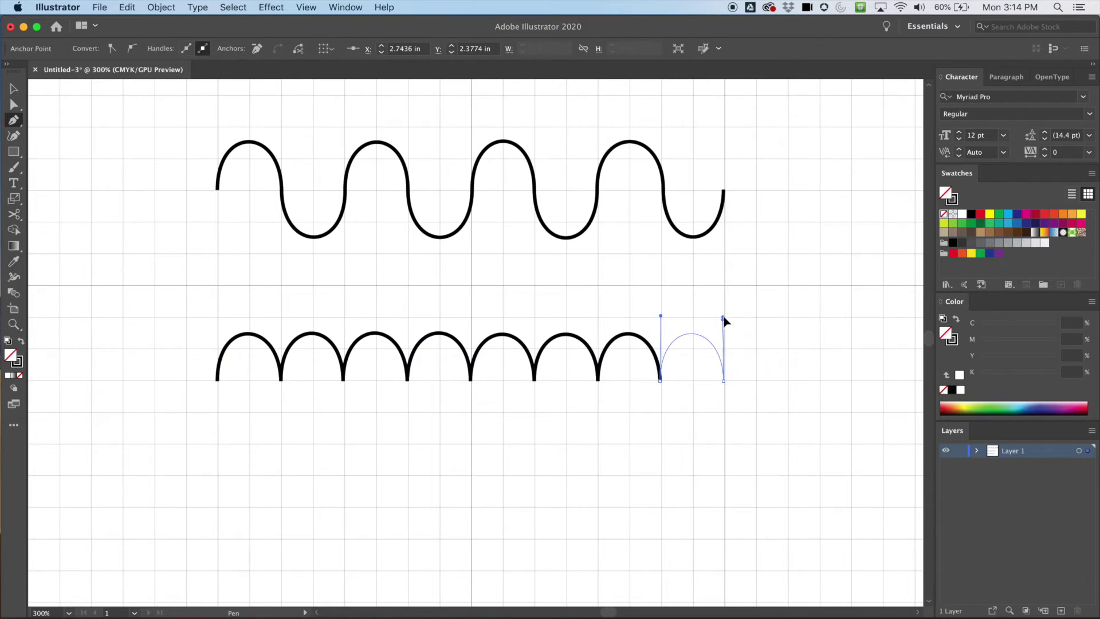
drag(723, 321, 723, 321)
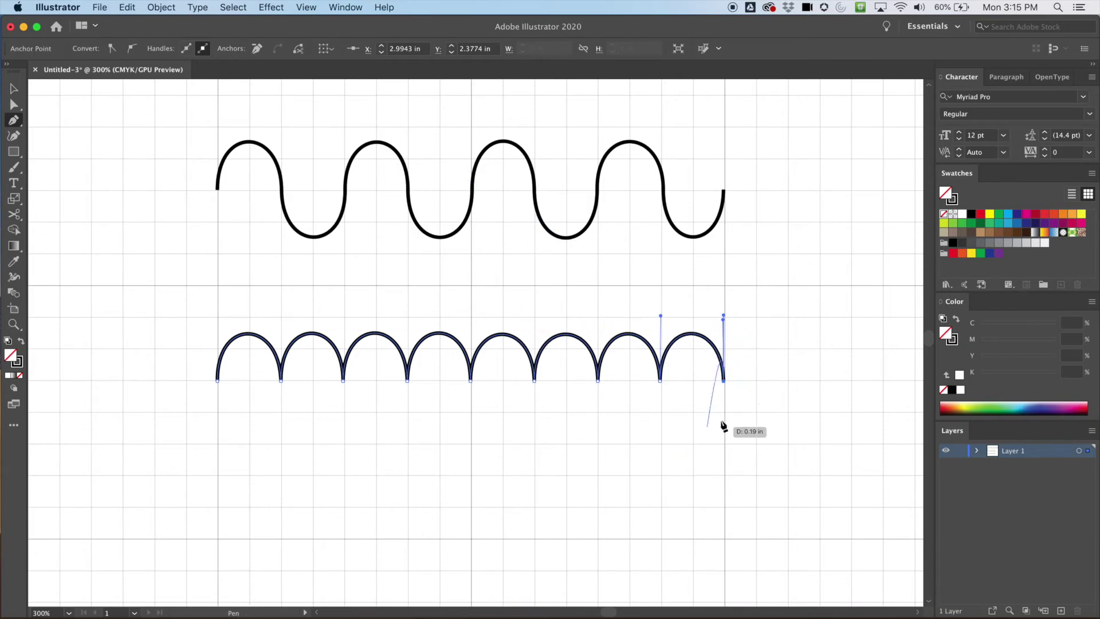
Deselect the scalloped wave and pan up to expose empty grid below both waves
key(v)
click(512, 293)
drag(350, 466, 423, 408)
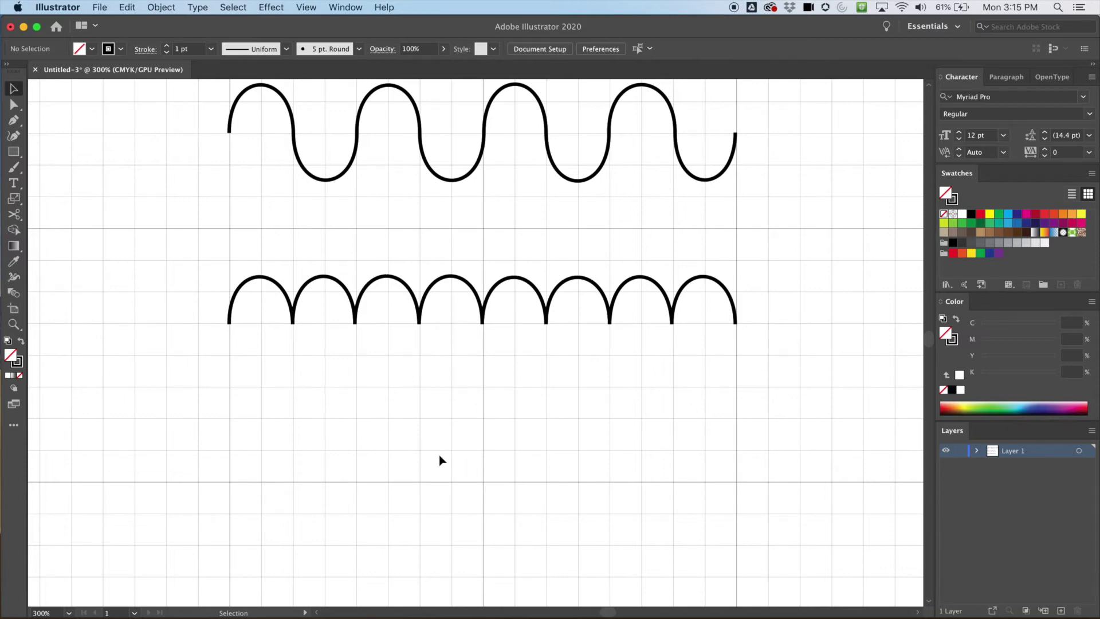
key(p)
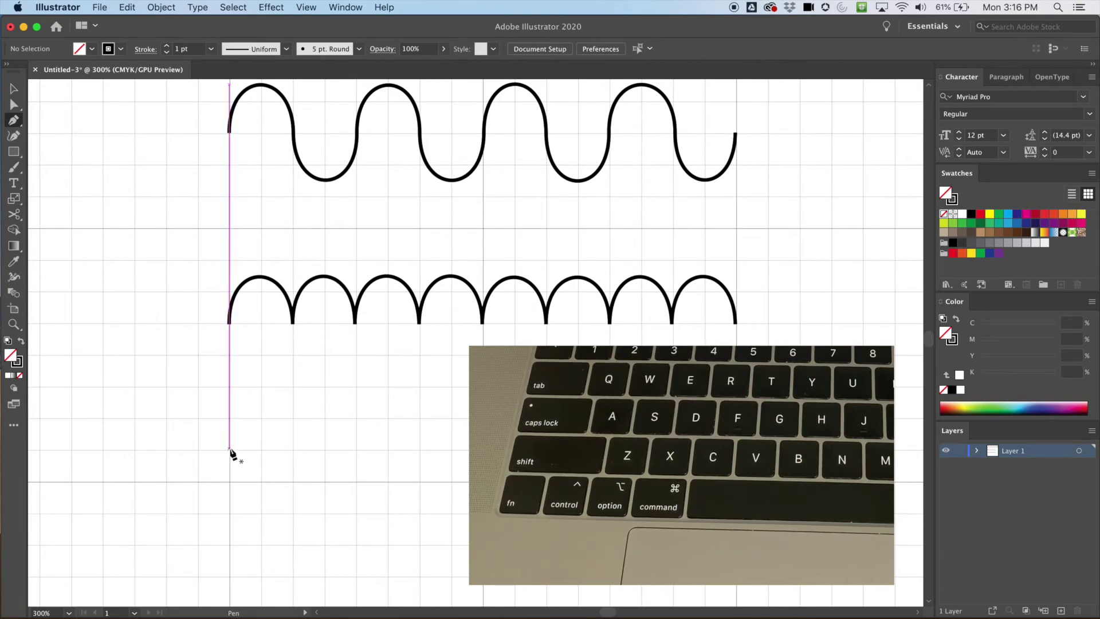
Draw a one-square flat baseline stretch, then a rounded hump ending in a corner anchor
click(229, 450)
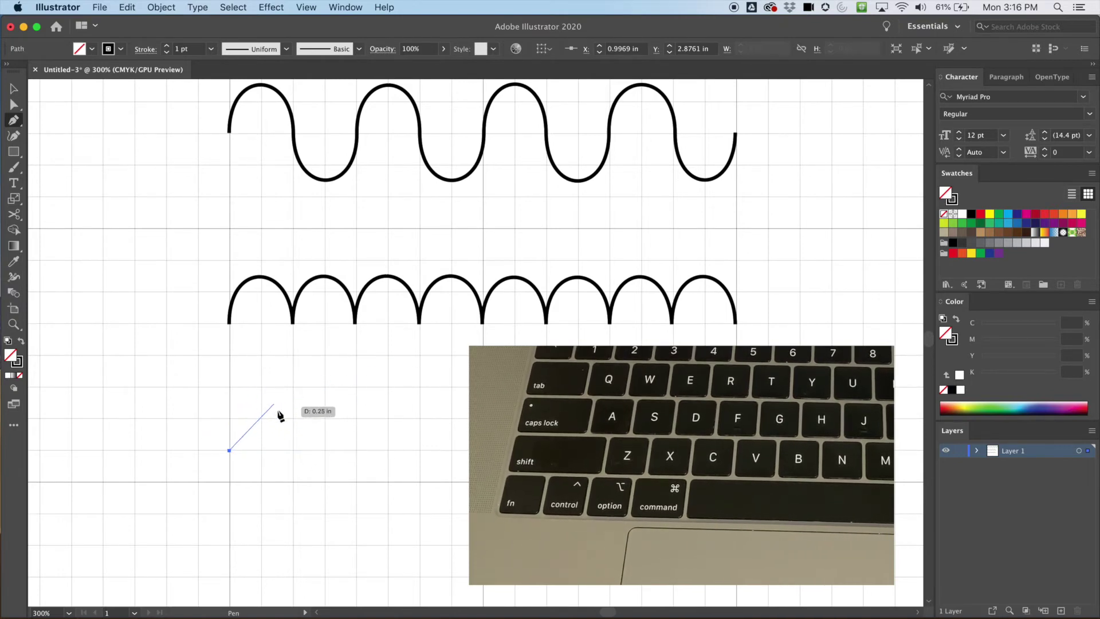
shift+click(293, 450)
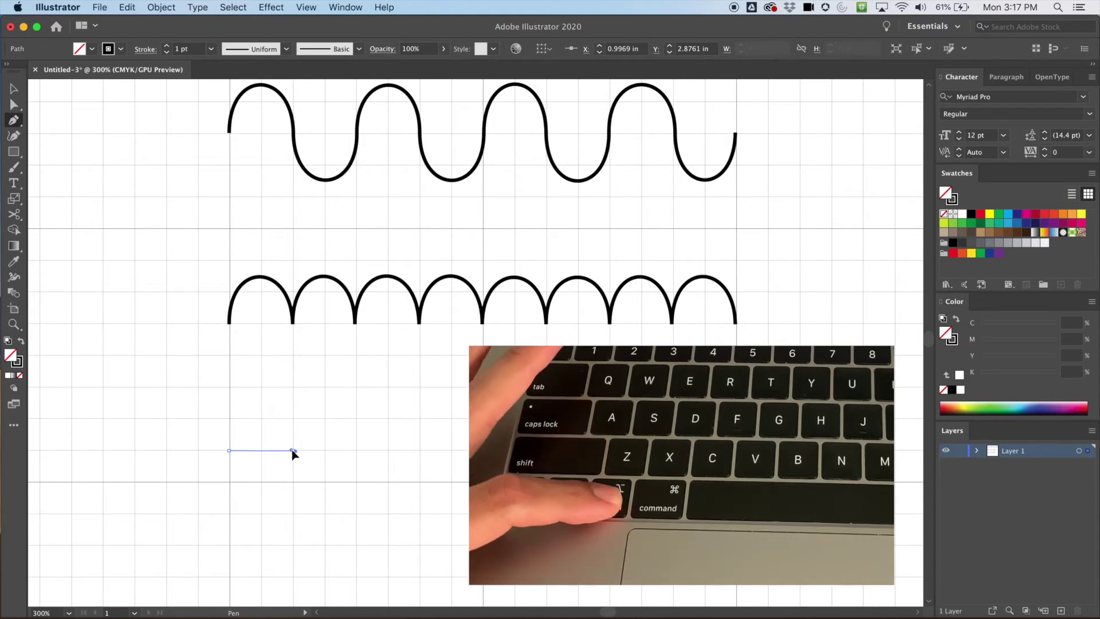
drag(293, 450, 292, 433)
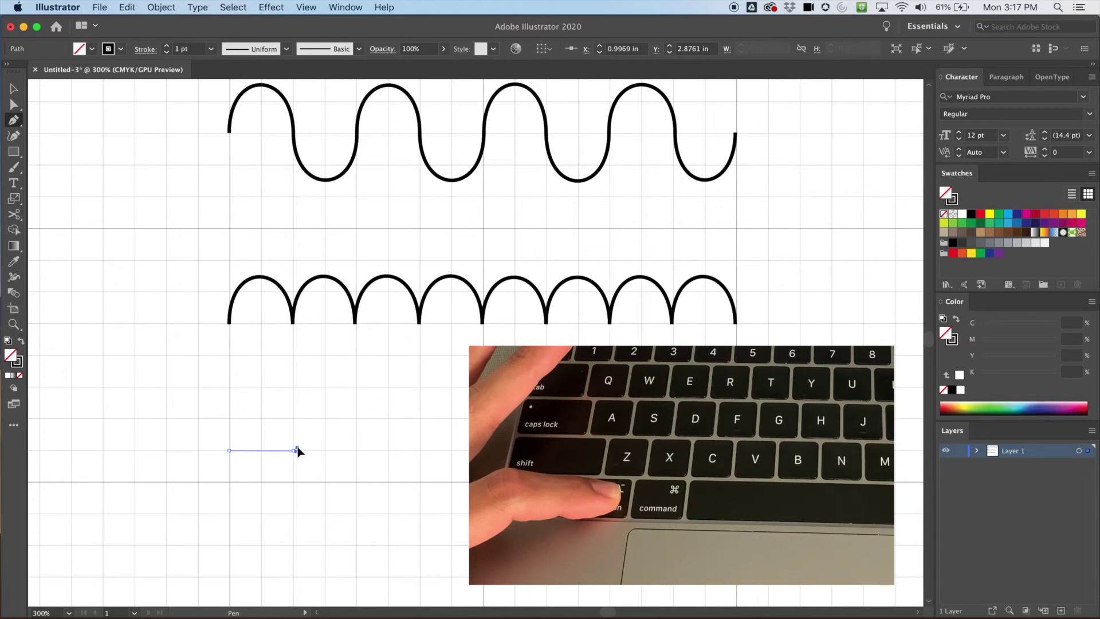
mouse_move(295, 392)
mouse_down()
mouse_move(266, 398)
mouse_move(283, 376)
mouse_move(250, 412)
mouse_move(301, 387)
mouse_move(285, 405)
mouse_move(294, 387)
mouse_up()
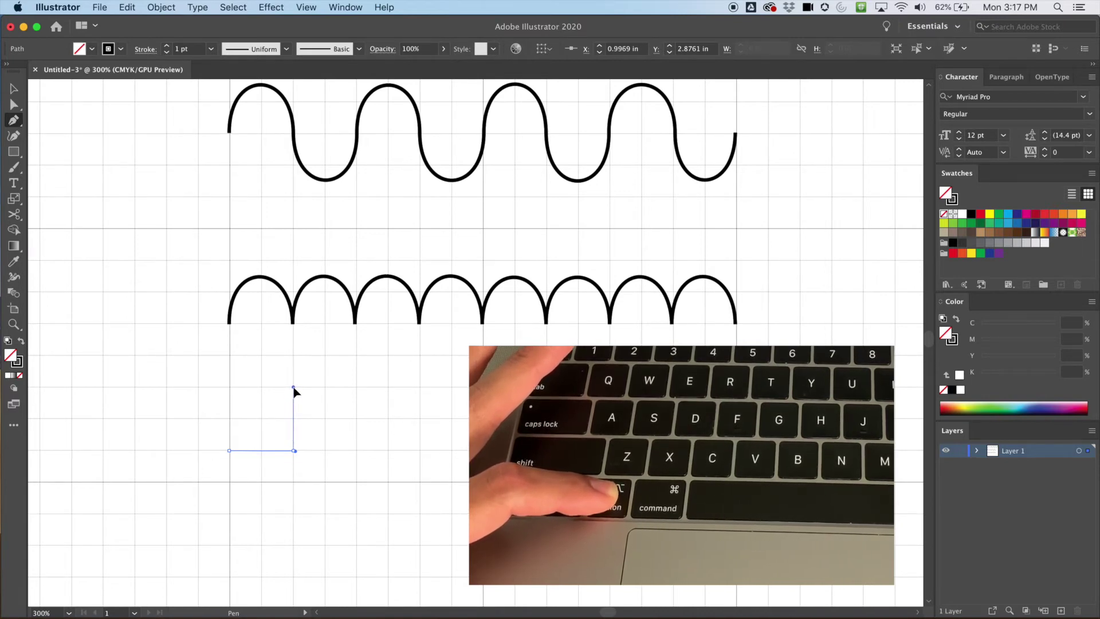
drag(293, 387, 294, 388)
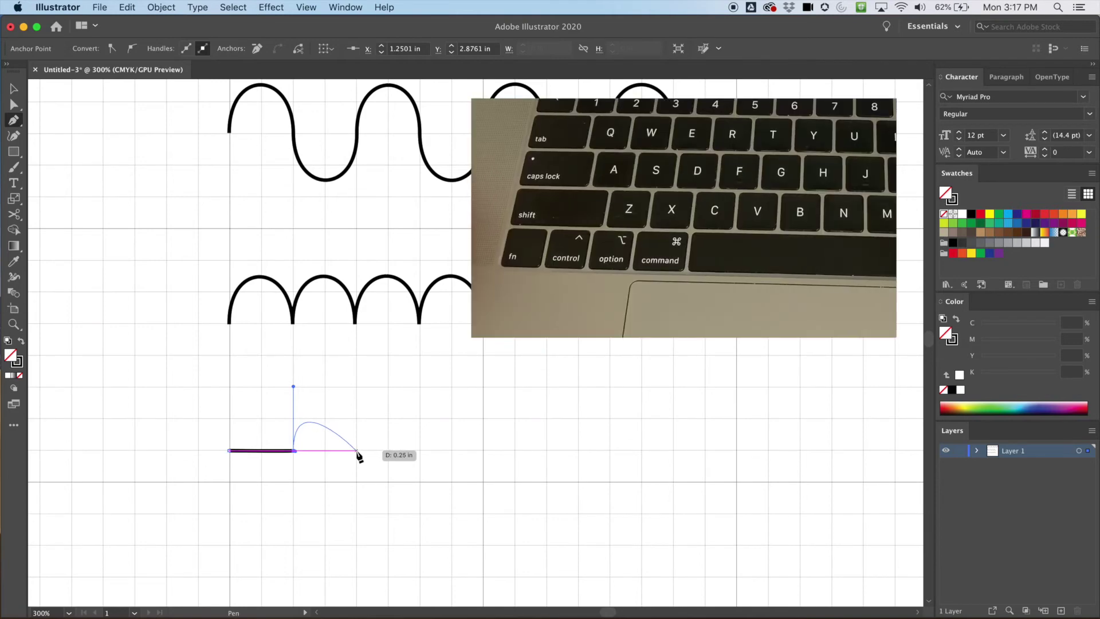
drag(356, 451, 356, 514)
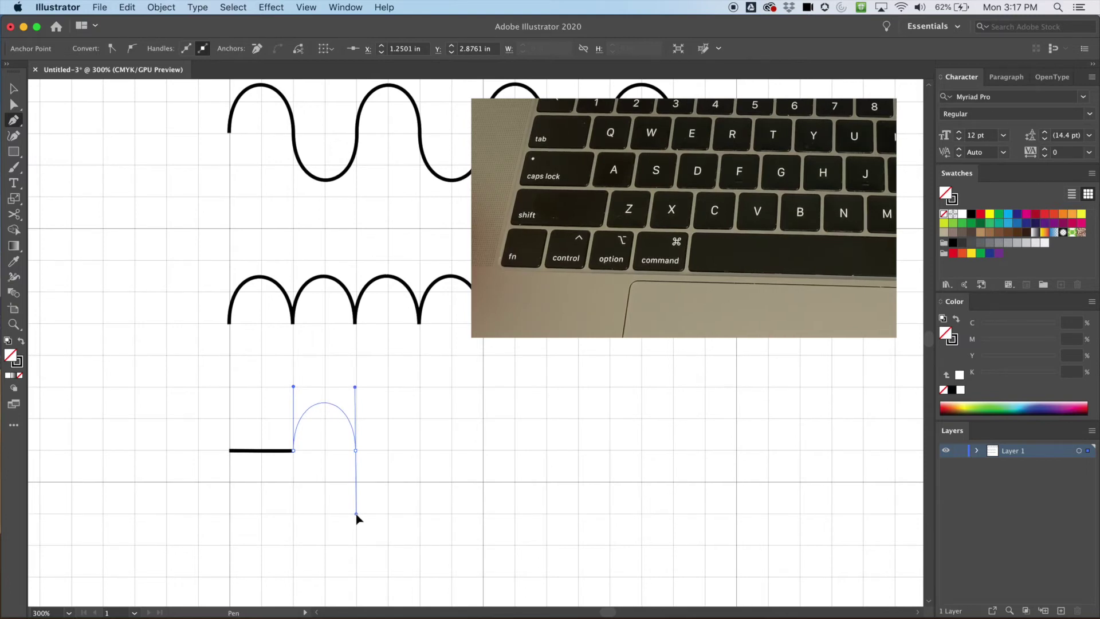
drag(357, 515, 357, 459)
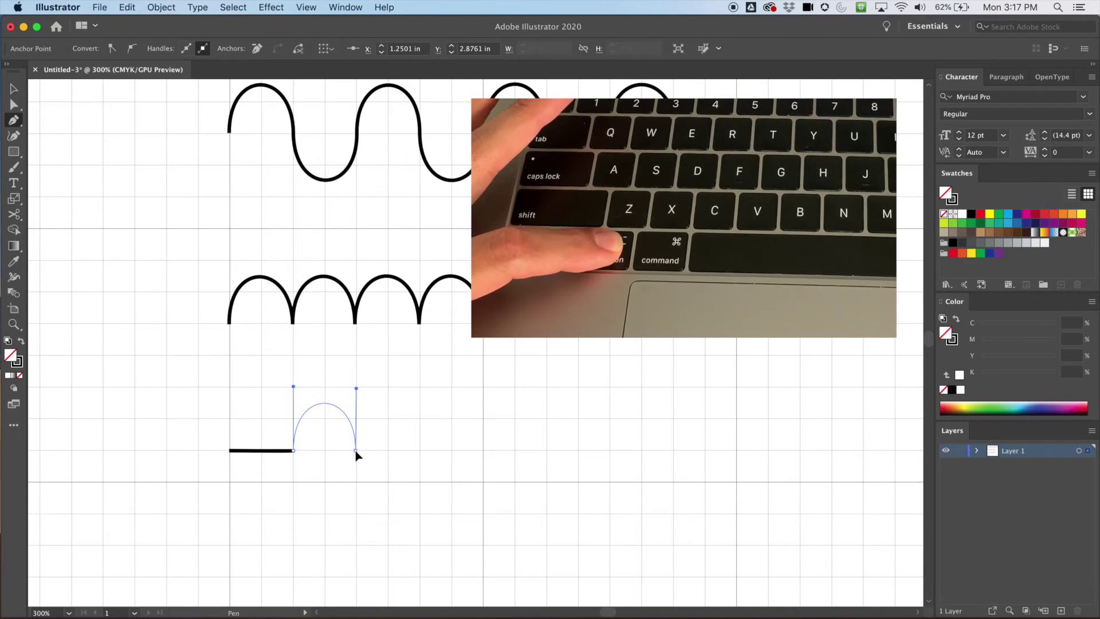
drag(356, 456, 358, 453)
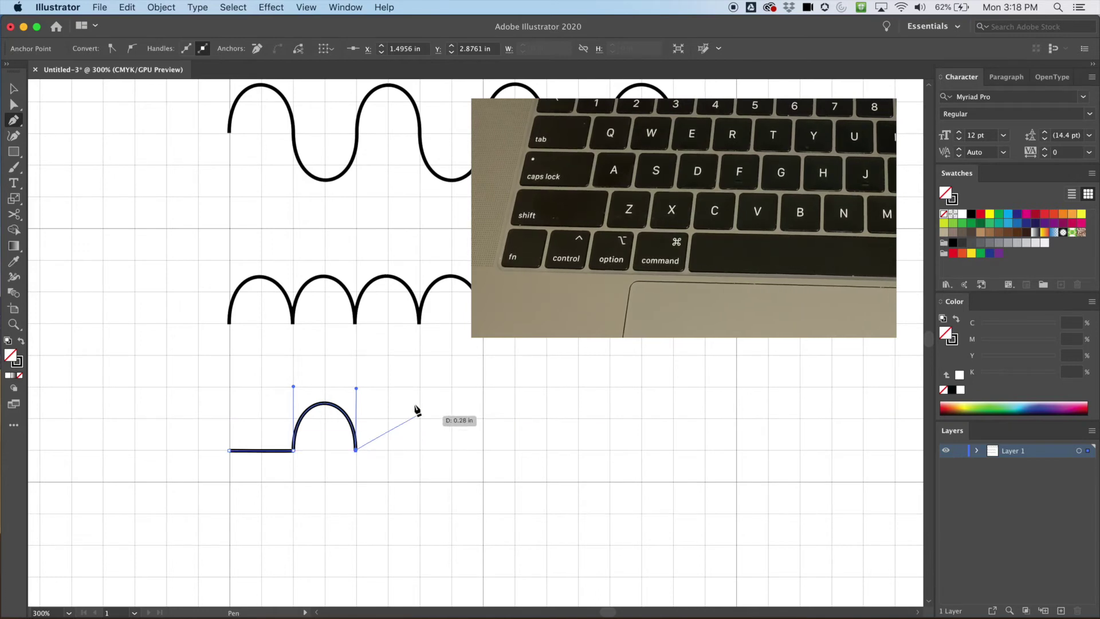
Add a second flat stretch and second rounded hump, then start the next flat stretch
super+click(421, 454)
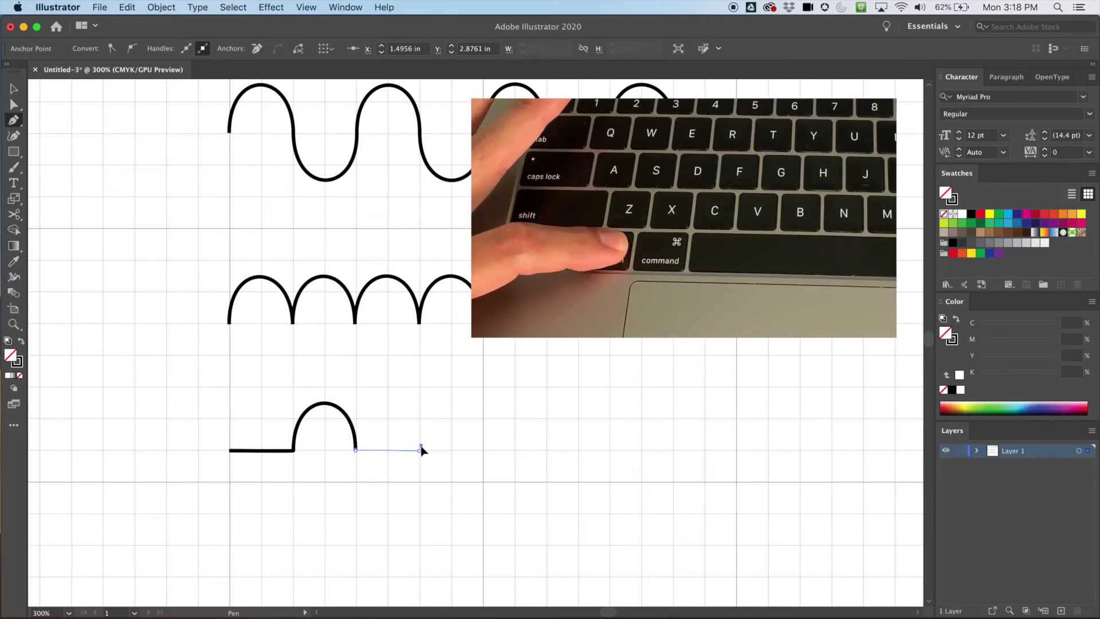
drag(408, 376, 420, 387)
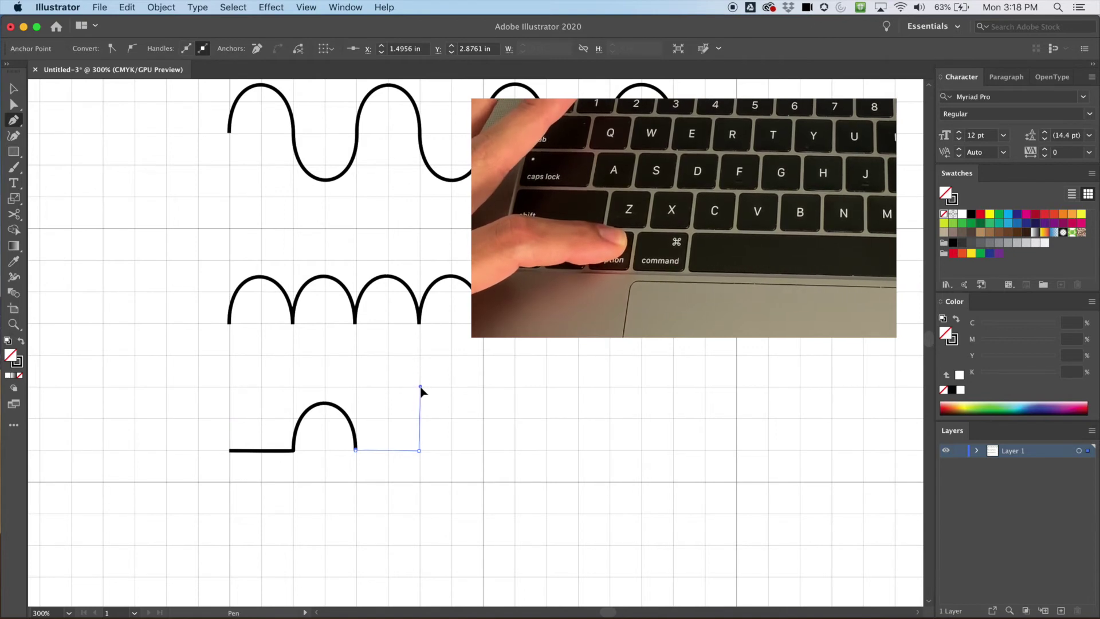
super+click(420, 387)
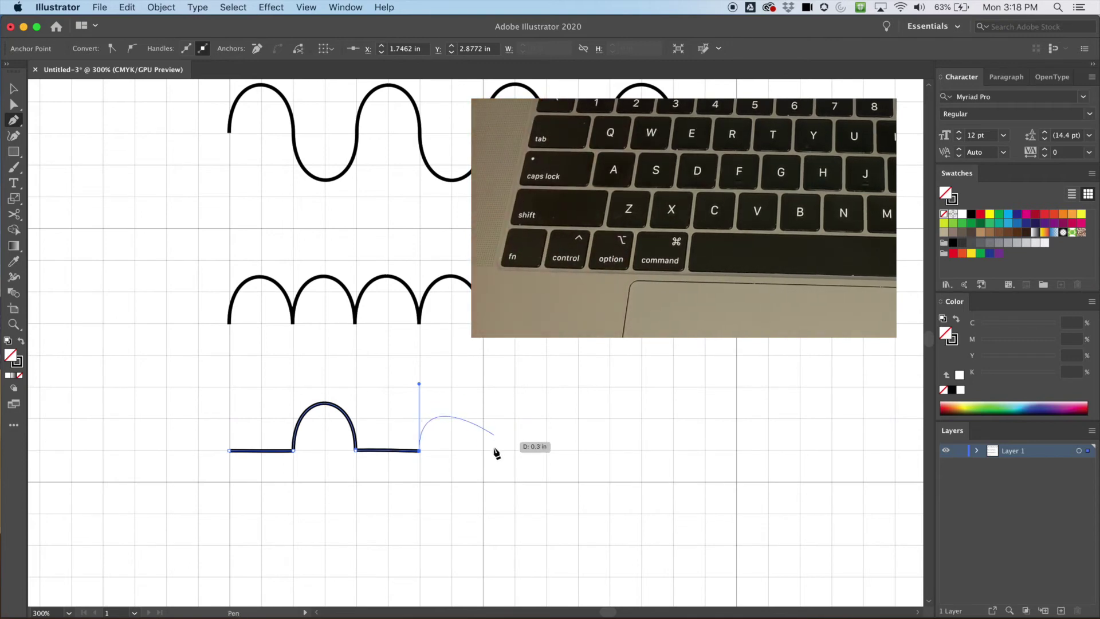
drag(483, 451, 484, 513)
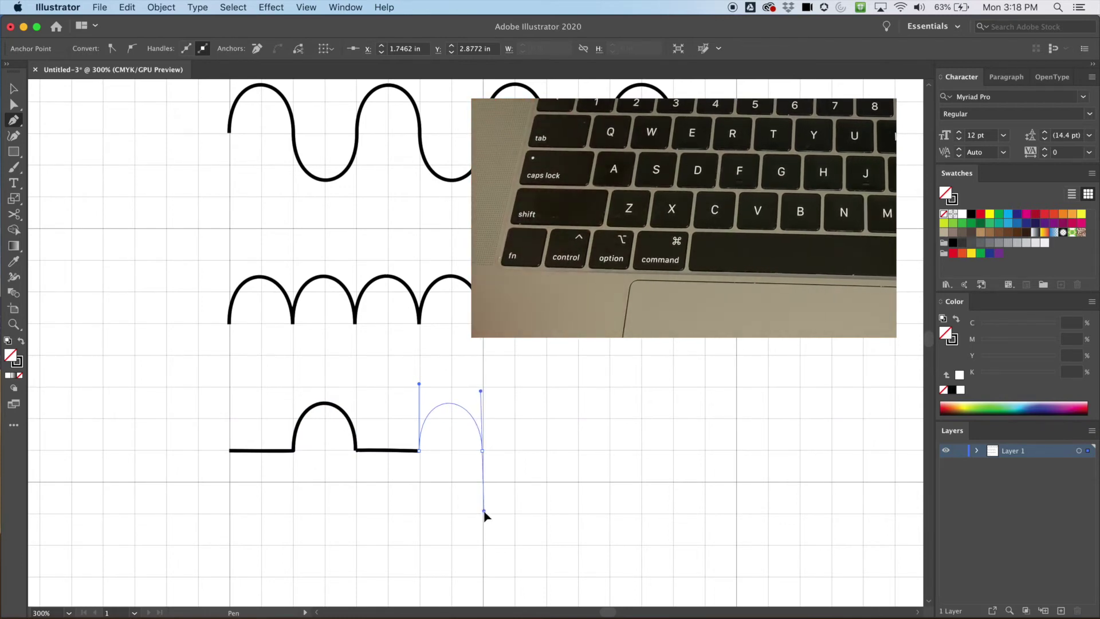
drag(484, 514, 493, 501)
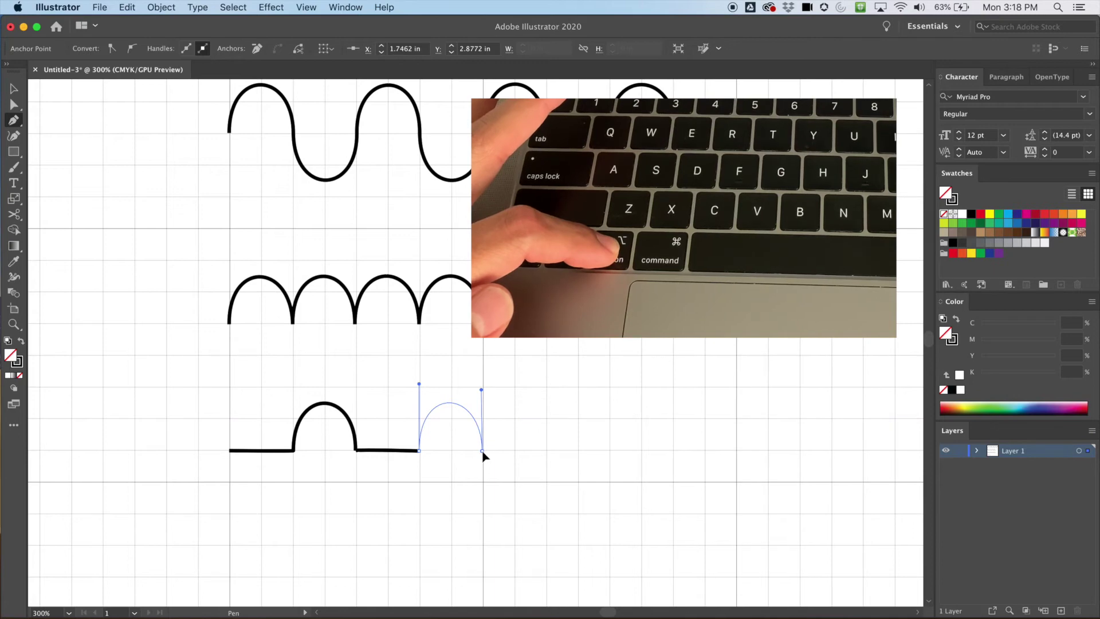
drag(484, 457, 484, 456)
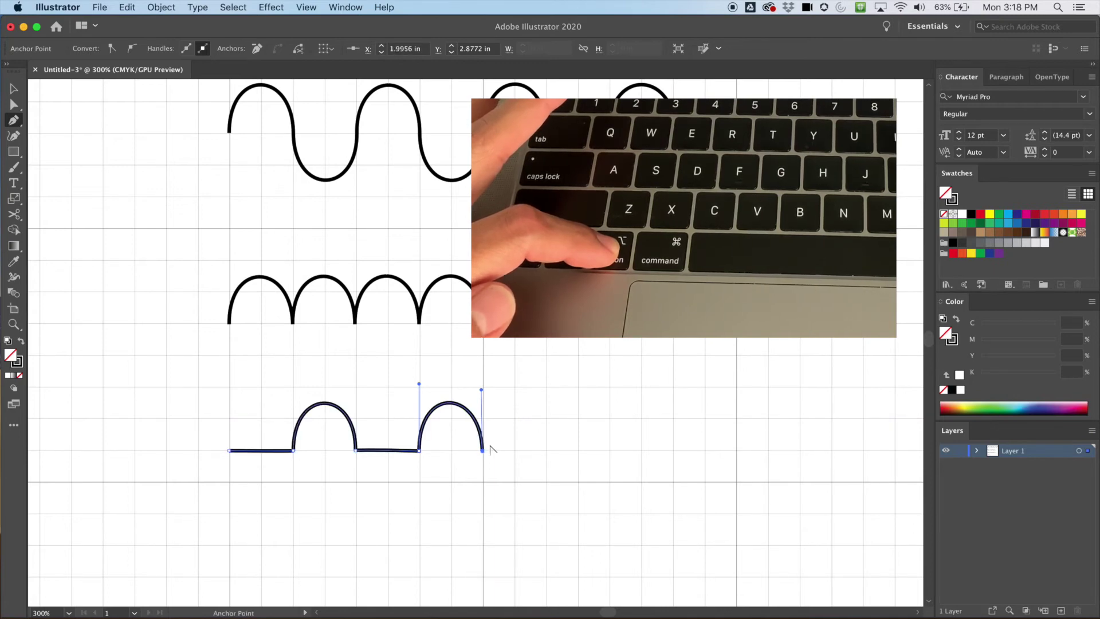
super+click(546, 450)
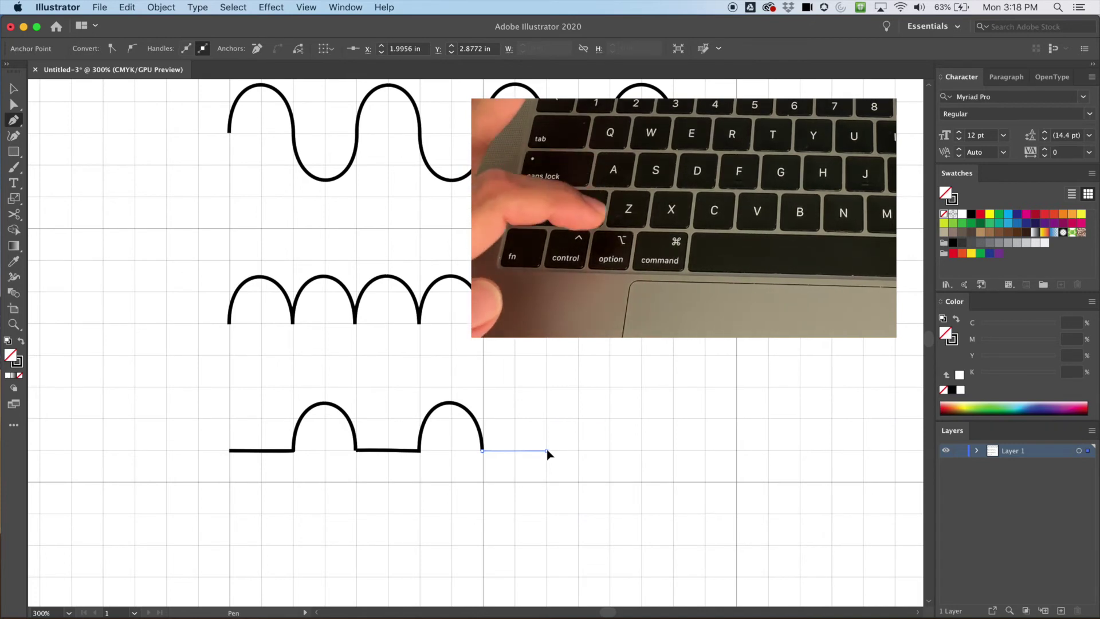
Draw the third rounded hump, breaking its handle so it meets the baseline in a corner
drag(547, 450, 554, 430)
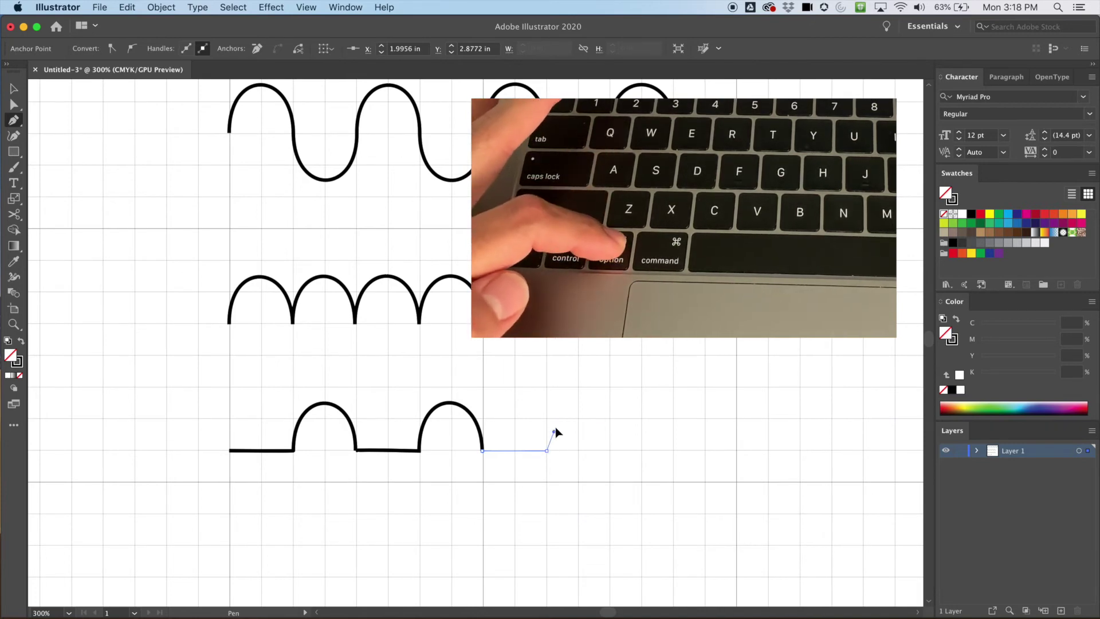
drag(562, 389, 533, 397)
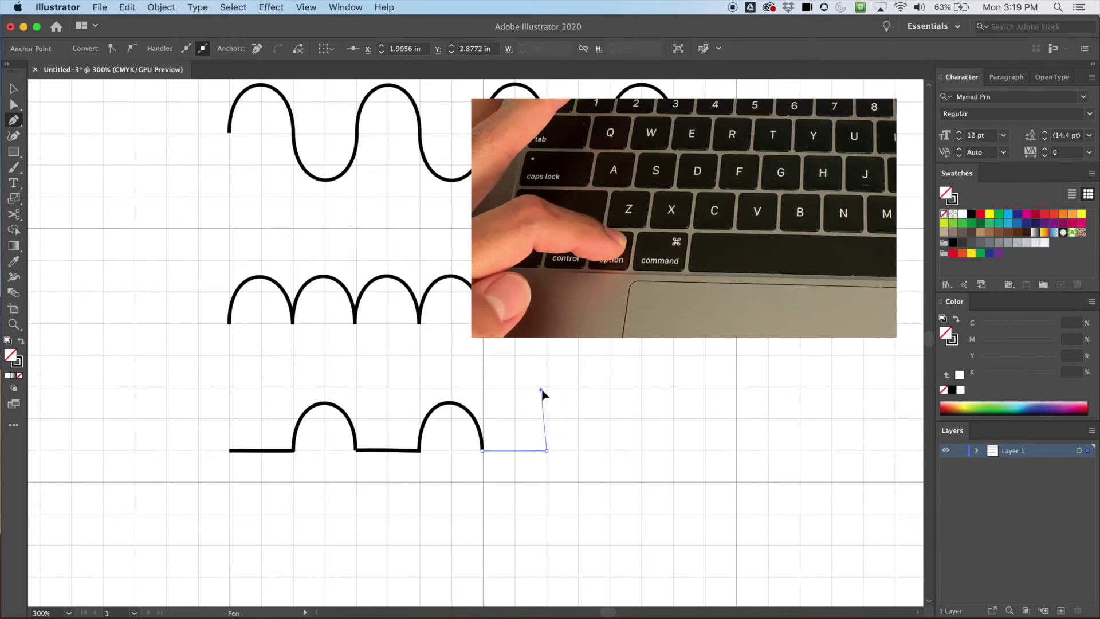
drag(547, 390, 545, 387)
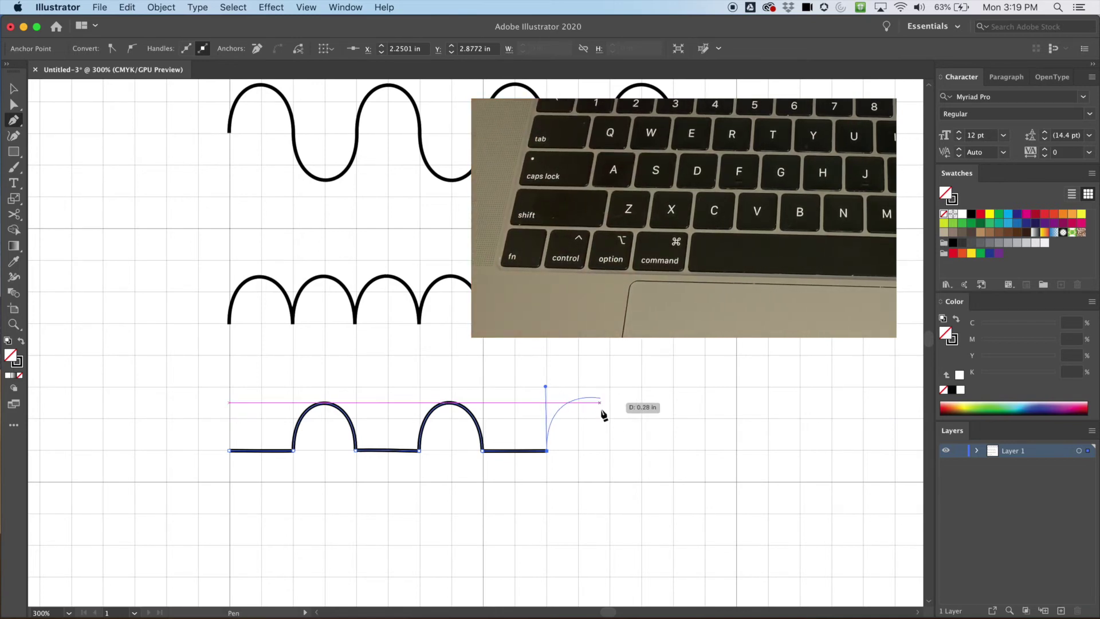
drag(609, 450, 611, 503)
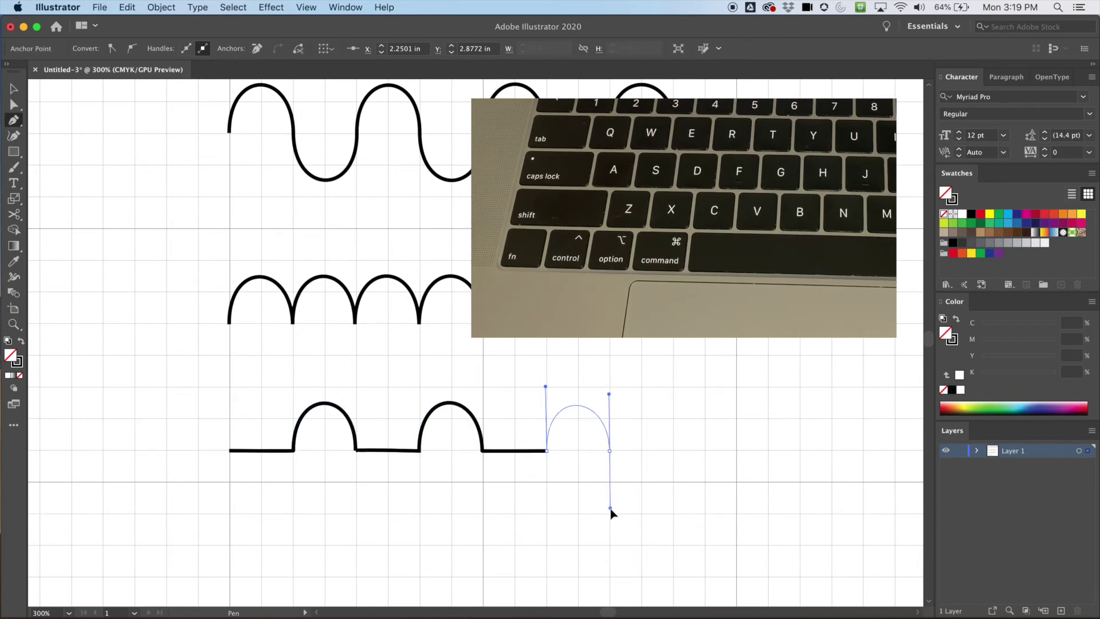
drag(610, 514, 620, 450)
key(alt)
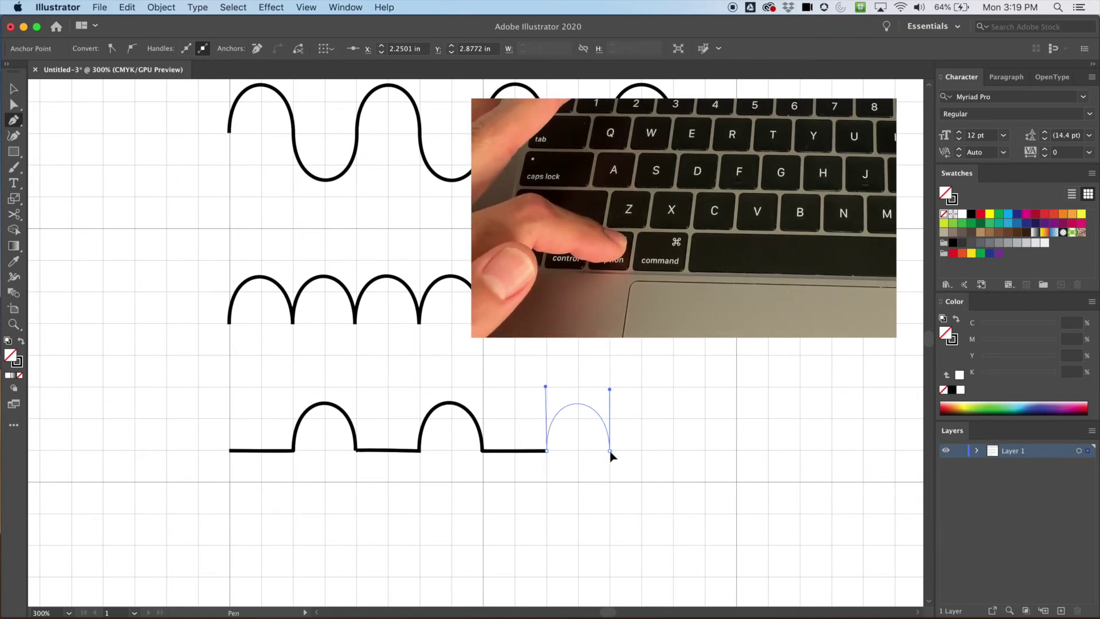
drag(612, 456, 612, 455)
Add a flat stretch, the fourth hump, and a final flat baseline tail, undoing one mistaken curve
click(673, 451)
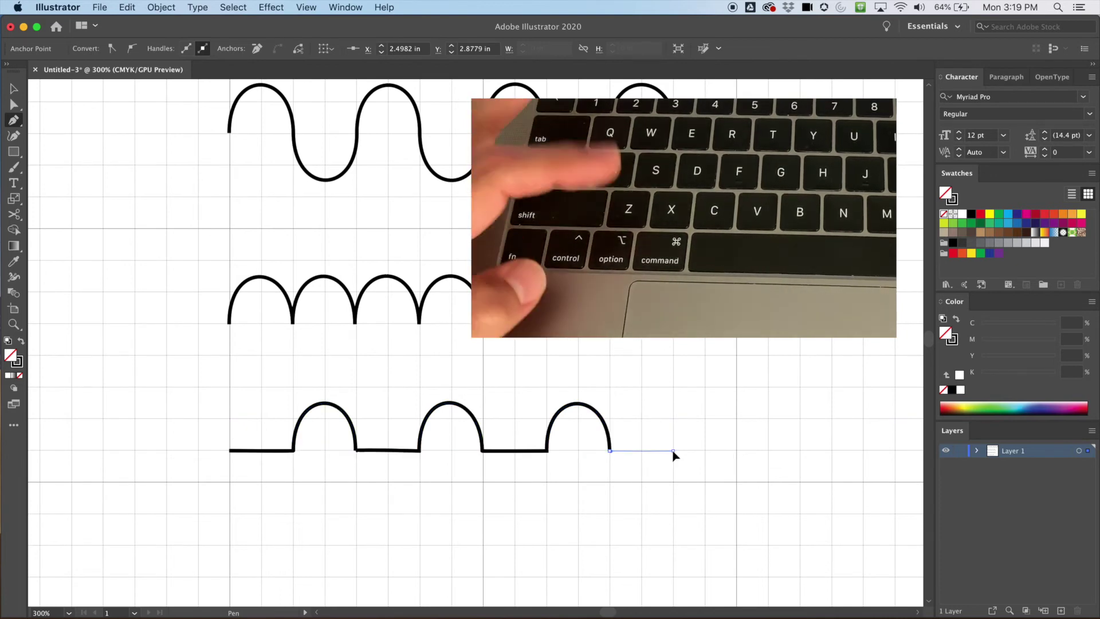
drag(674, 453, 645, 496)
key(cmd+z)
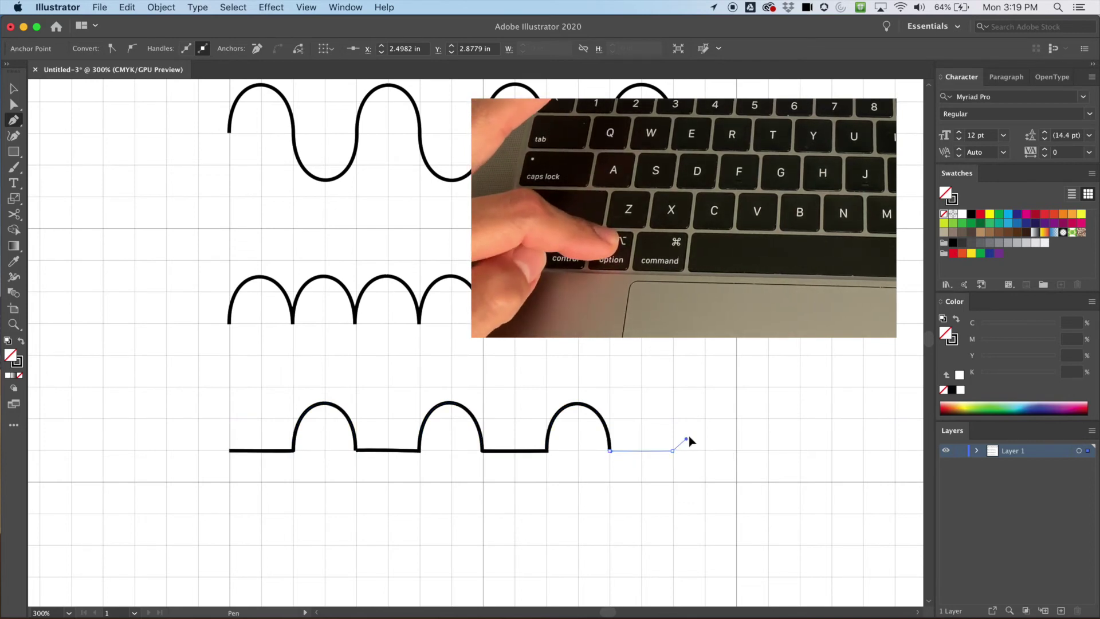
drag(674, 391, 674, 389)
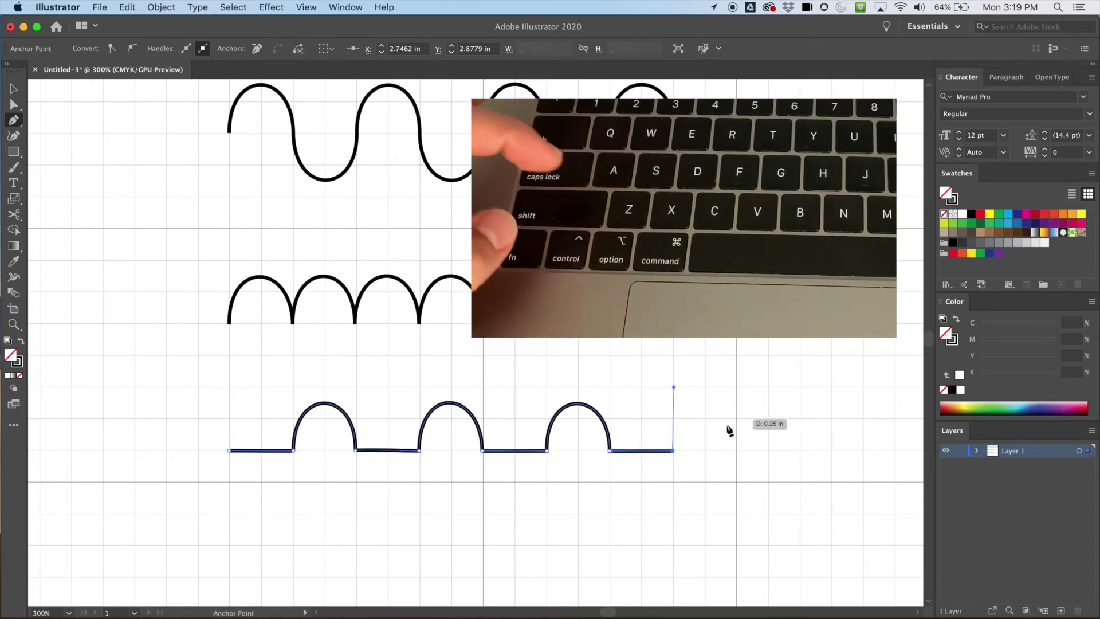
drag(736, 450, 736, 511)
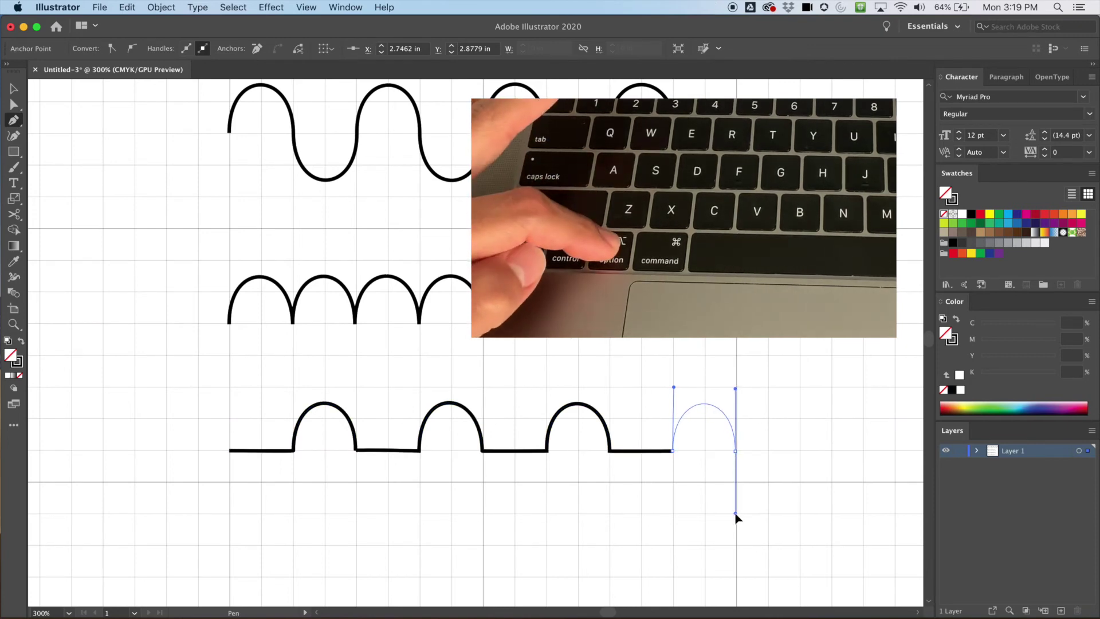
drag(736, 455, 737, 454)
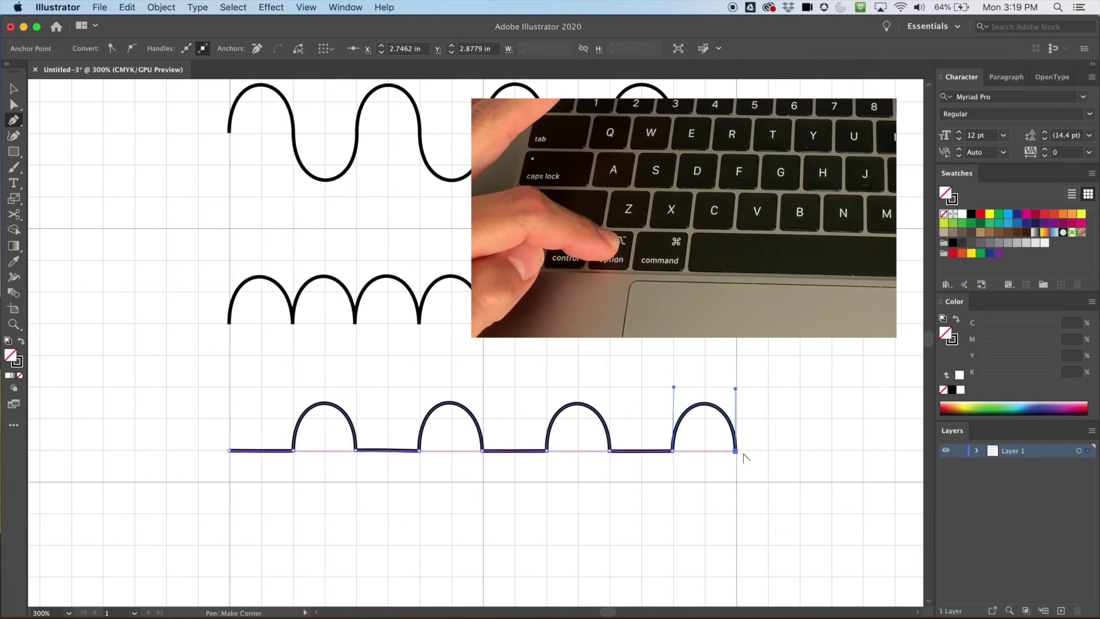
click(800, 450)
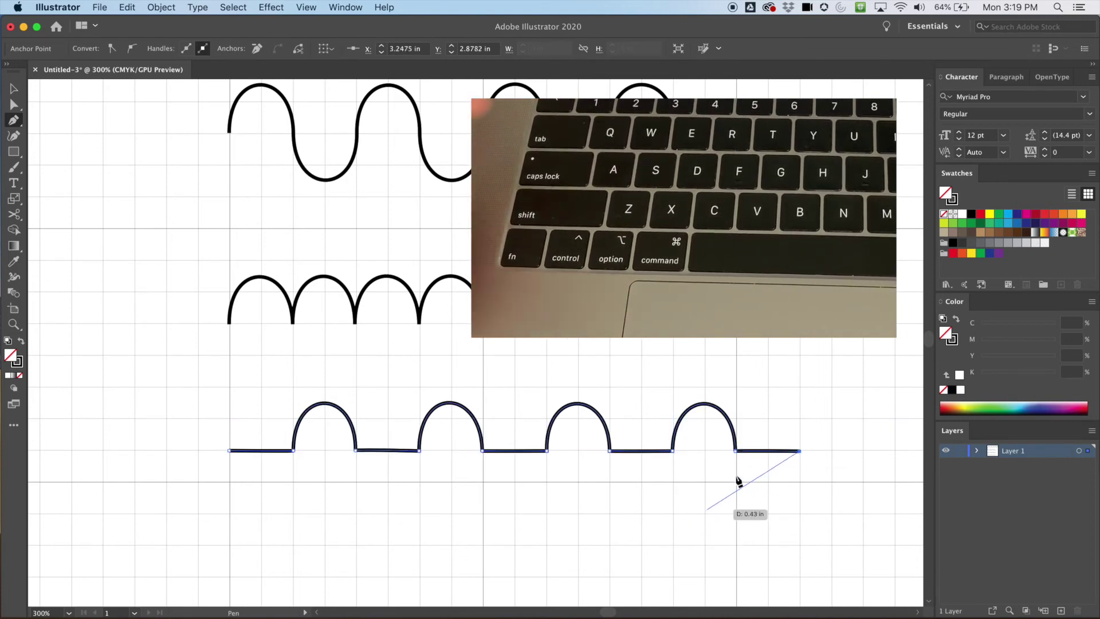
Select the bottom wave path for anchor editing with Direct Selection
key(v)
click(776, 372)
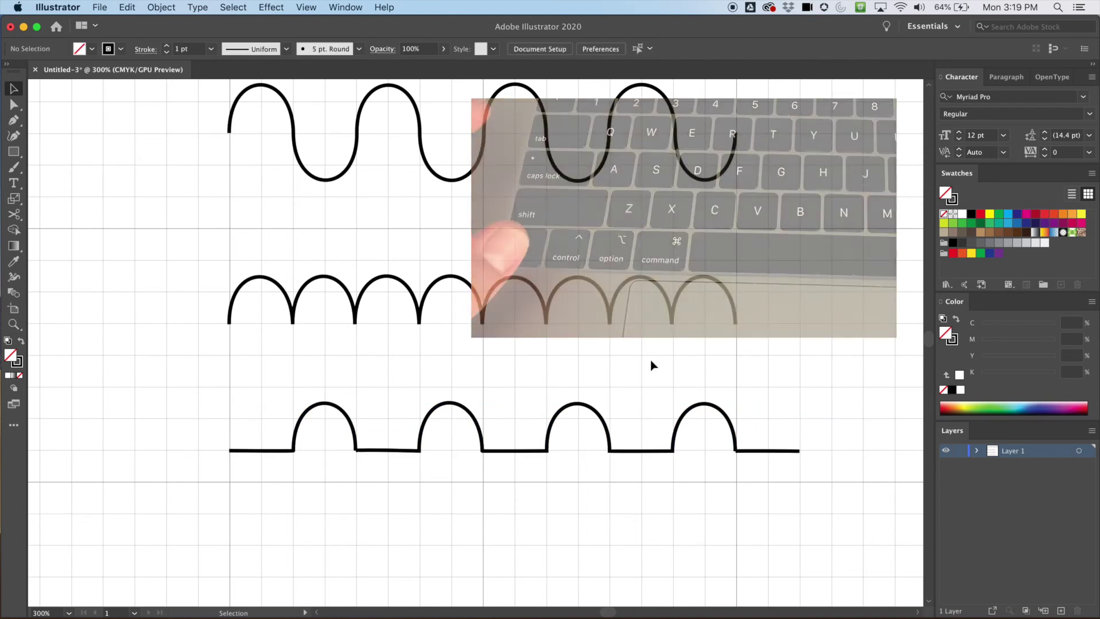
click(233, 454)
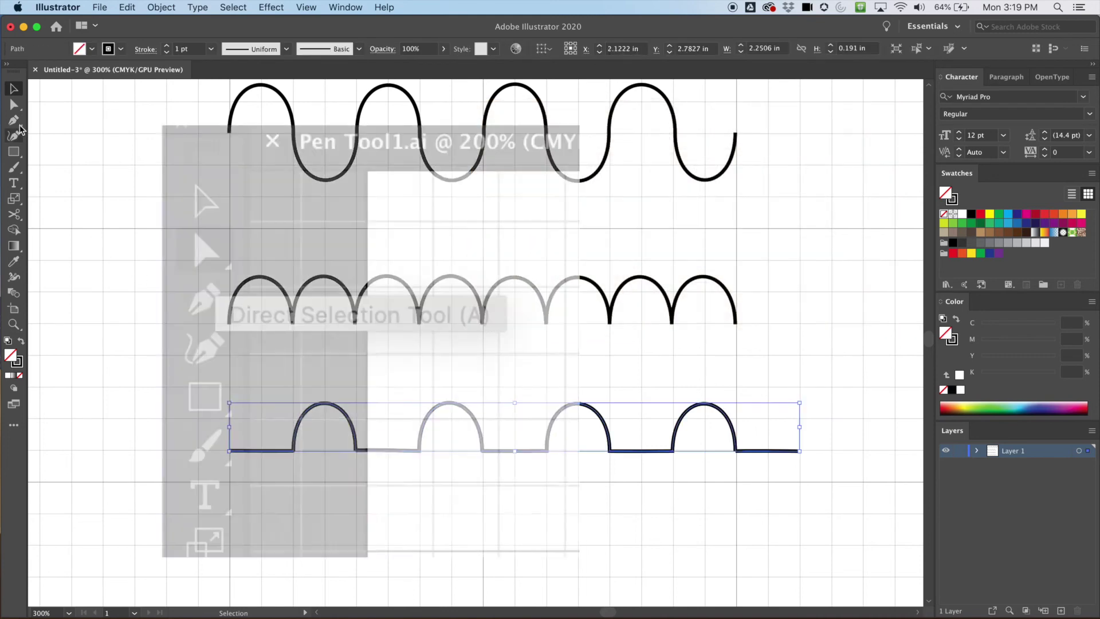
click(13, 106)
Zoom in on the first hump and adjust its left and right handles
key(super+shift+a)
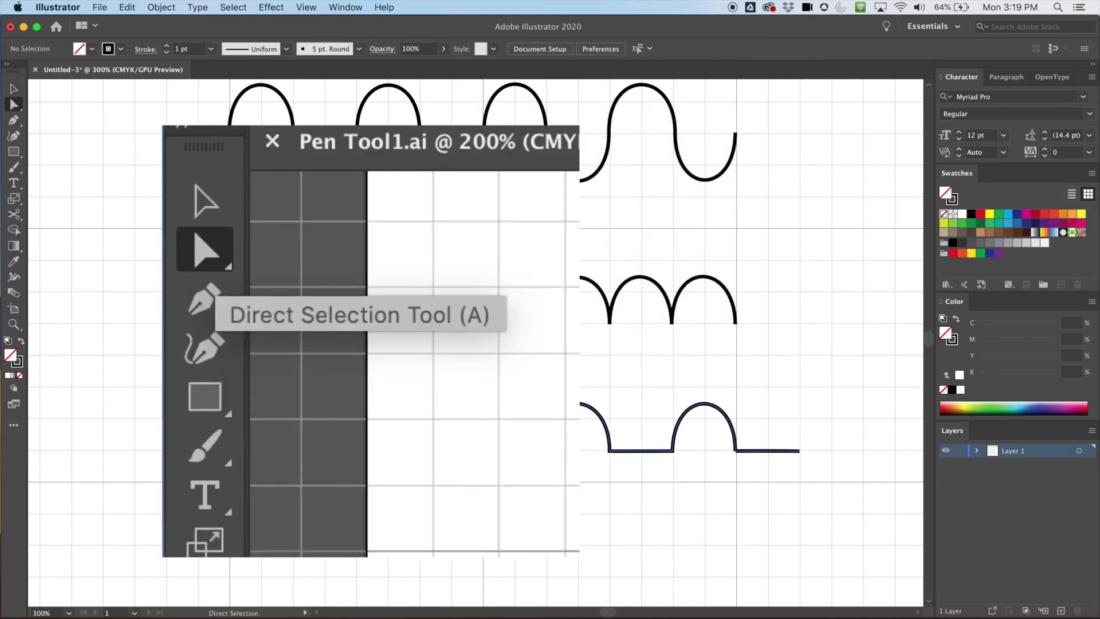
click(296, 435)
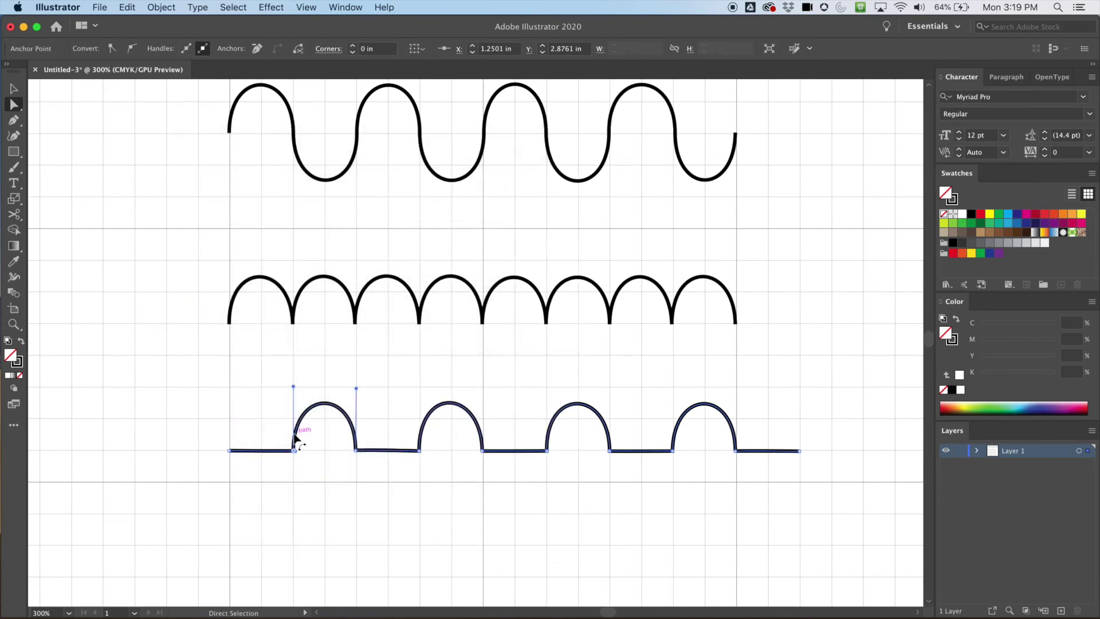
key(super+equal)
key(super+equal)
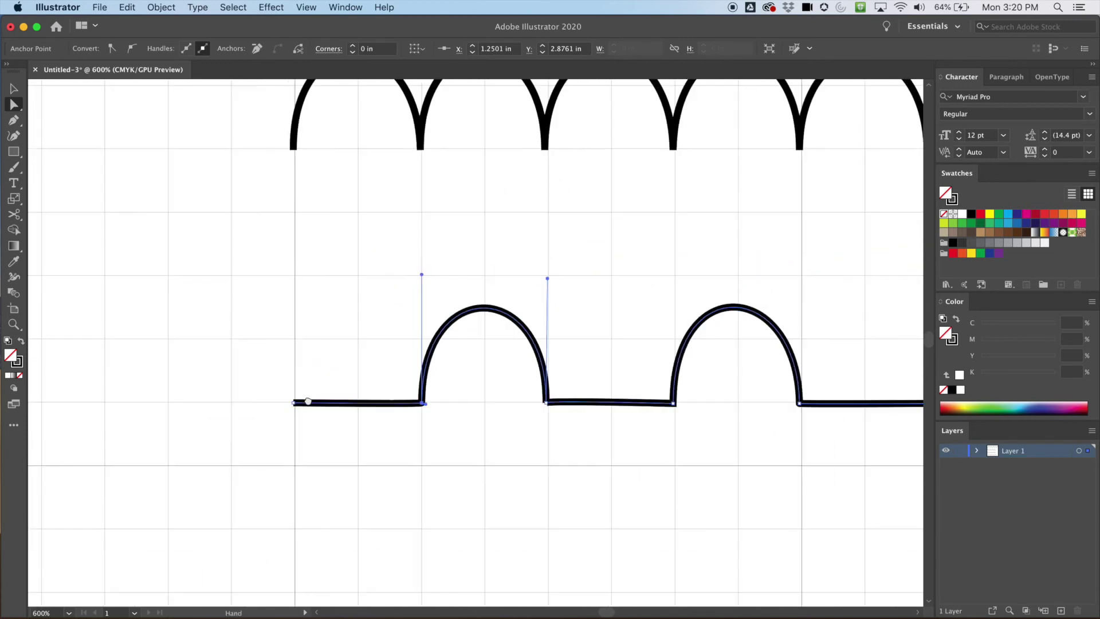
scroll(325, 375, up, 5)
scroll(325, 376, left, 4)
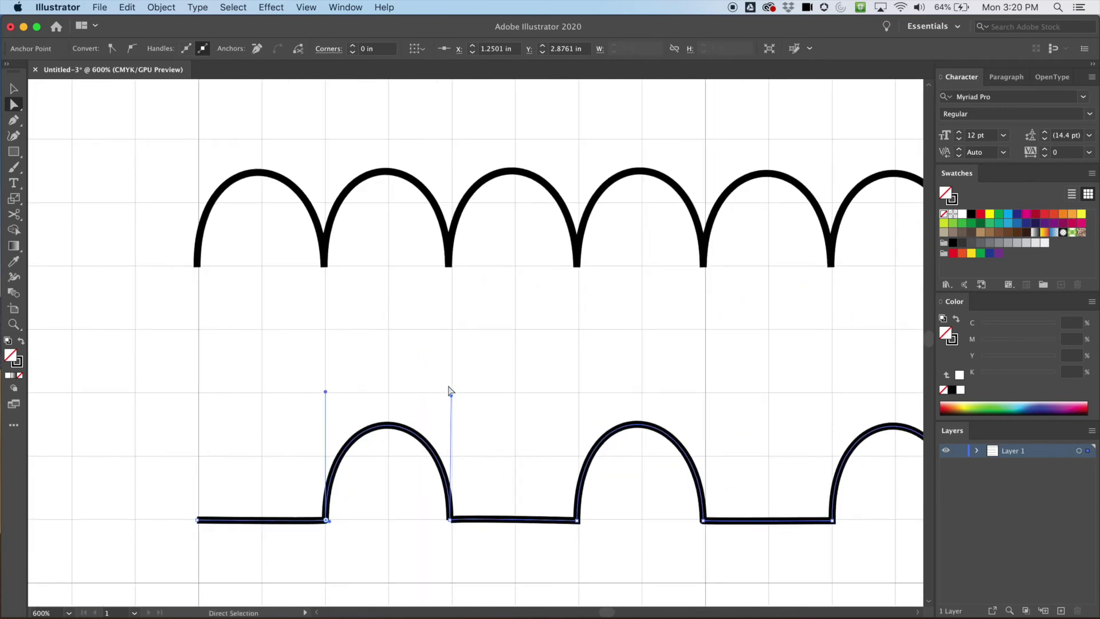
drag(451, 395, 451, 392)
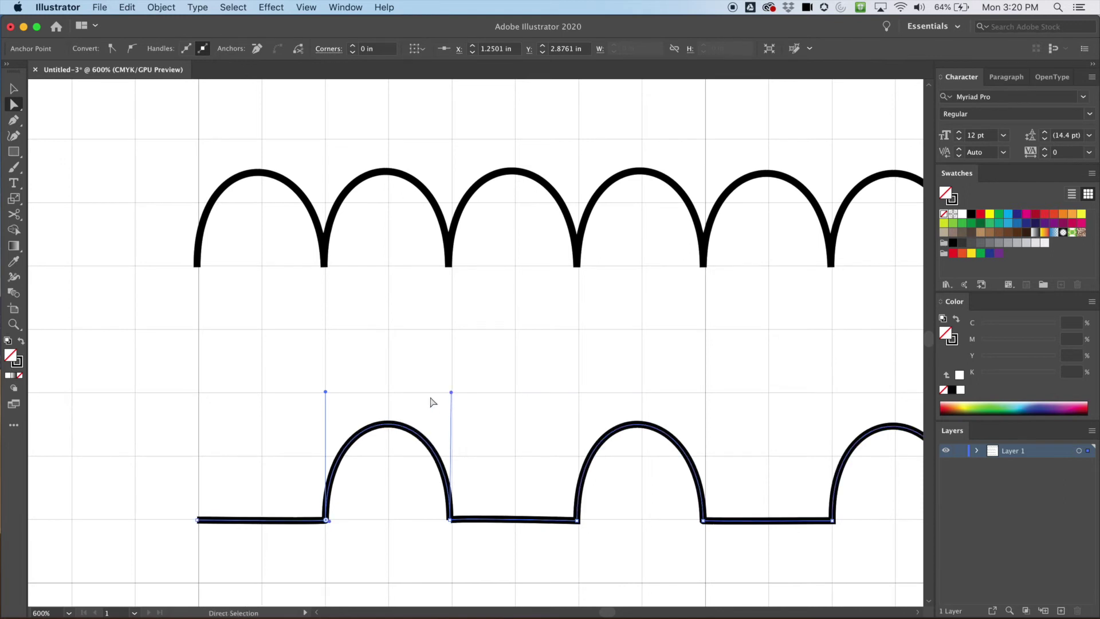
drag(325, 395, 326, 393)
Select and reposition the first hump's left and right foot anchors
click(327, 522)
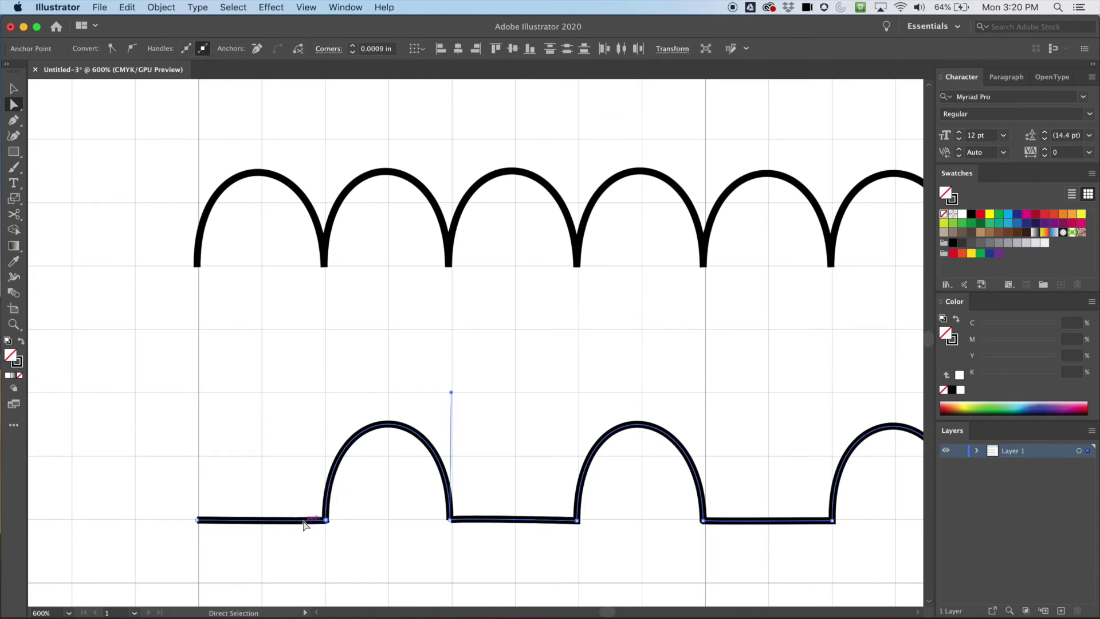
click(375, 513)
drag(496, 490, 435, 544)
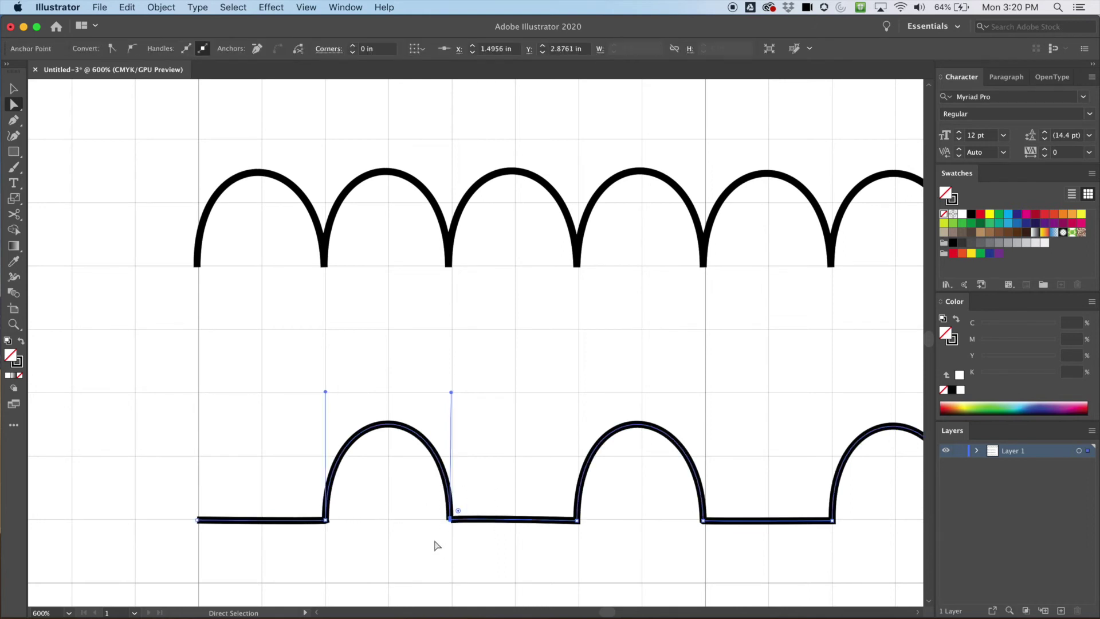
click(326, 521)
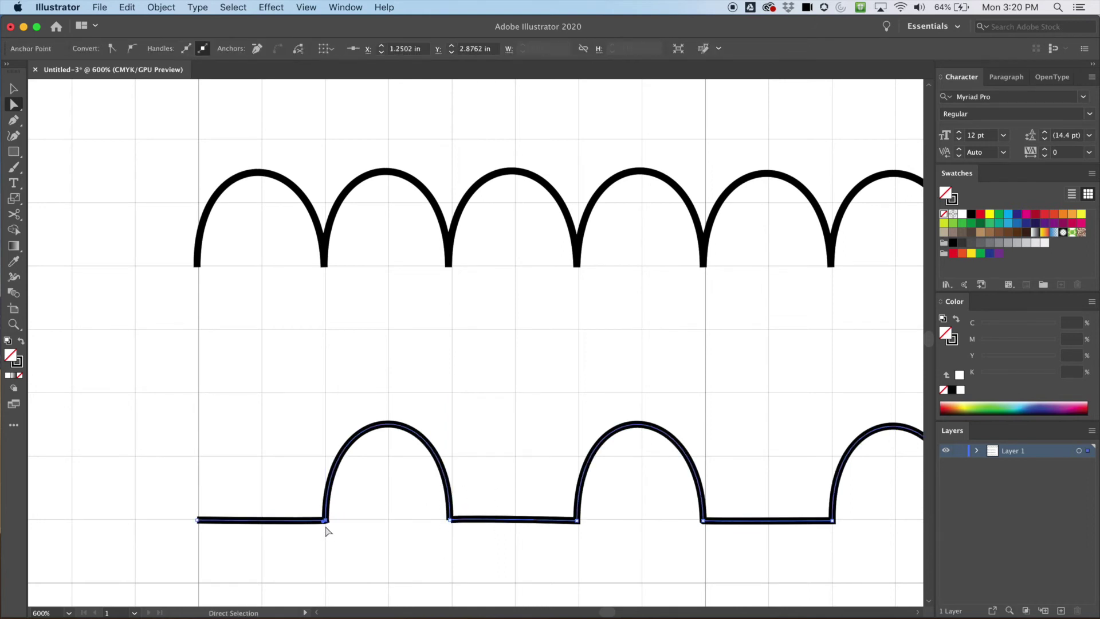
drag(323, 520, 326, 520)
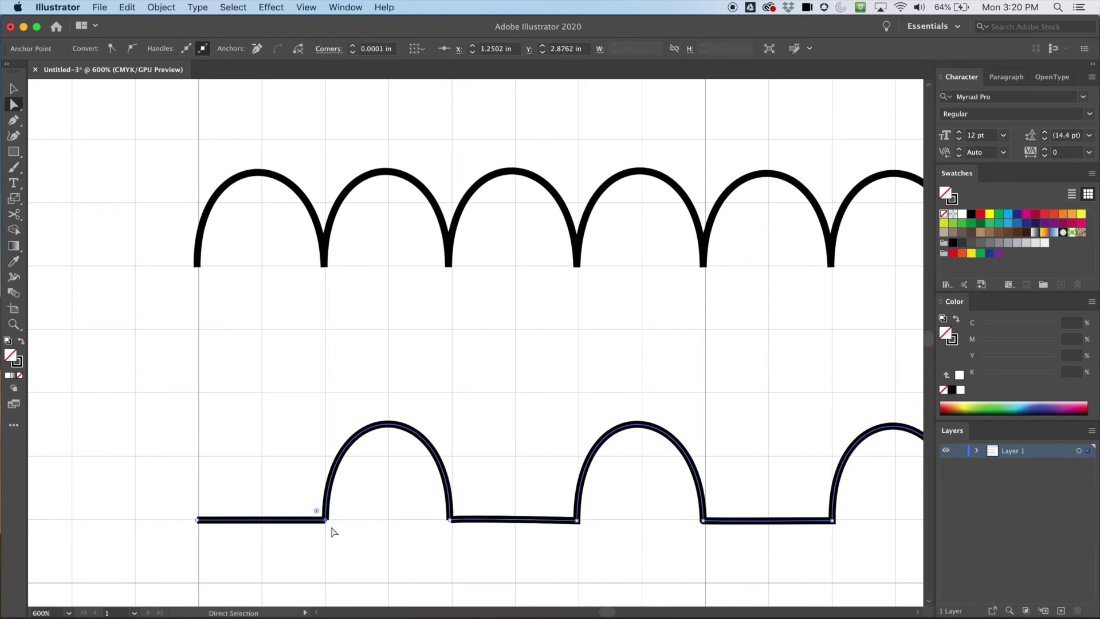
drag(450, 519, 448, 547)
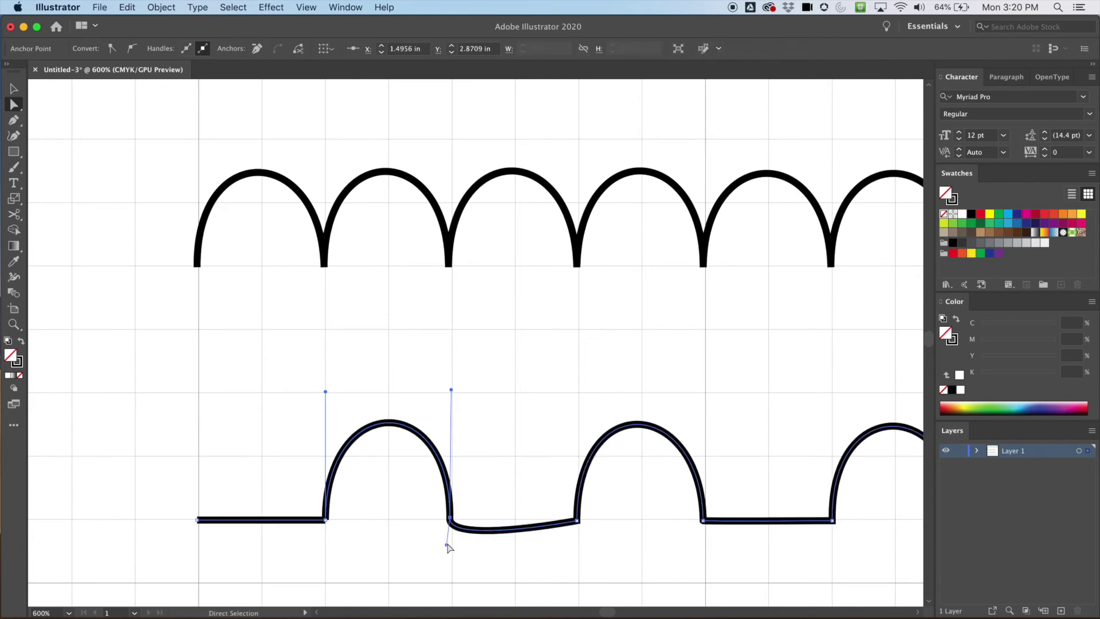
Zoom closer, retract the stray right-foot handle, and reset the left foot corner onto the baseline
key(super+equal)
key(super+equal)
key(super+equal)
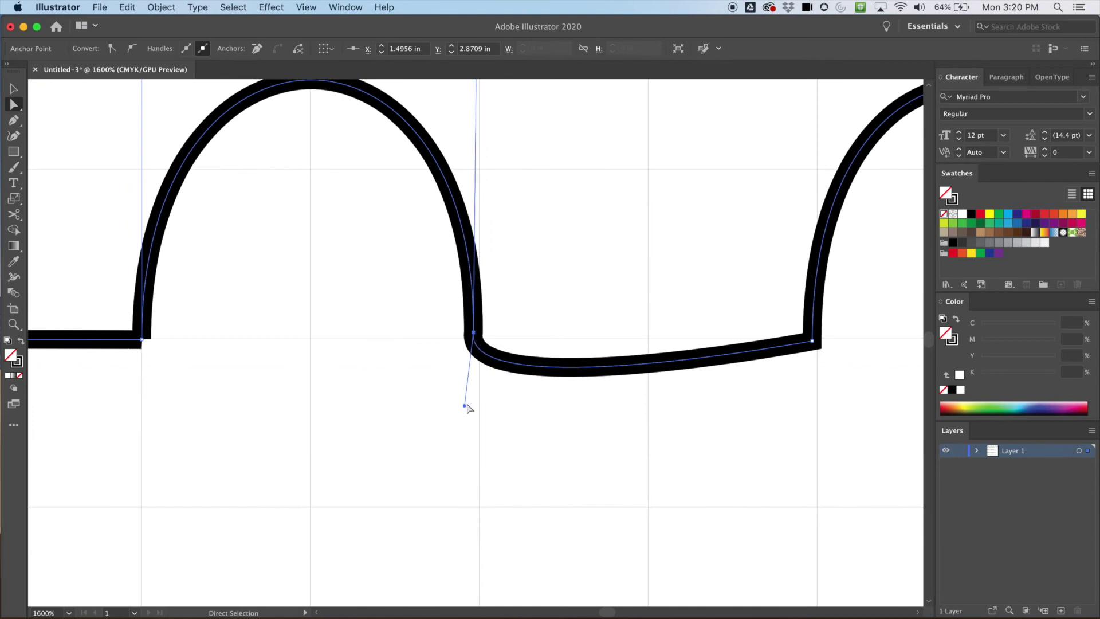
drag(464, 407, 473, 334)
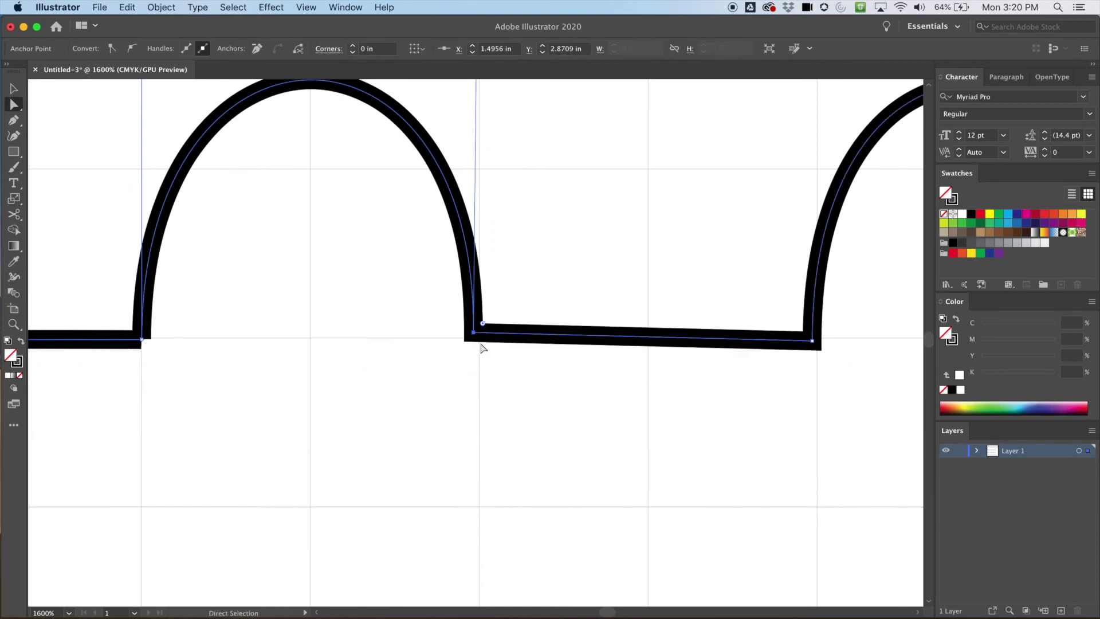
mouse_move(142, 339)
mouse_down()
mouse_move(157, 373)
mouse_move(160, 338)
mouse_move(179, 336)
mouse_move(133, 296)
mouse_up()
click(142, 339)
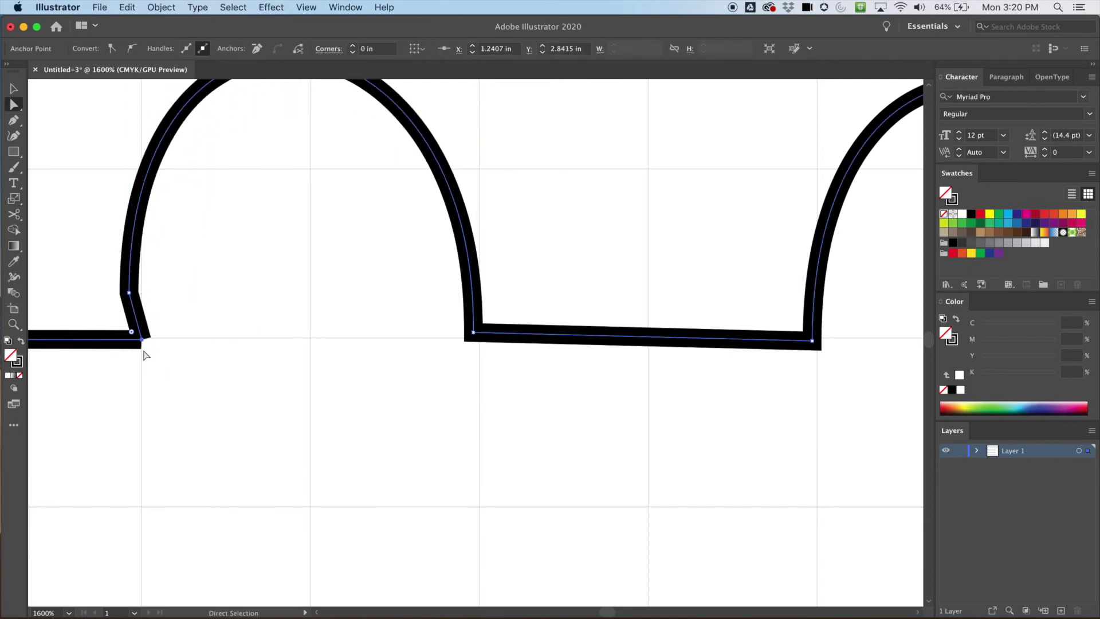
mouse_move(142, 341)
mouse_down()
mouse_move(168, 371)
mouse_move(142, 338)
mouse_up()
drag(129, 294, 145, 341)
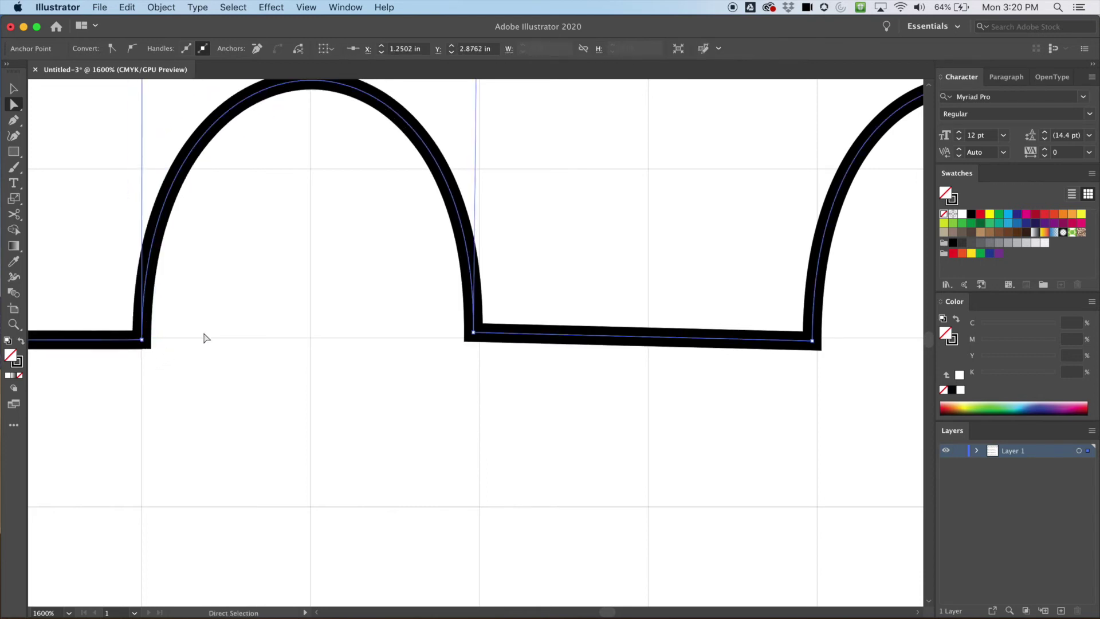
drag(499, 371, 309, 474)
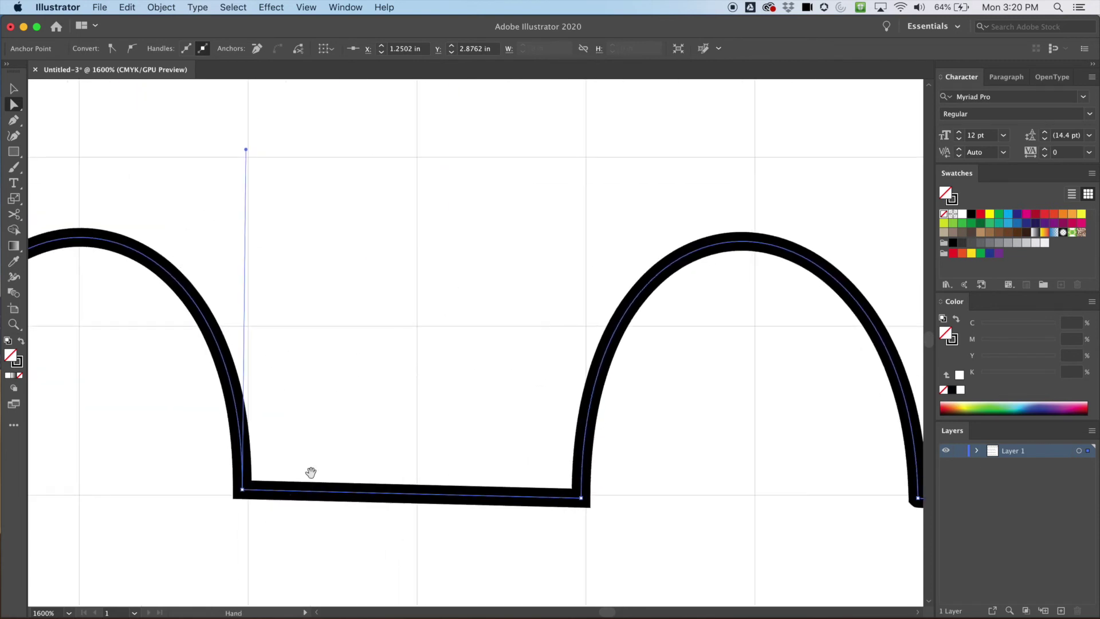
Select the second hump and move its right-foot corner anchor onto the baseline
drag(496, 308, 420, 263)
click(501, 438)
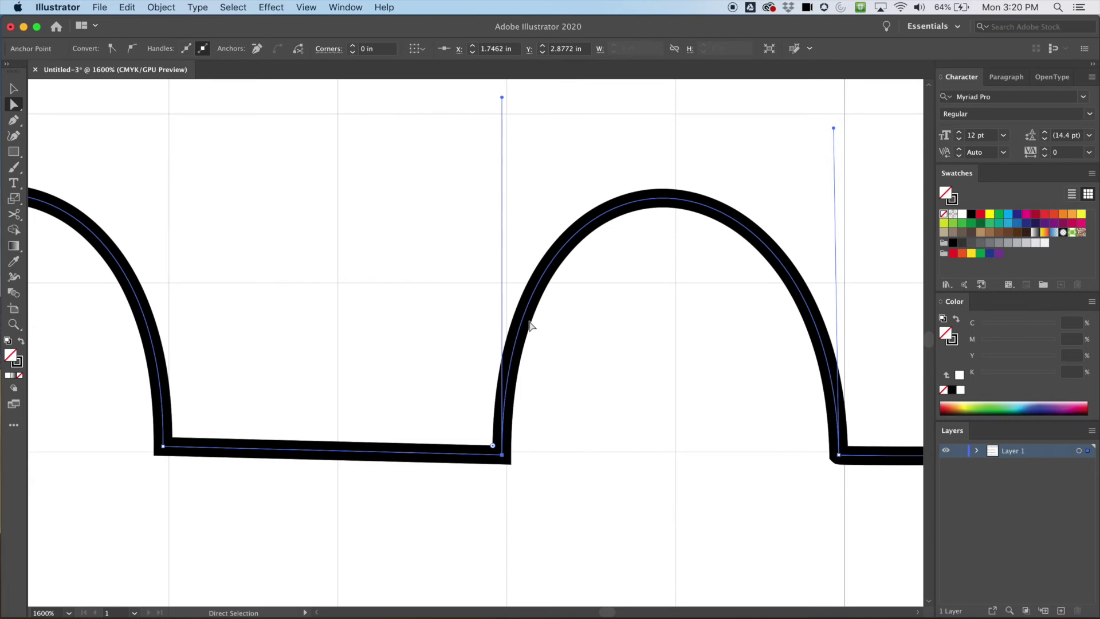
drag(535, 299, 313, 261)
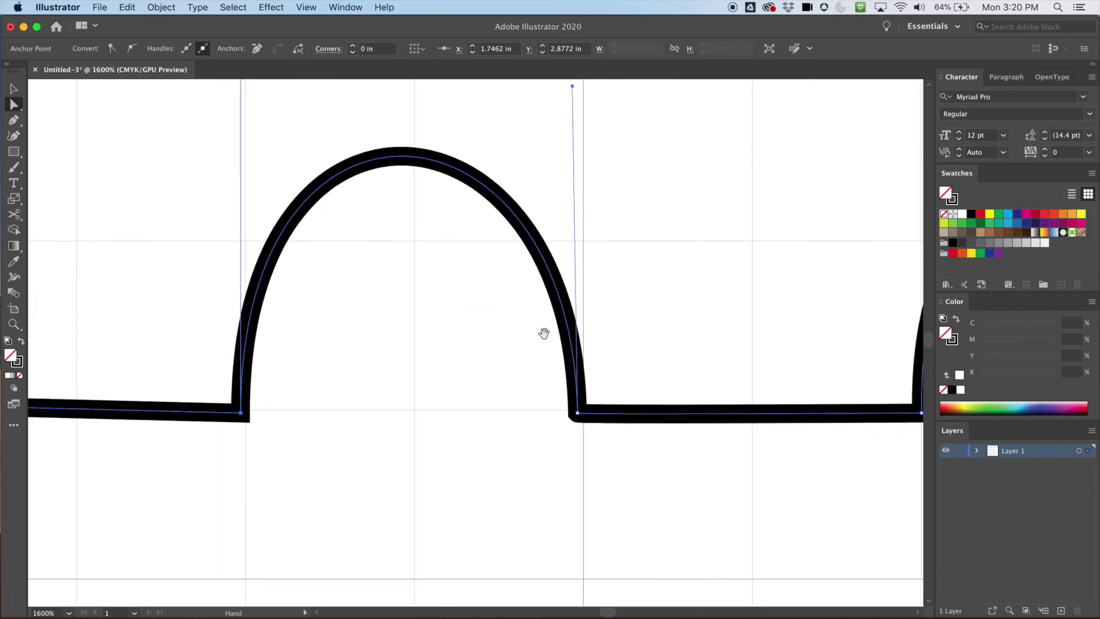
drag(532, 319, 465, 336)
click(499, 399)
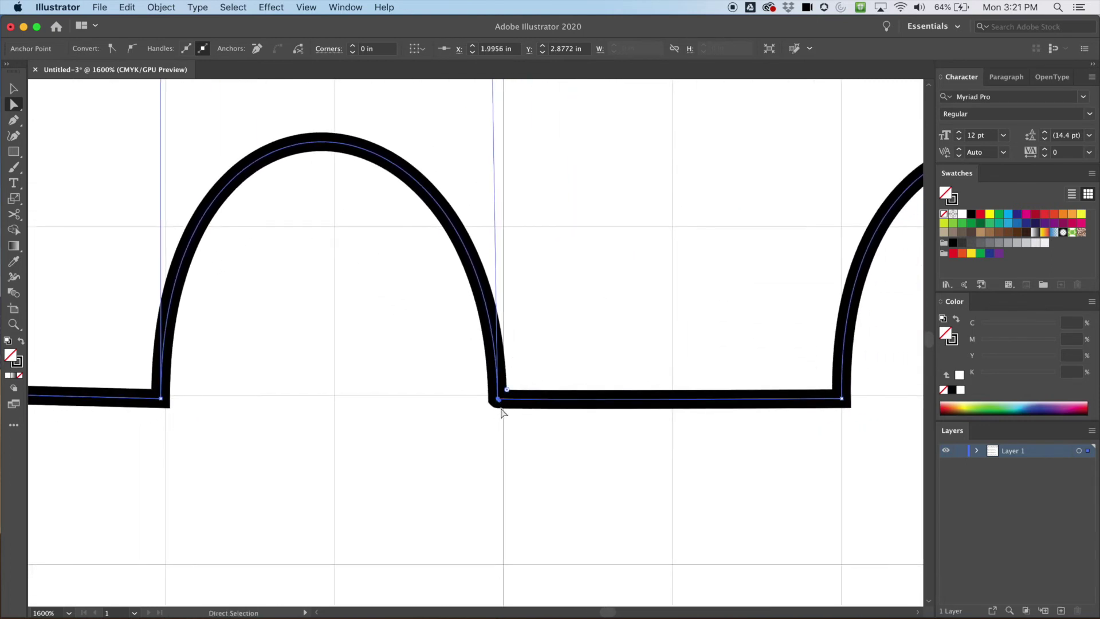
mouse_move(498, 403)
mouse_down()
mouse_move(500, 421)
mouse_move(498, 403)
mouse_up()
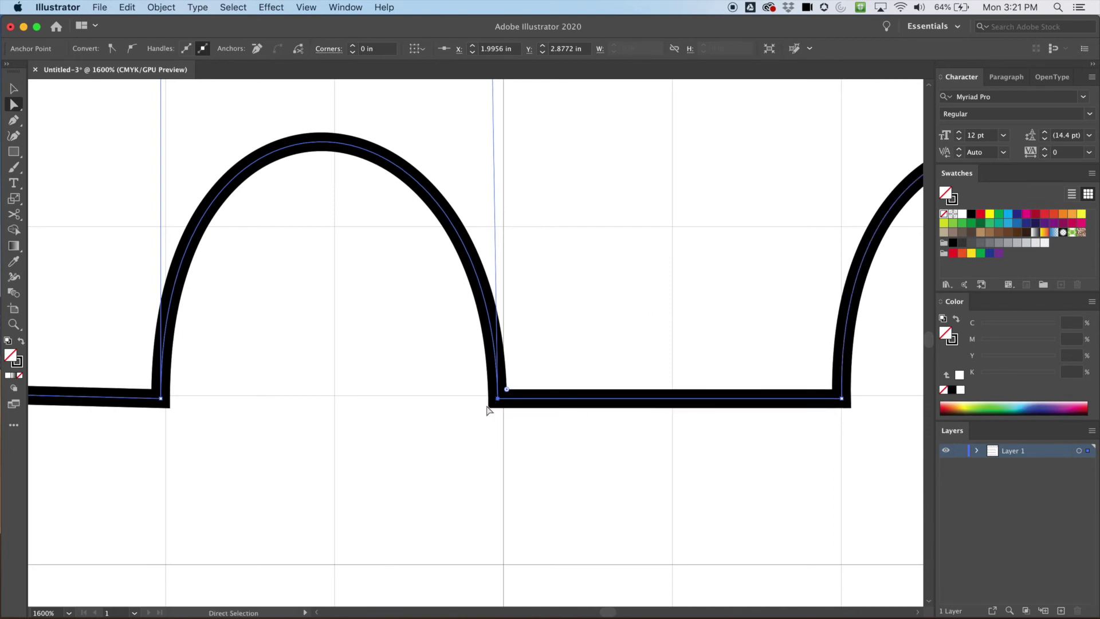
Align the following arches' bottom corner points with the baseline, then zoom out to see several arches
scroll(630, 412, right, 10)
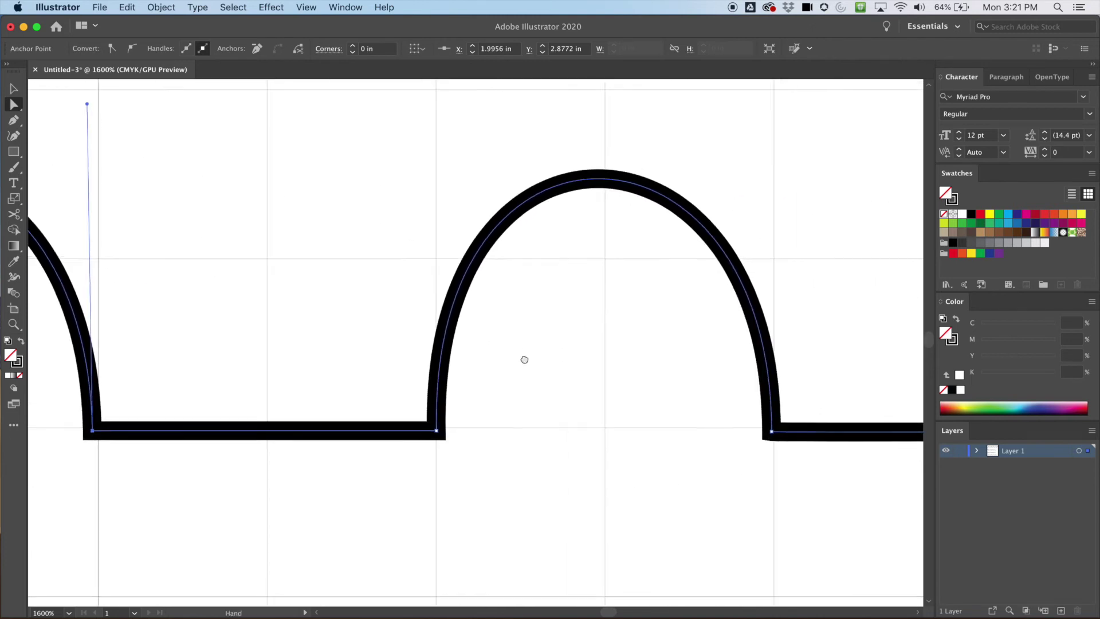
scroll(561, 358, right, 4)
click(432, 450)
drag(436, 452, 453, 462)
scroll(610, 465, right, 5)
click(473, 468)
scroll(530, 371, right, 5)
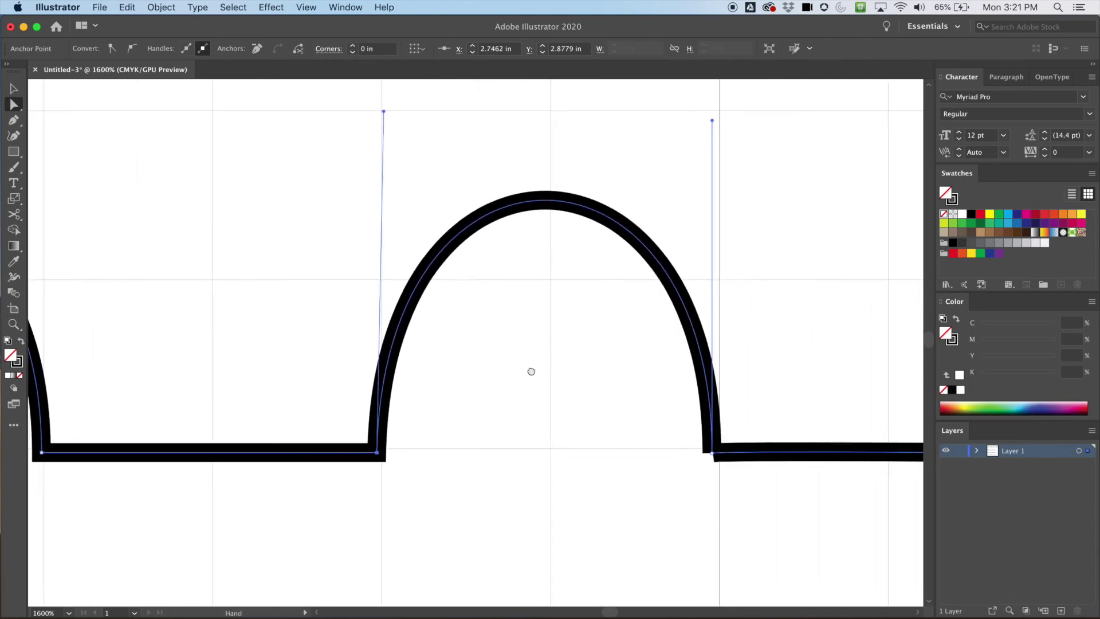
drag(547, 450, 534, 472)
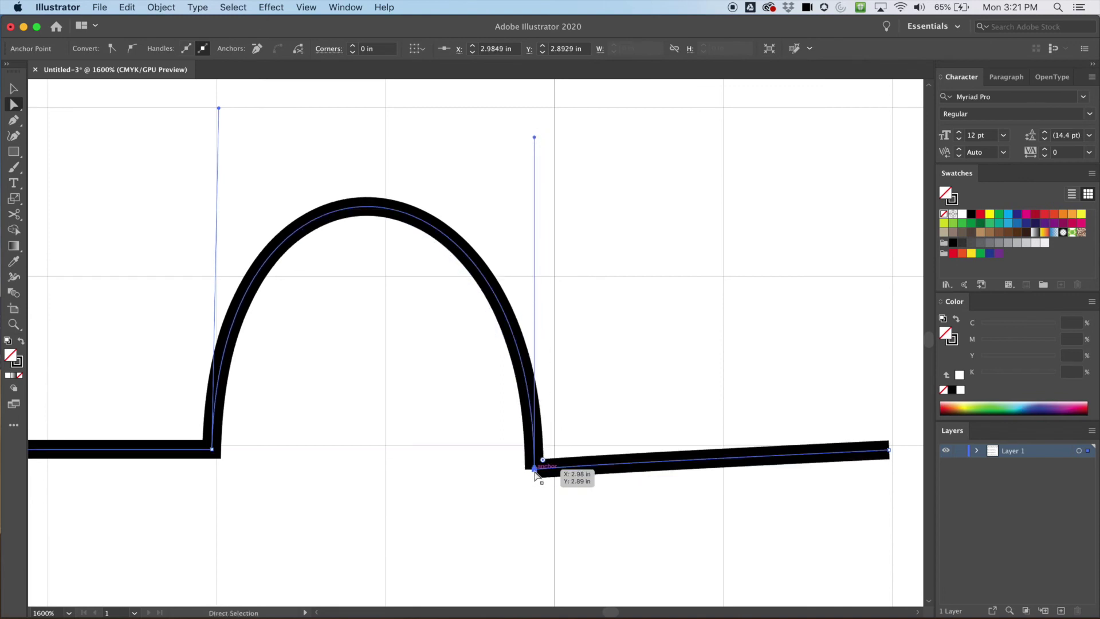
key(super+z)
mouse_move(546, 451)
mouse_down()
mouse_move(533, 469)
mouse_move(627, 359)
mouse_move(548, 450)
mouse_up()
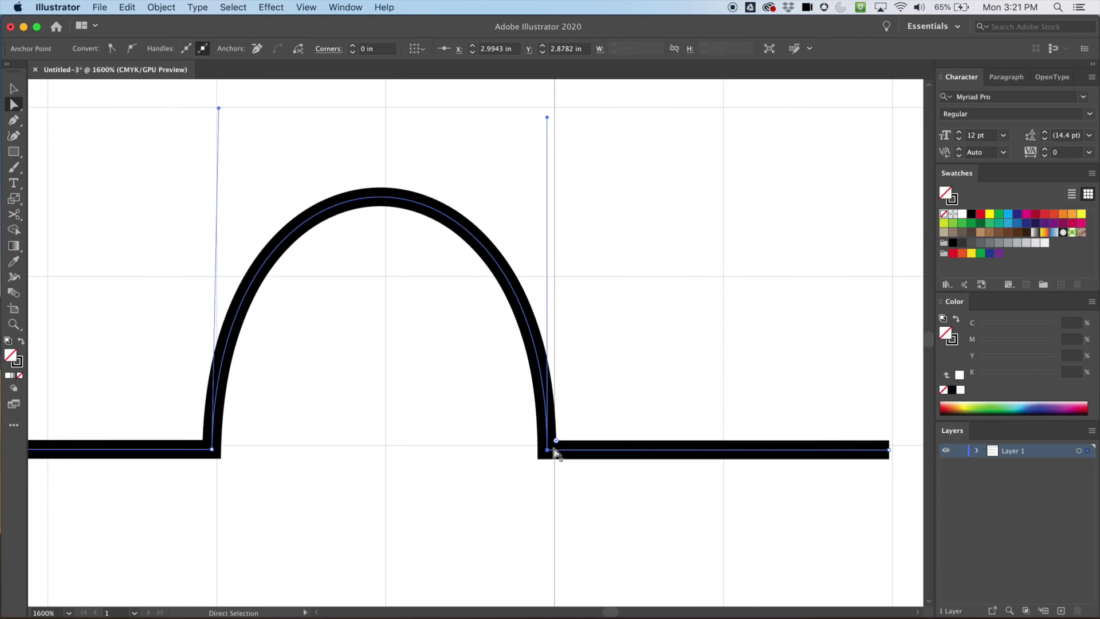
key(super+minus)
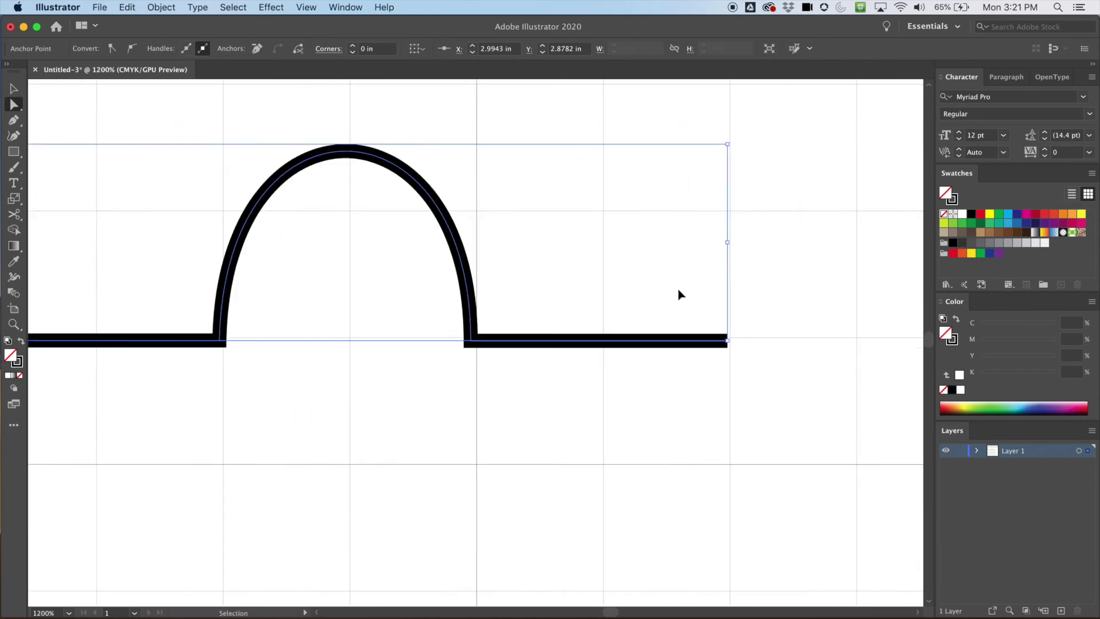
key(super+minus)
key(super+minus)
Zoom out and pan to the empty grid beside the wave rows, then pick the Pen Tool
scroll(319, 393, left, 10)
scroll(646, 422, up, 2)
key(super+minus)
key(super+minus)
drag(331, 435, 548, 440)
scroll(548, 440, up, 5)
scroll(548, 439, right, 3)
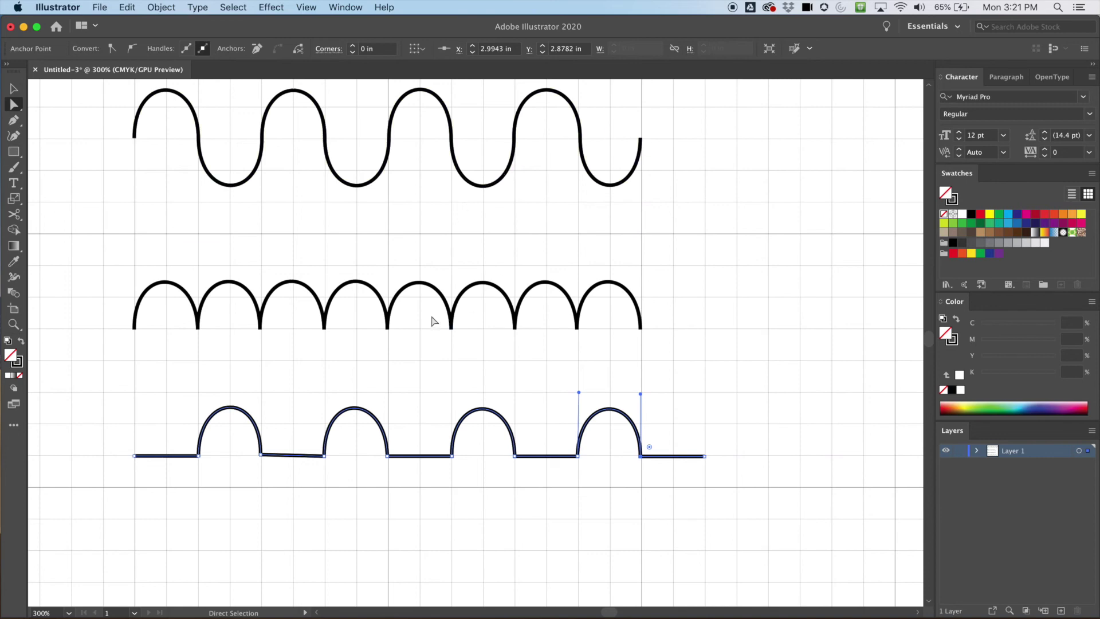
key(space)
drag(341, 418, 278, 373)
drag(464, 225, 439, 216)
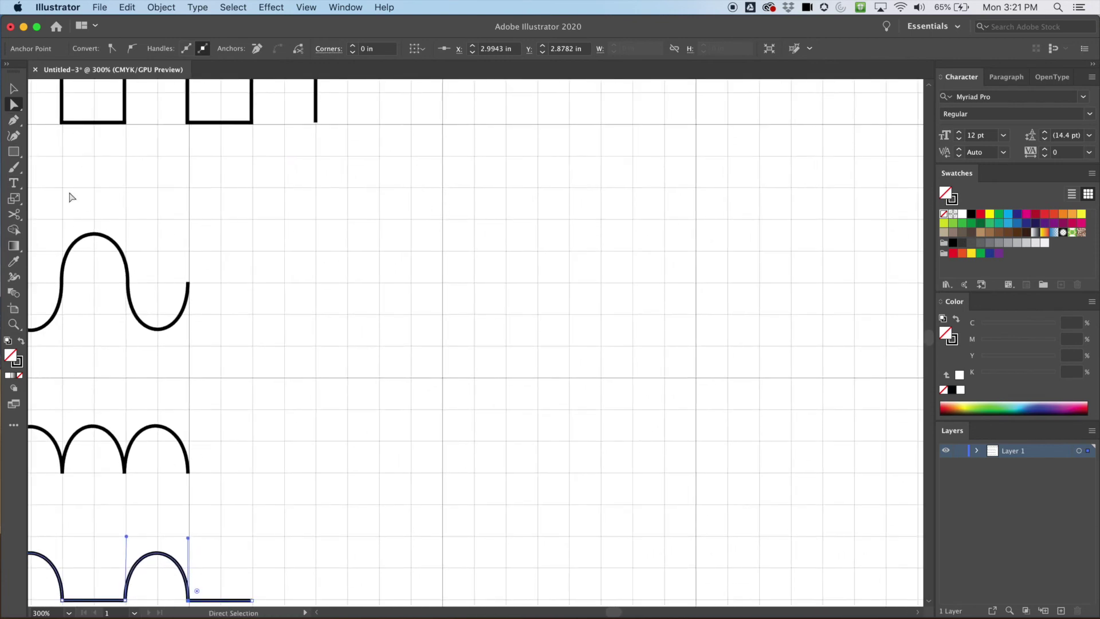
click(14, 121)
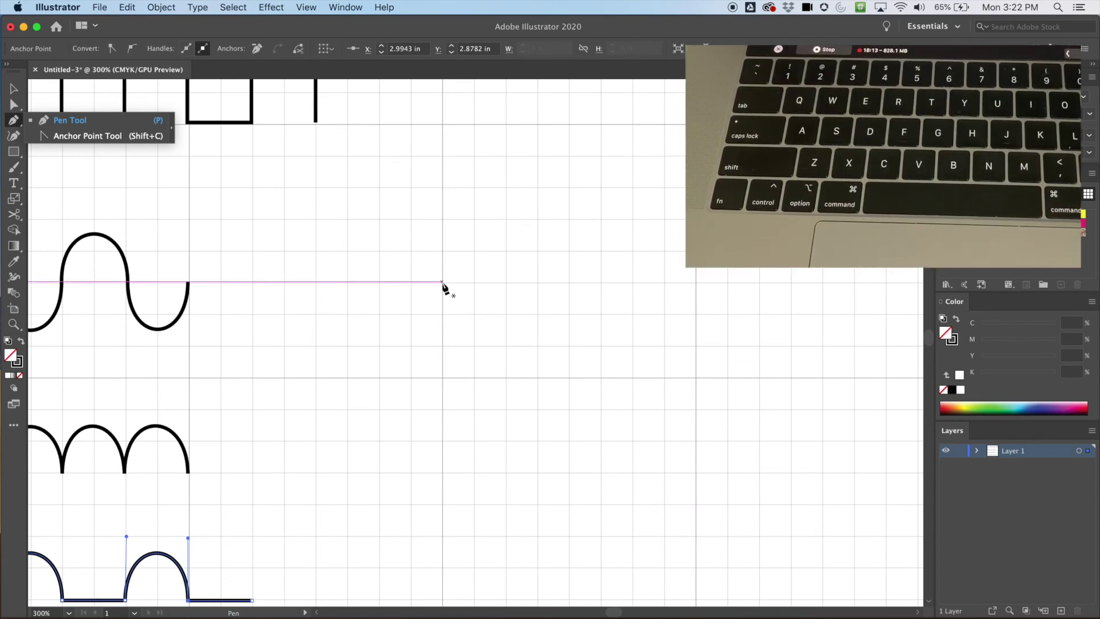
Start a pen path beside the waves with a rounded top arch and a corner-pointed right lobe
drag(442, 282, 443, 223)
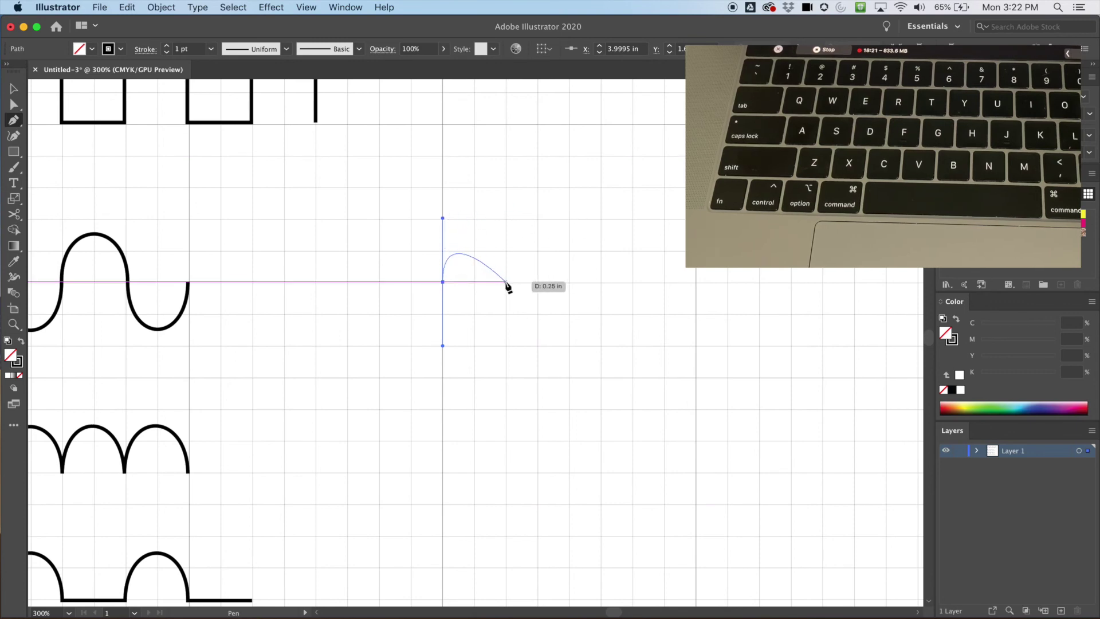
drag(505, 281, 570, 283)
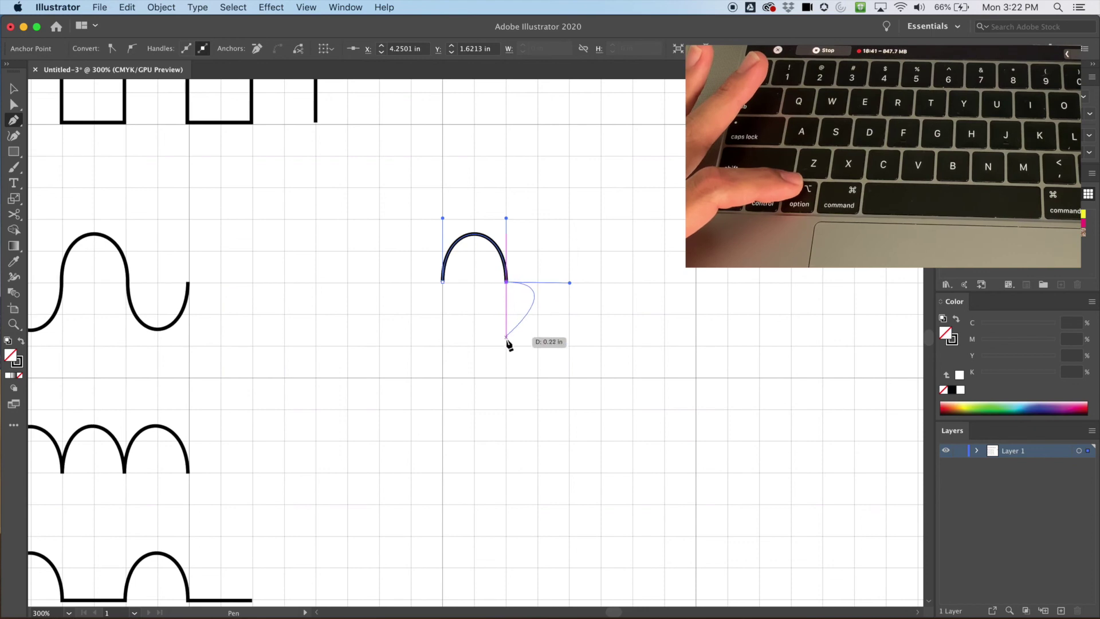
drag(506, 347, 444, 348)
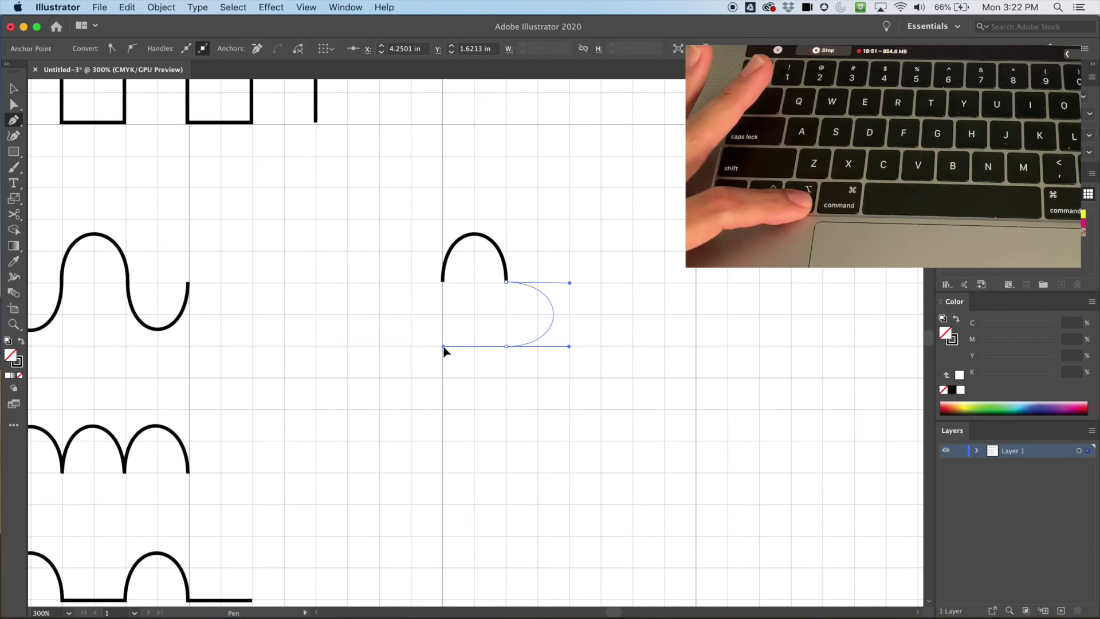
drag(443, 348, 514, 411)
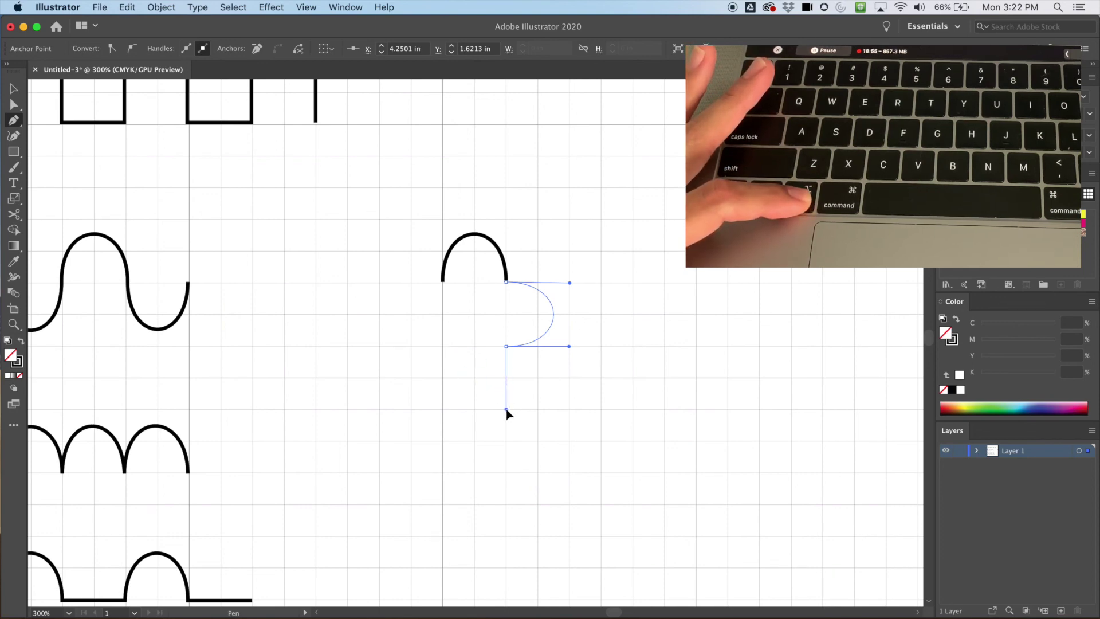
drag(506, 412, 508, 413)
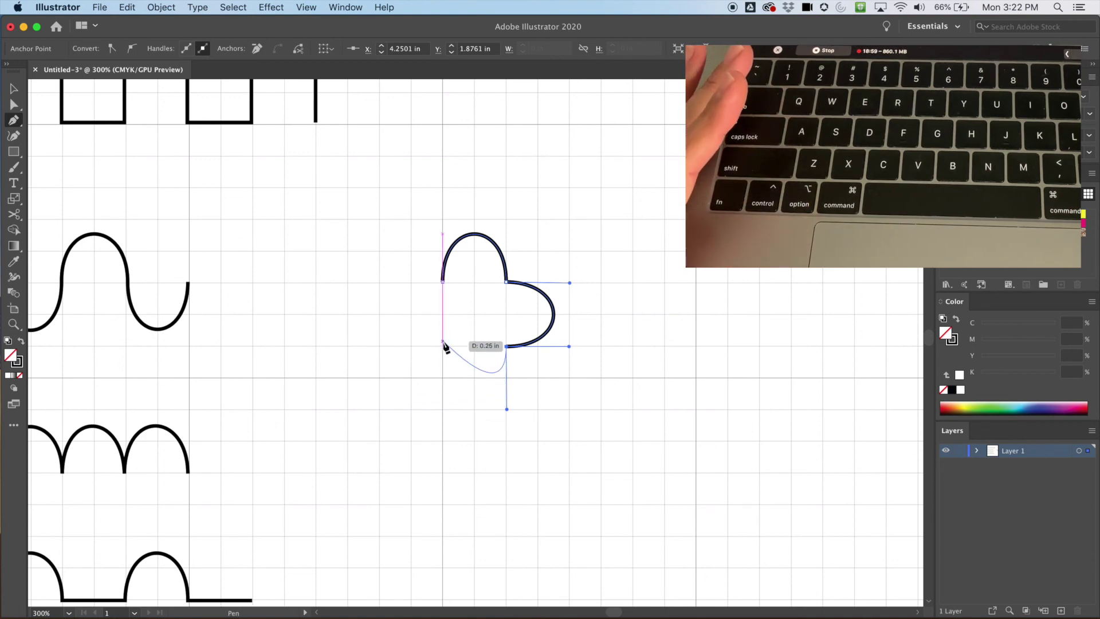
Draw the bottom lobe, splitting its handle into a sharp corner point
drag(443, 347, 378, 358)
key(alt)
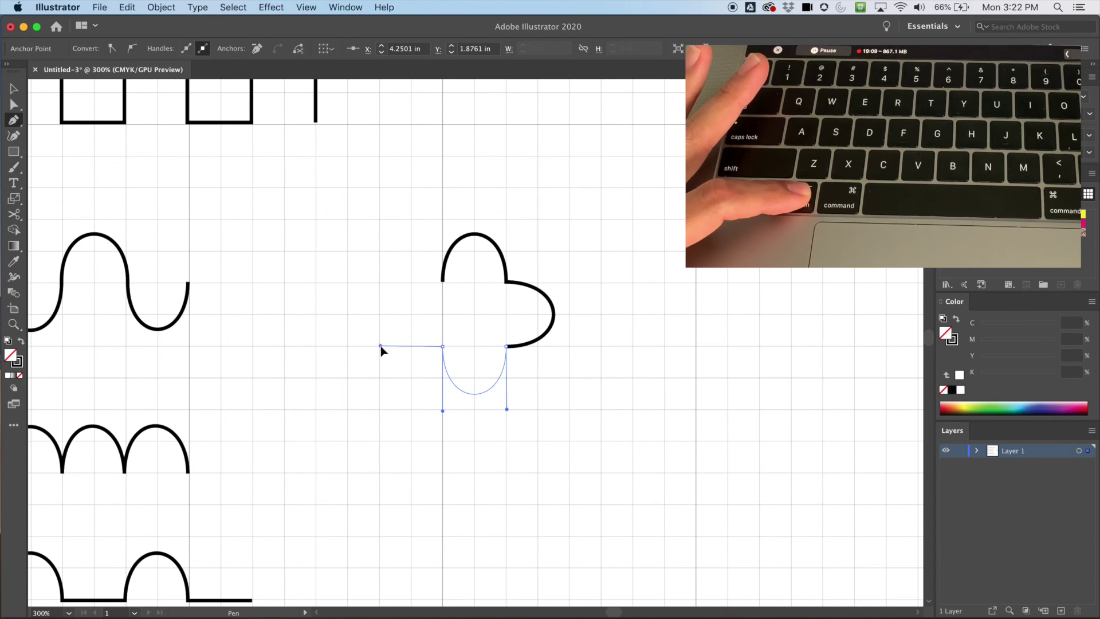
drag(381, 346, 381, 347)
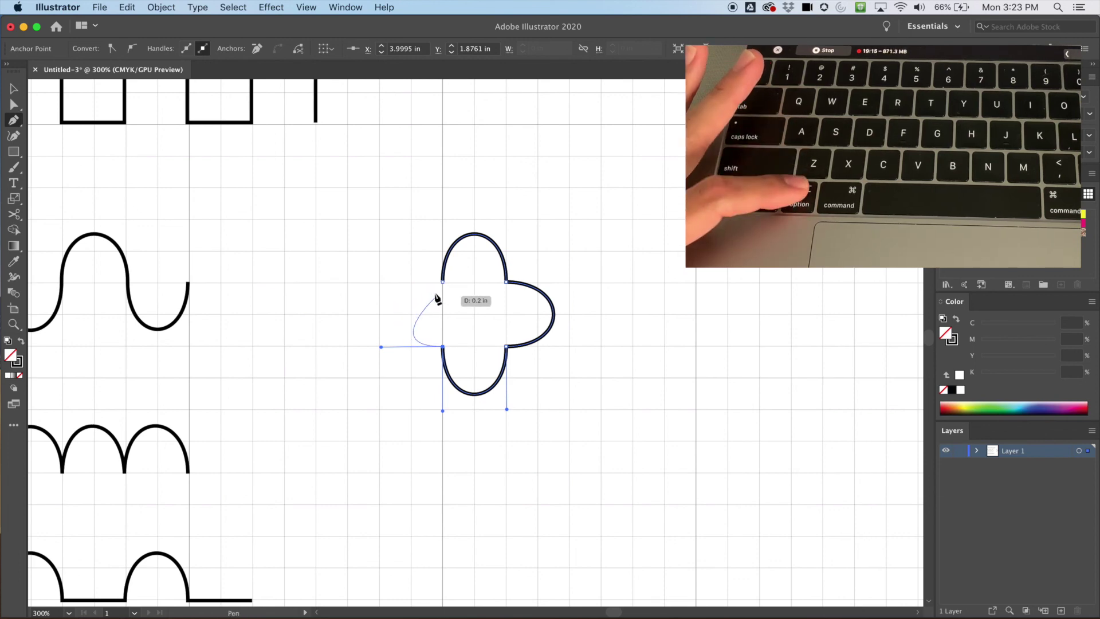
Undo a misshapen closing curve, then redraw the left lobe to close the quatrefoil path
mouse_move(442, 281)
mouse_down()
mouse_move(502, 221)
mouse_move(559, 283)
mouse_up()
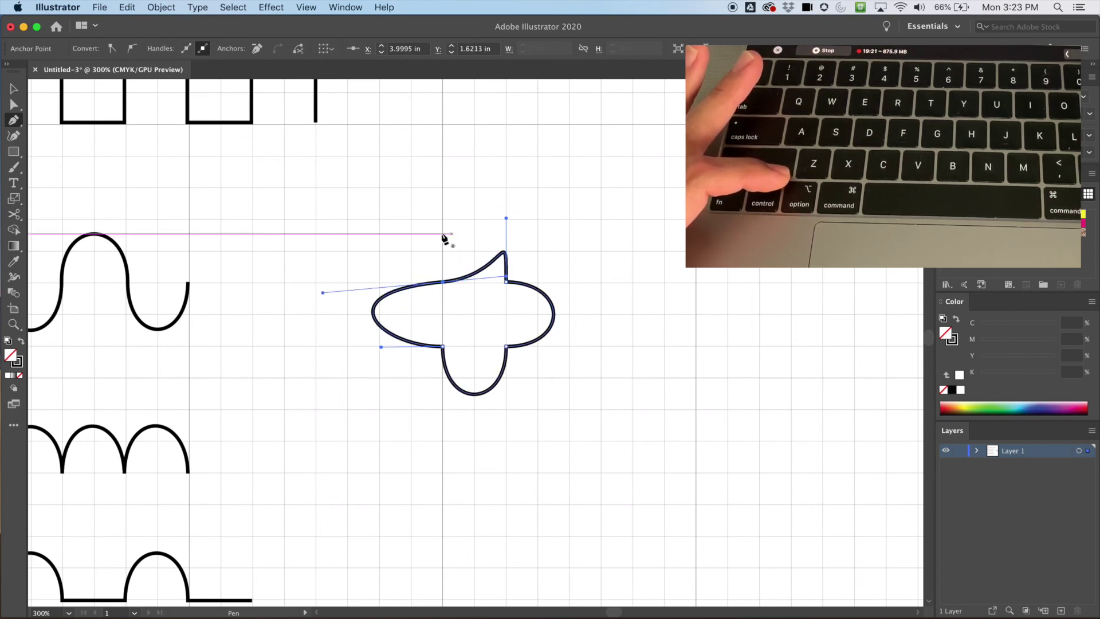
key(super+z)
drag(418, 296, 428, 305)
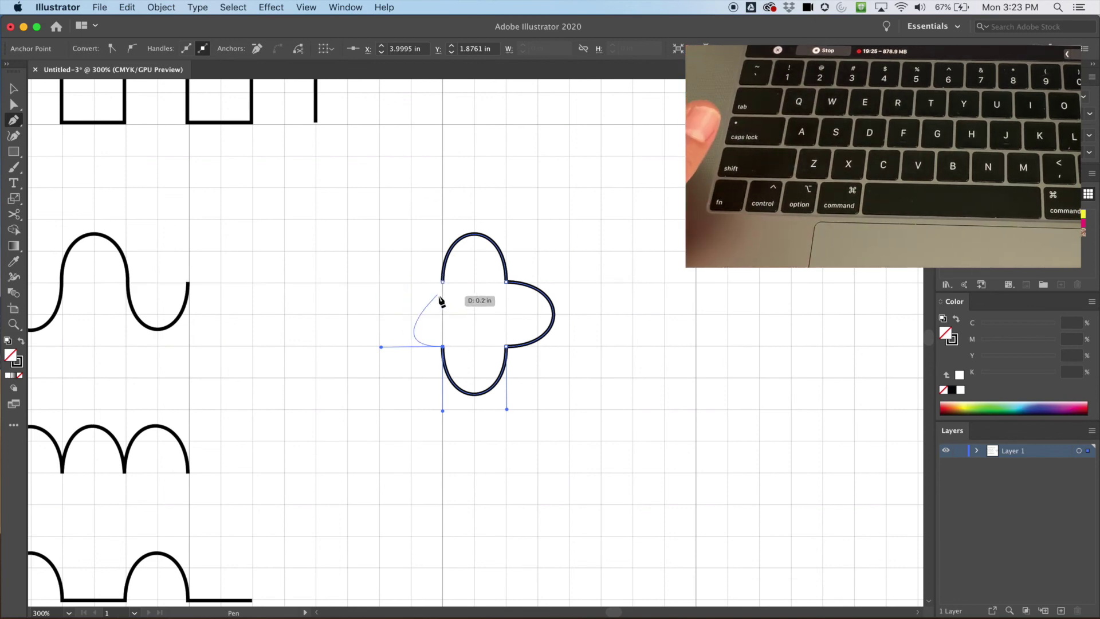
drag(442, 293, 506, 294)
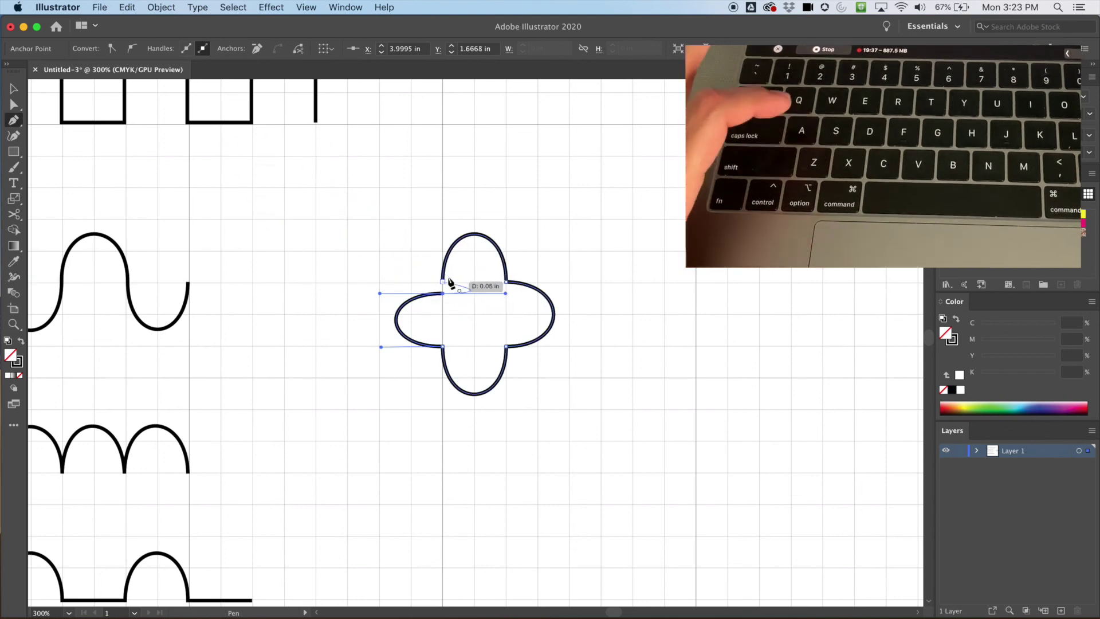
key(a)
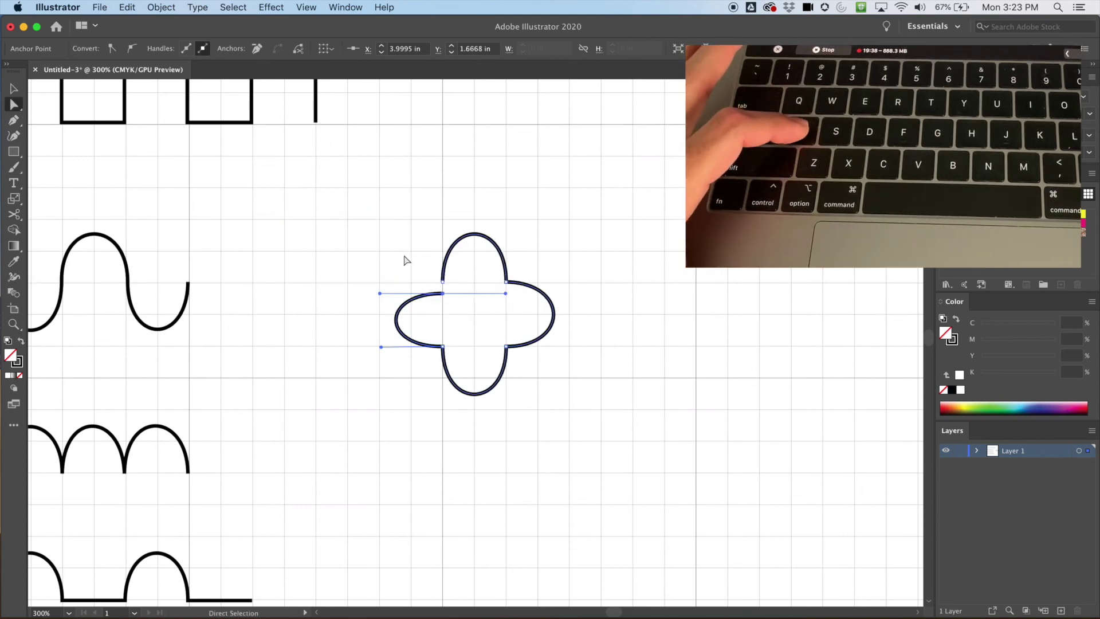
Deselect the quatrefoil and zoom in to inspect the left lobe's top joint
click(382, 235)
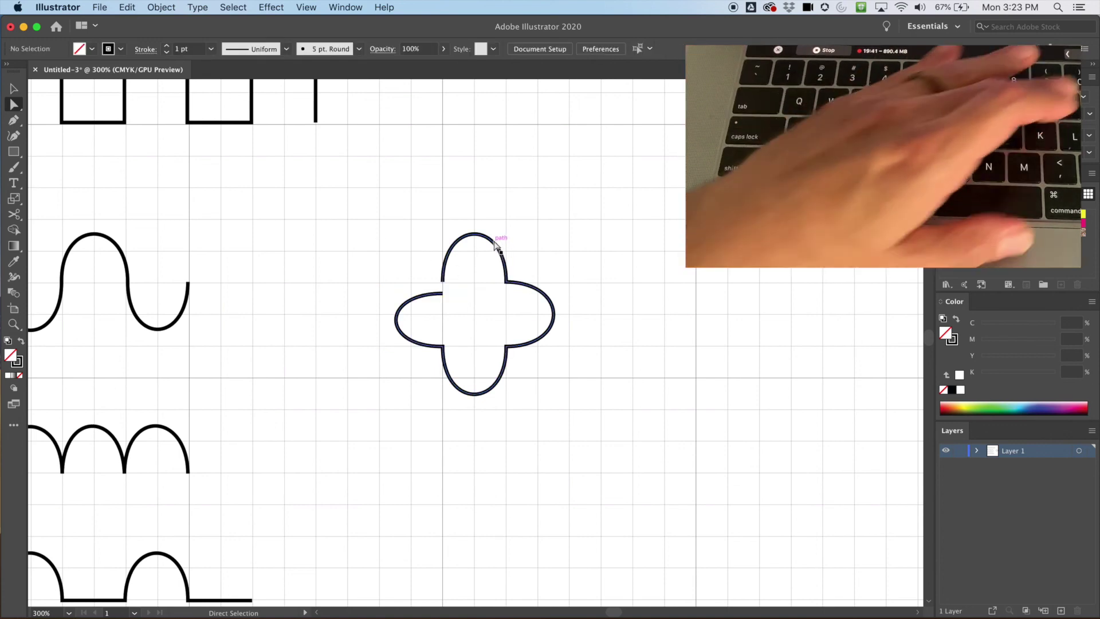
key(super+equal)
key(super+equal)
key(super+equal)
drag(378, 220, 445, 293)
click(445, 323)
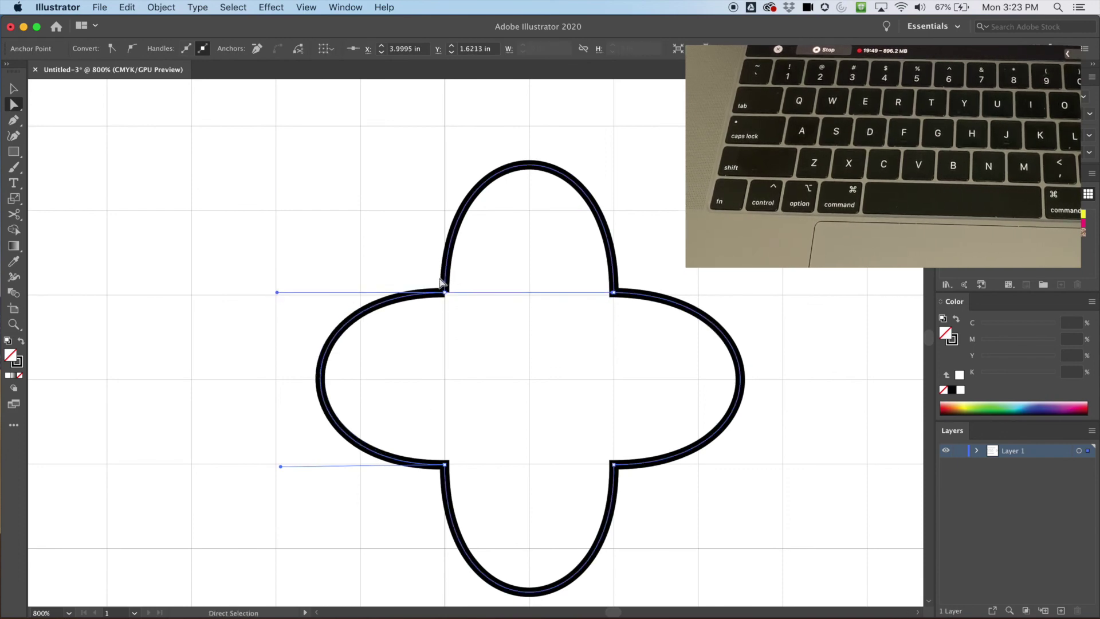
click(451, 302)
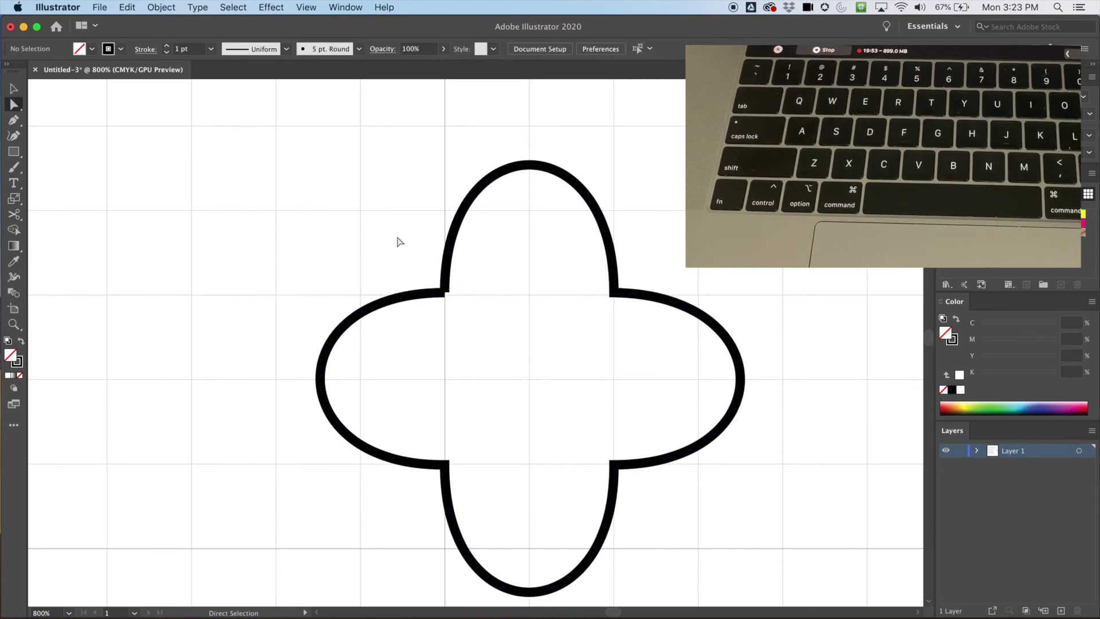
Zoom out and centre the view on all four wave rows and the quatrefoil
key(super+minus)
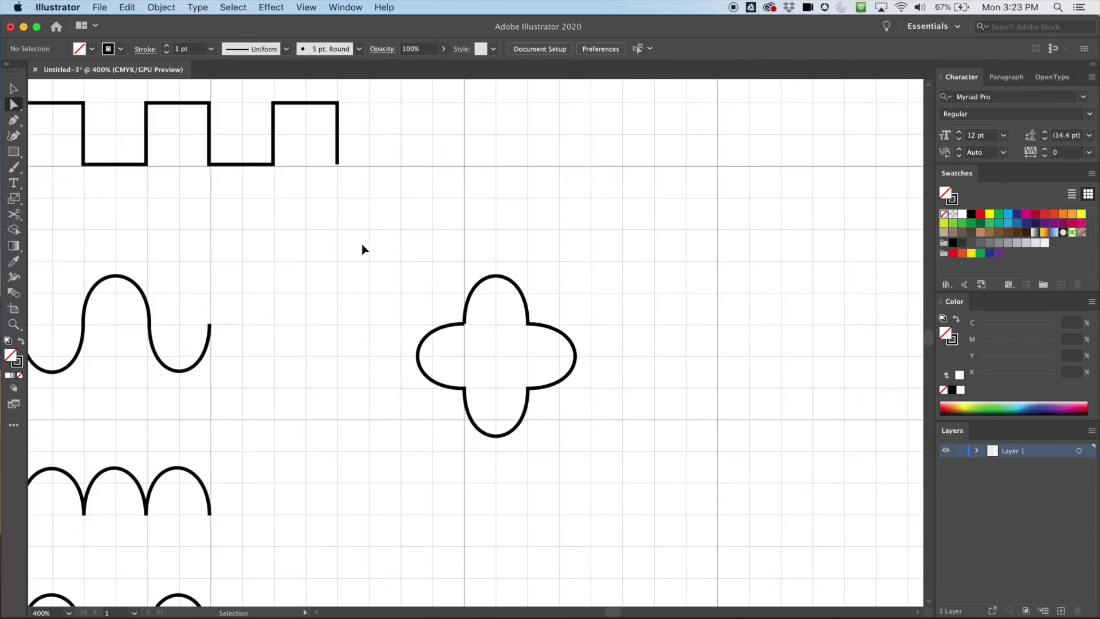
key(super+minus)
drag(312, 282, 486, 289)
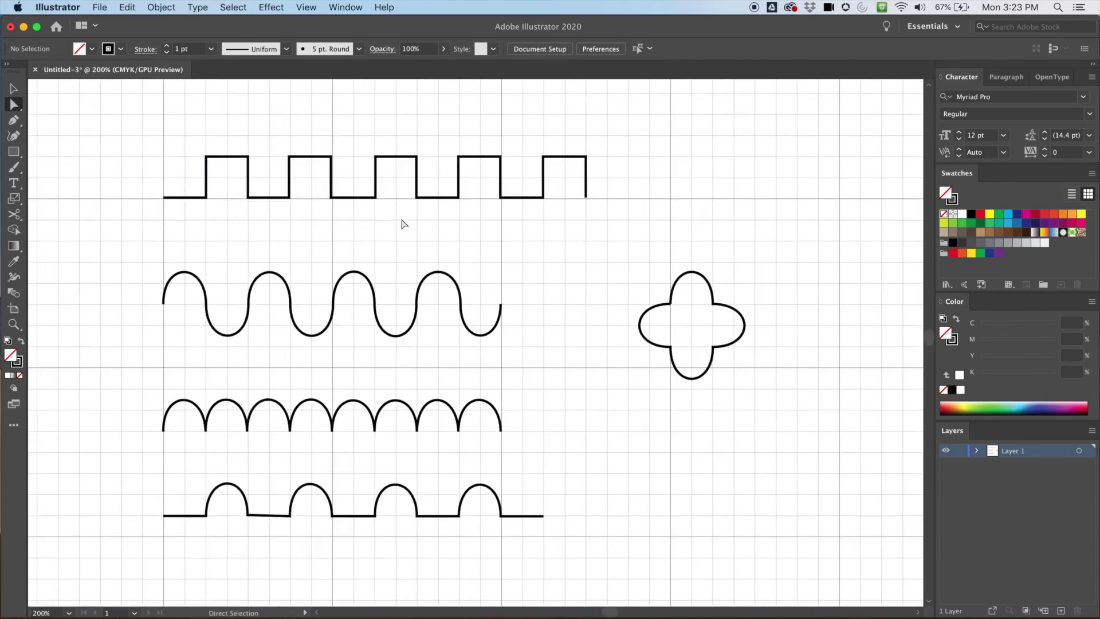